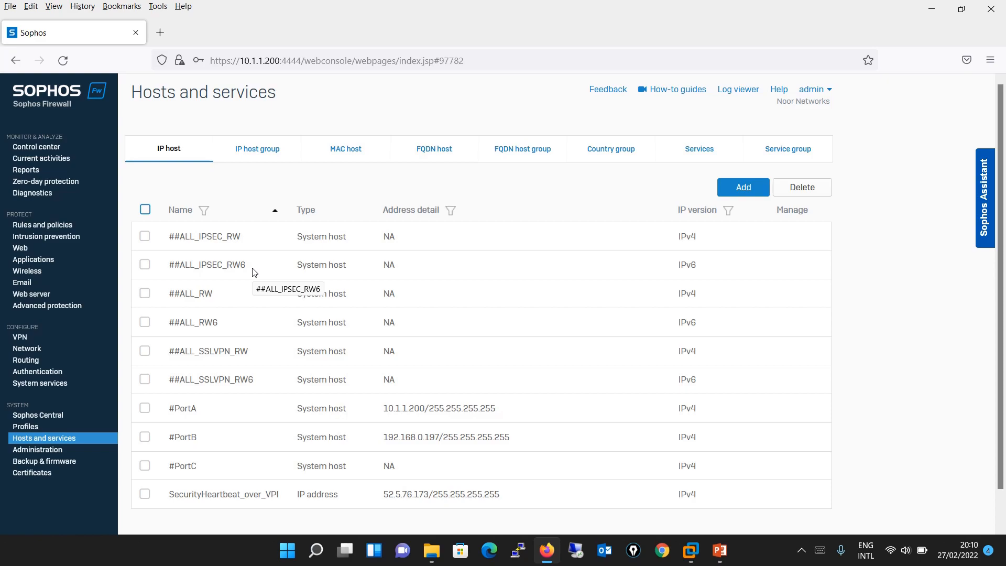
- Refresh the IP host list, open a blank Add IP host form, and view the lab diagram
left_click(161, 158)
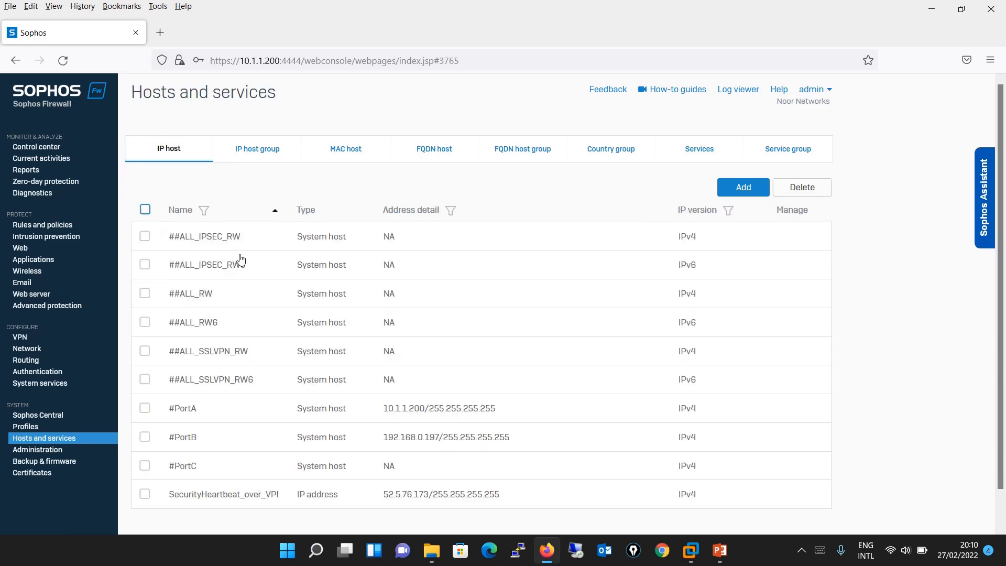
left_click(78, 440)
left_click(758, 193)
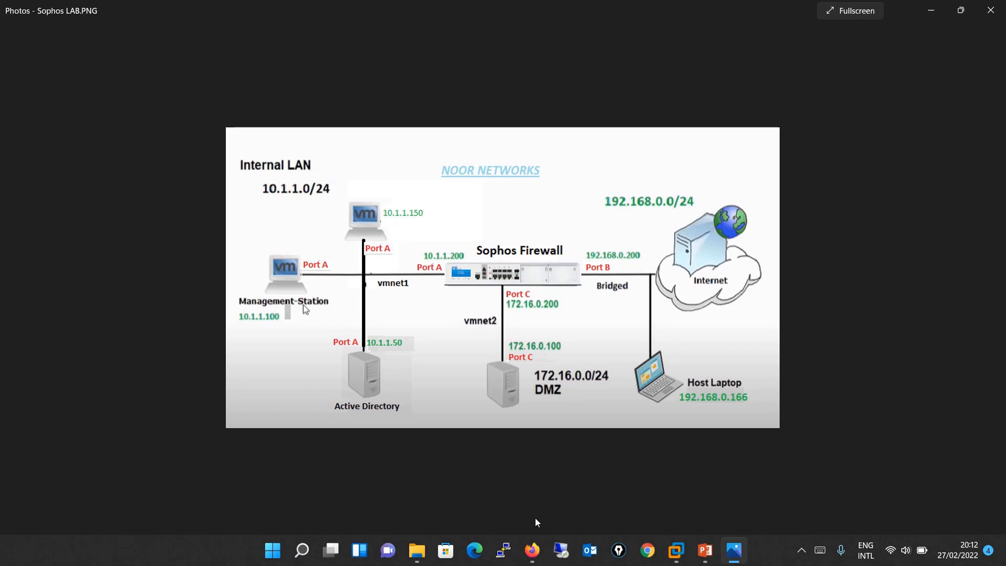
left_click(532, 550)
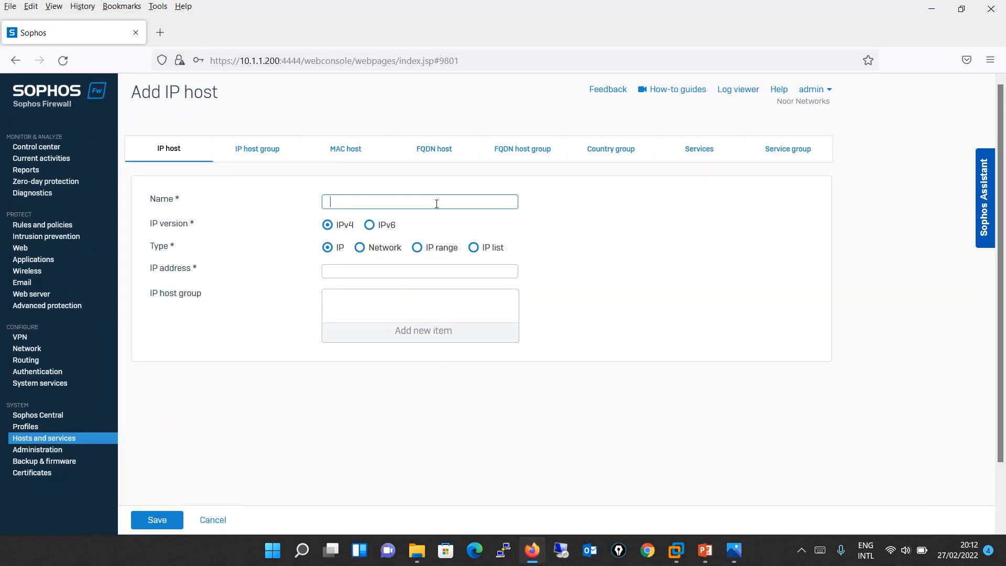
- Save IP host LAB-PC1 at 10.1.1.150, correcting the address against the lab diagram
type("LAB-PC1")
left_click(406, 268)
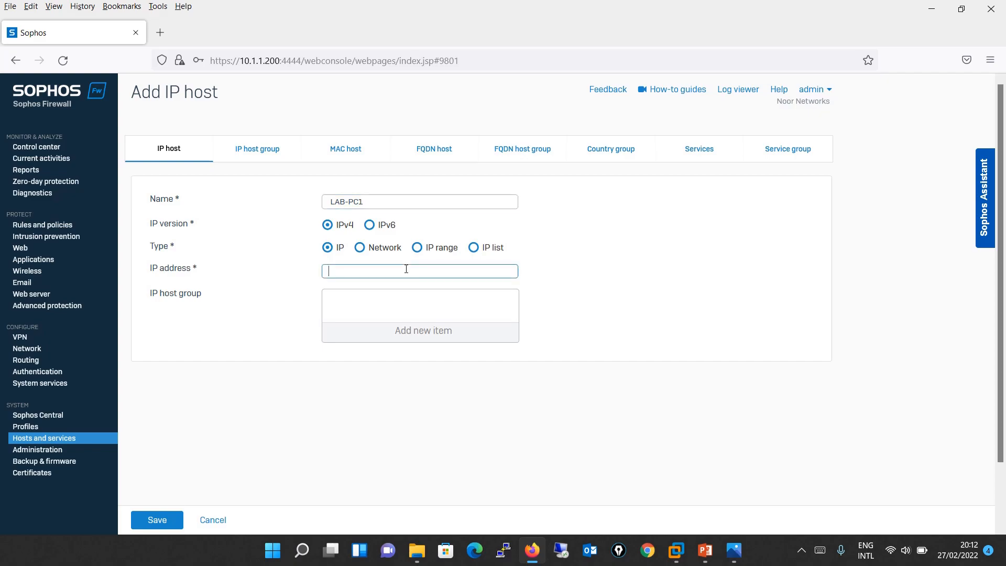
type("10.1.1.50")
key("alt+Tab")
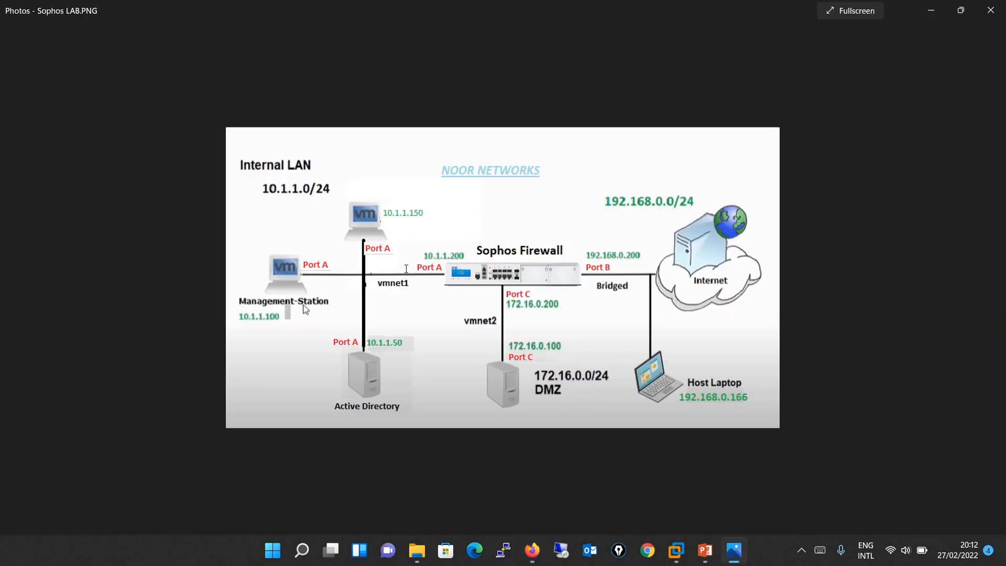
key("alt+Tab")
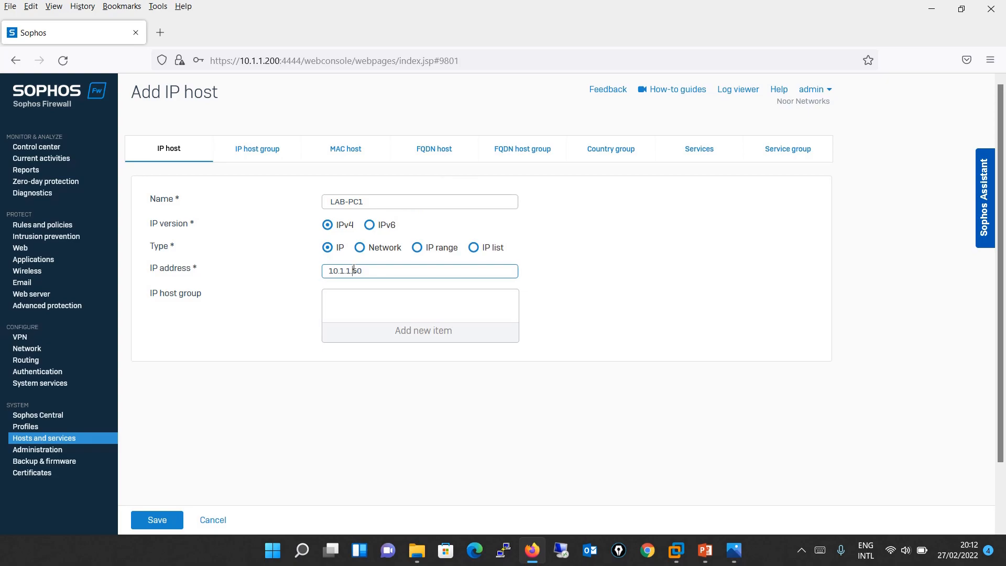
left_click(354, 270)
type("1")
left_click(141, 519)
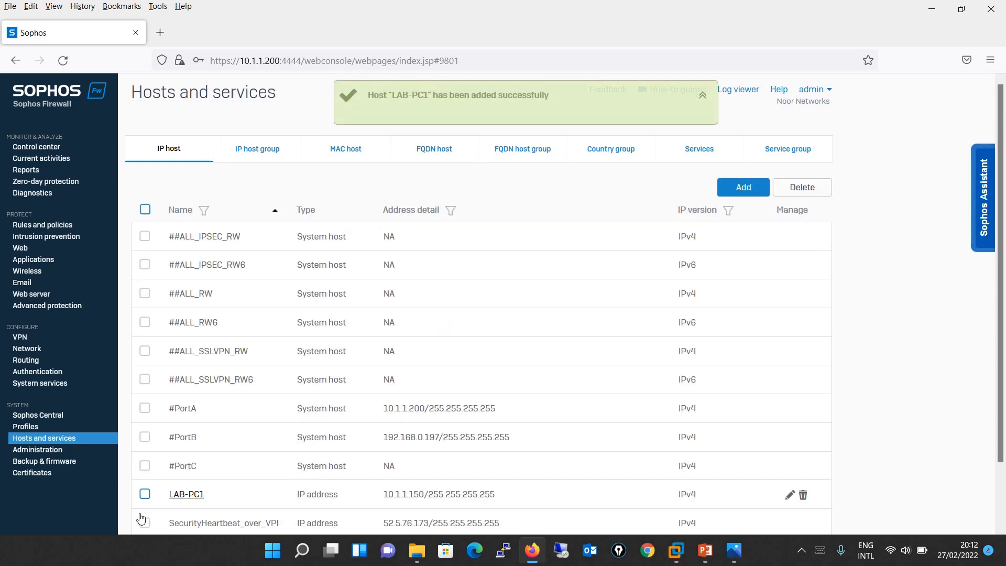
left_click(734, 557)
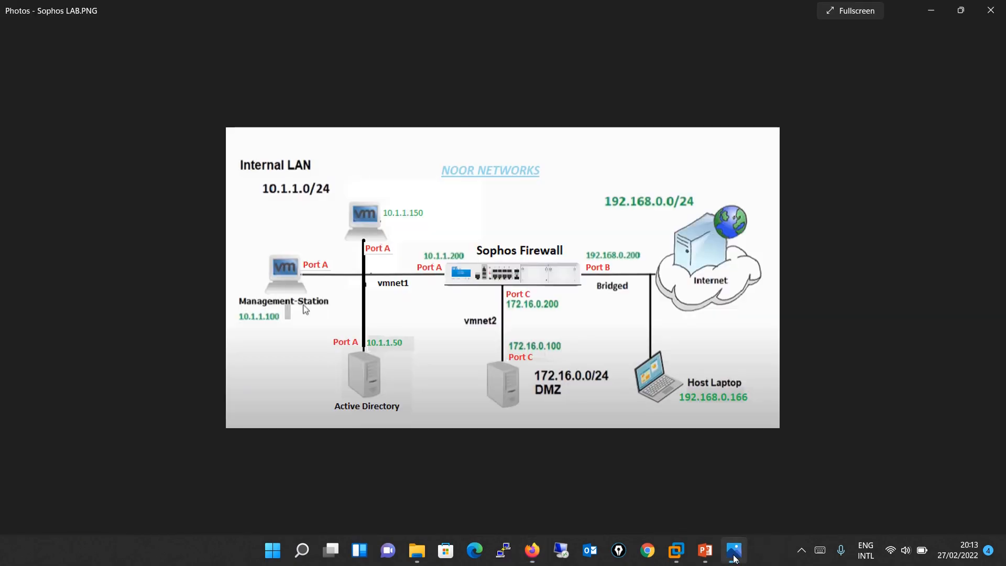
left_click(734, 557)
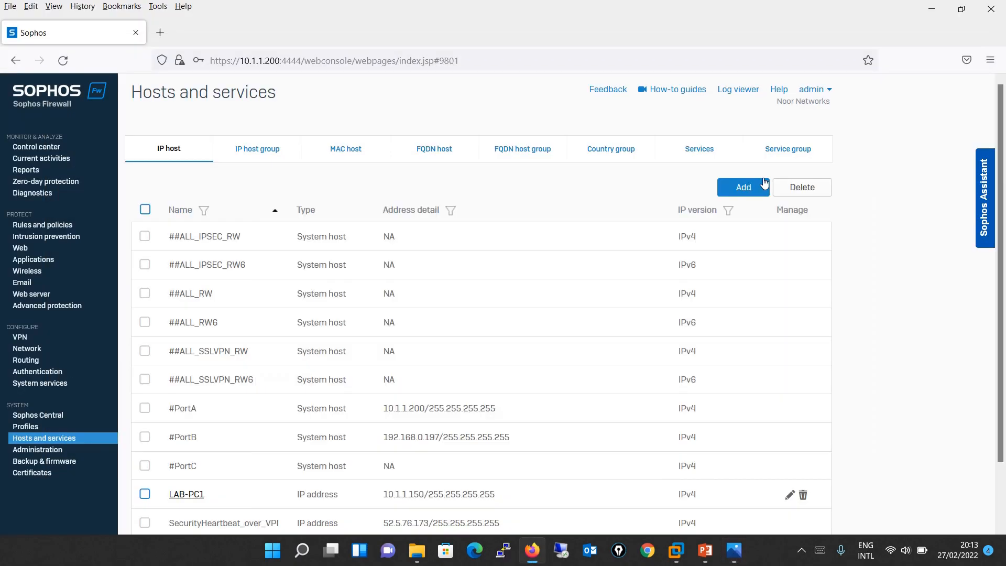
- Begin a second IP host entry named LAB-PC2, keeping the single IP type
left_click(755, 188)
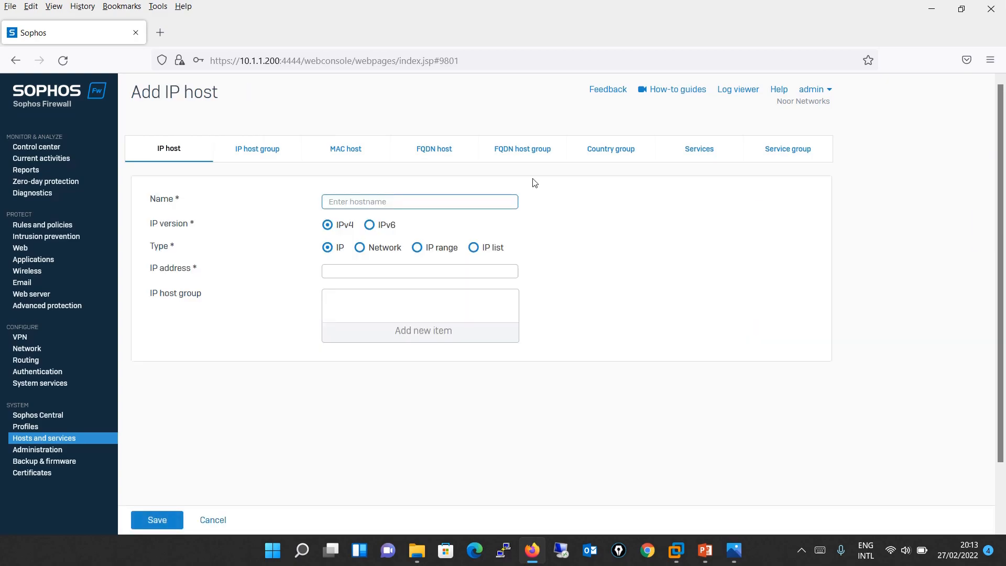
type("LAB-PC2")
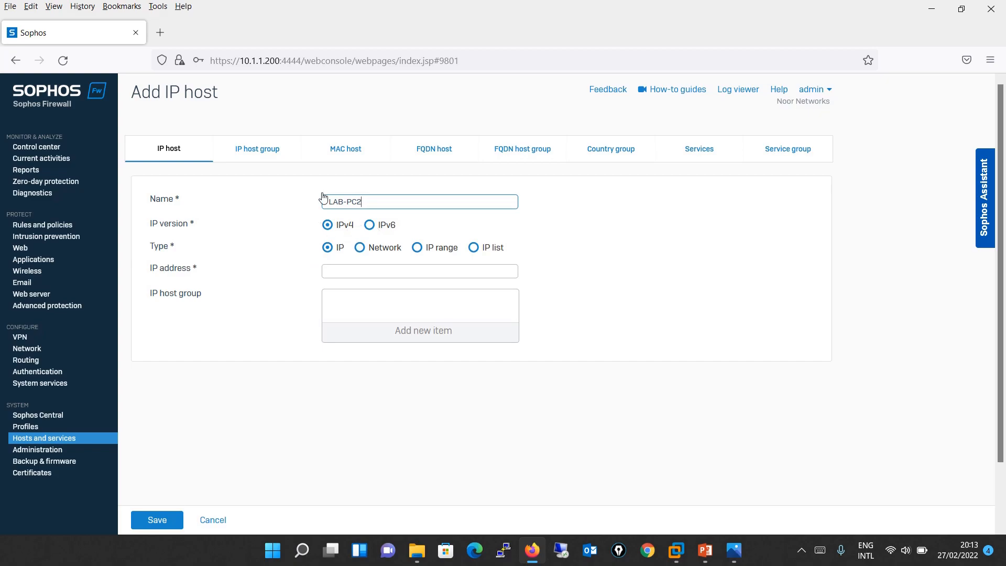
left_click(327, 230)
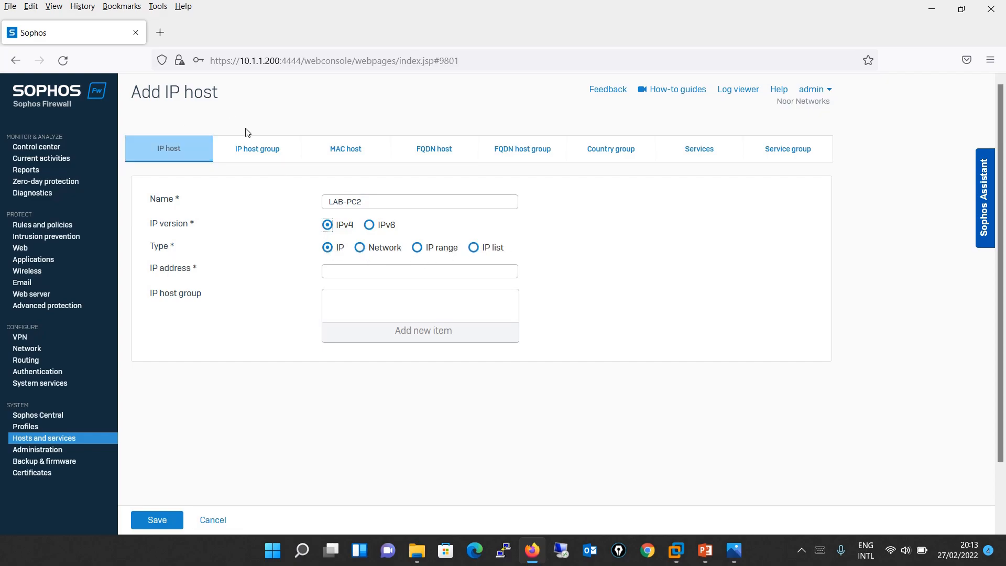
left_click(328, 250)
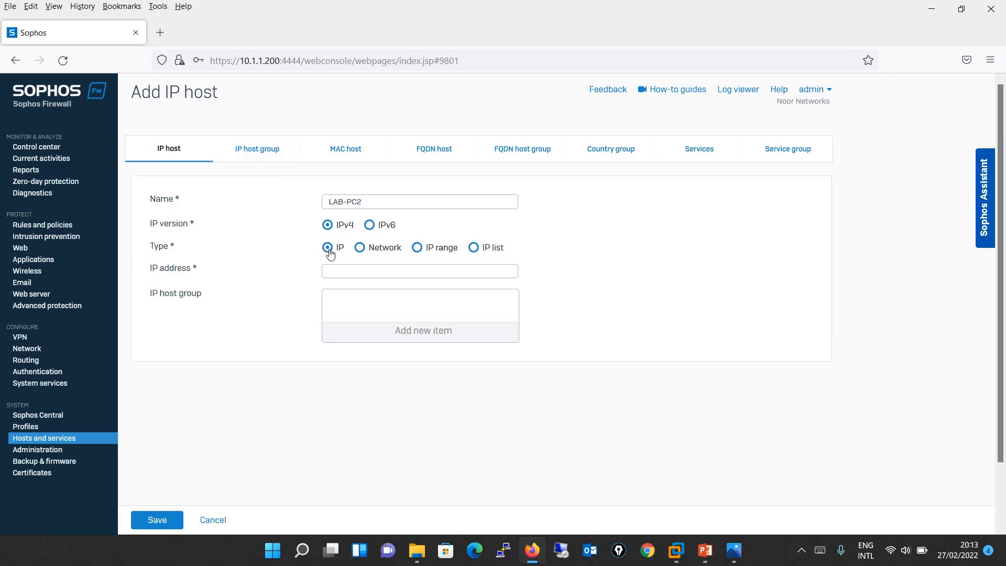
- Try the Network, IP range and IP list host types, then return to IP
left_click(358, 251)
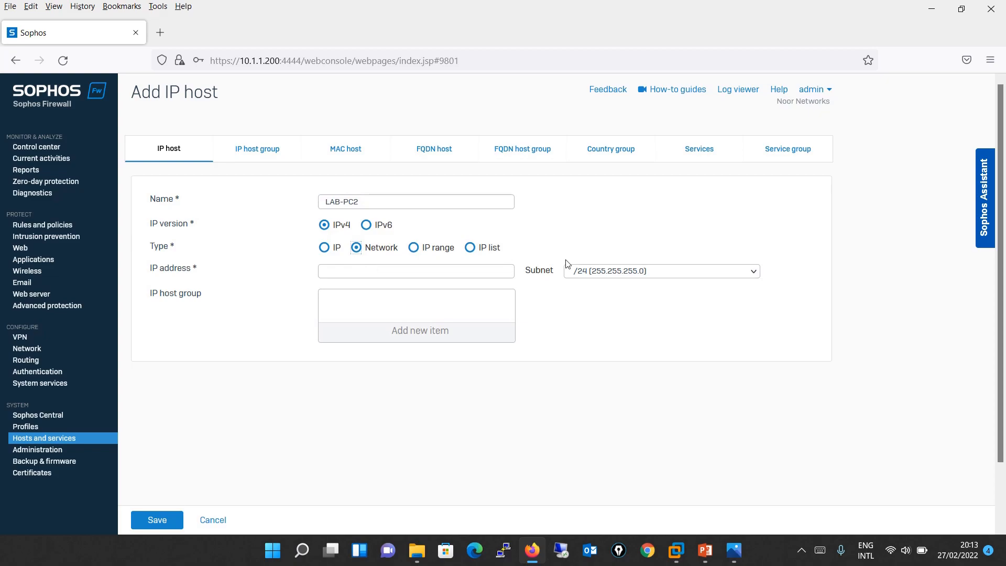
left_click(414, 248)
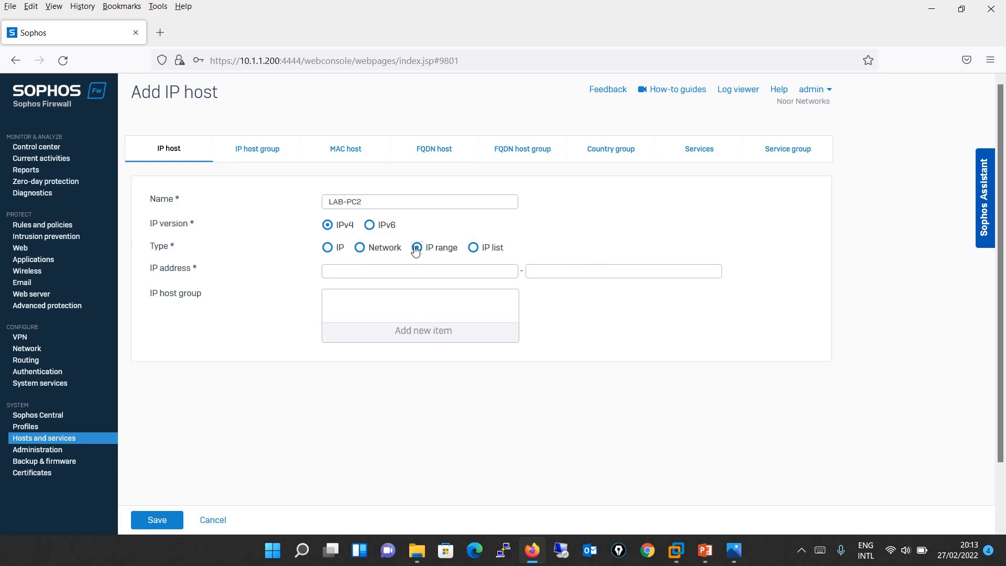
left_click(408, 270)
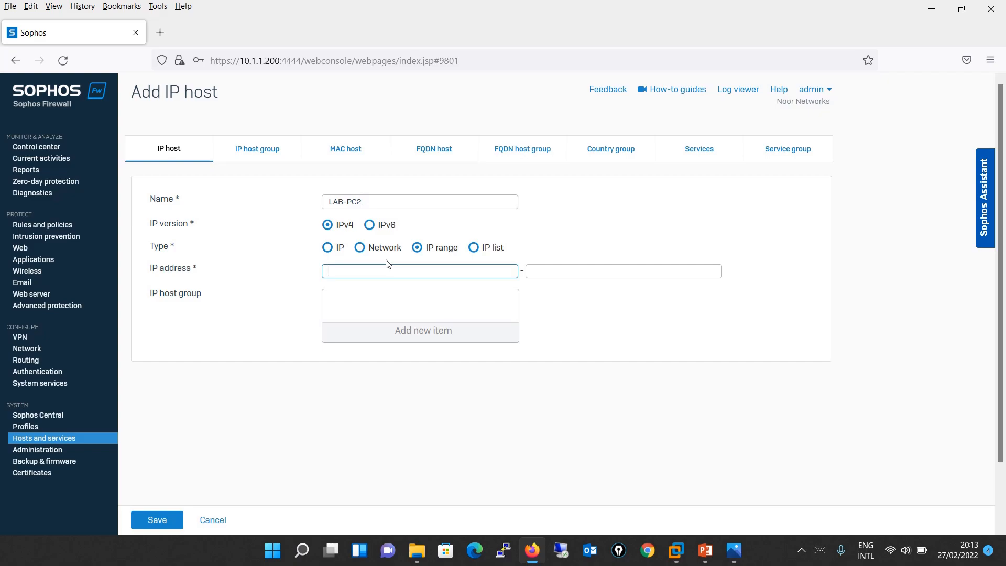
left_click(473, 247)
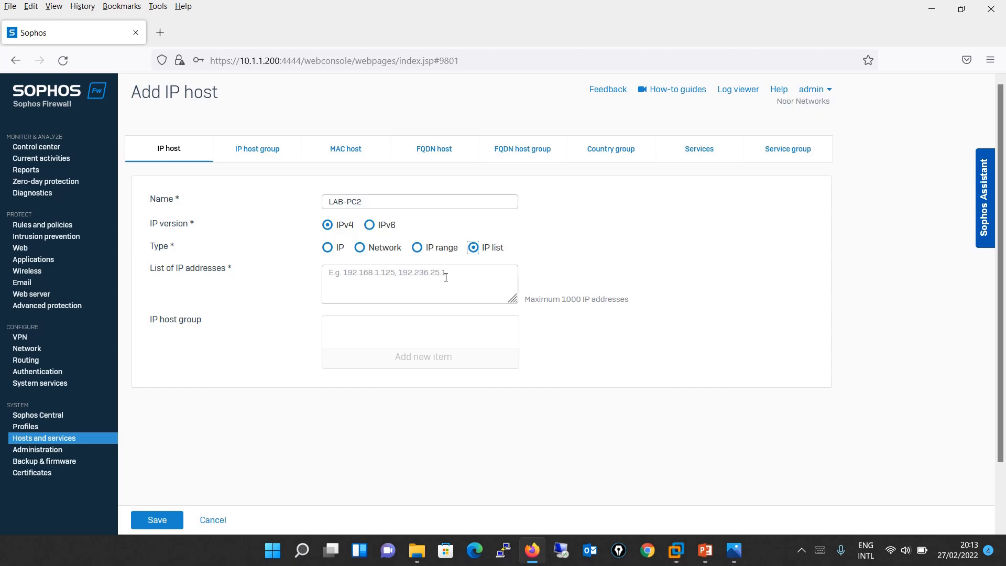
left_click(327, 248)
- Give LAB-PC2 the address 10.1.1.100 and save it
left_click(367, 271)
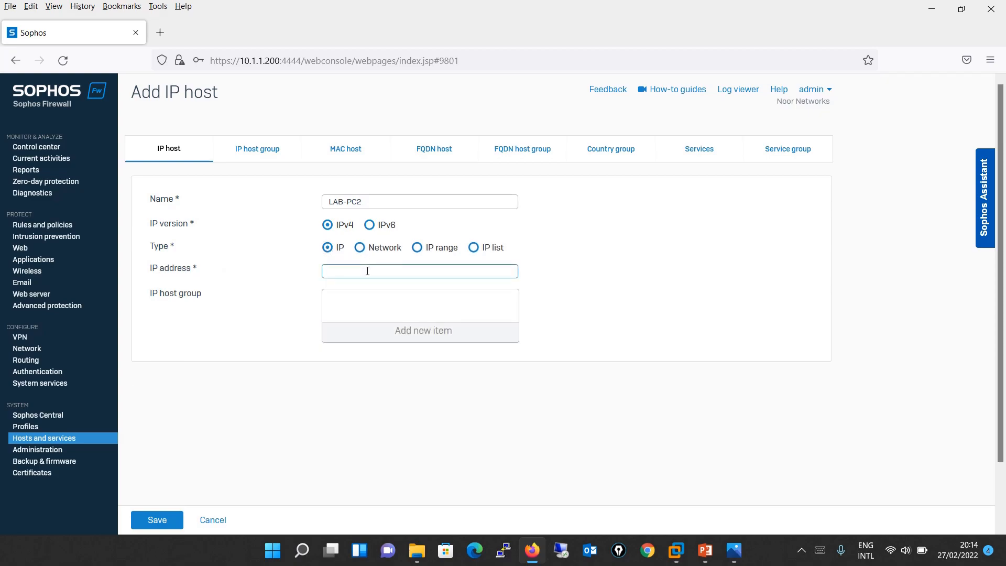
type("10.1.1.100")
key("alt+Tab")
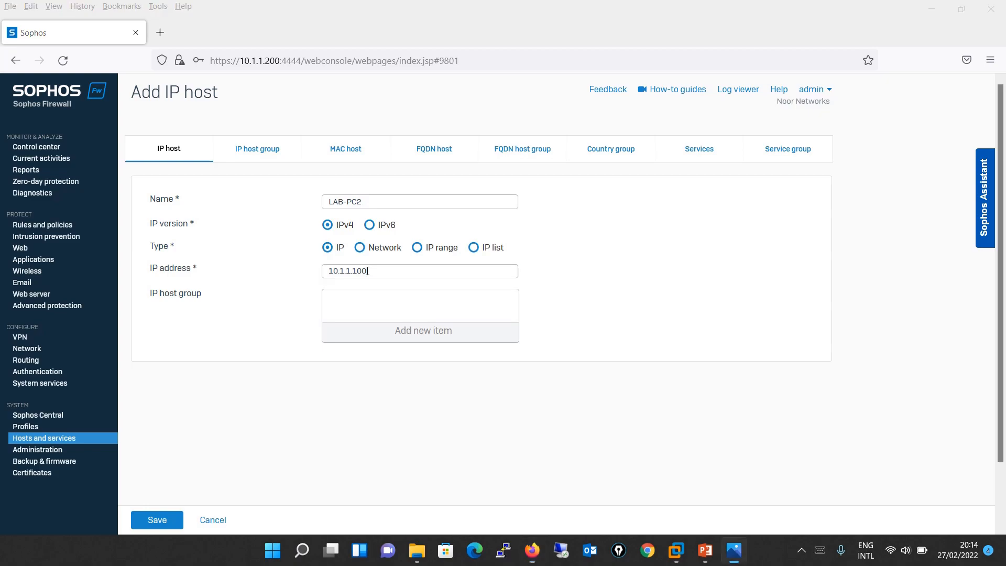
key("alt+Tab")
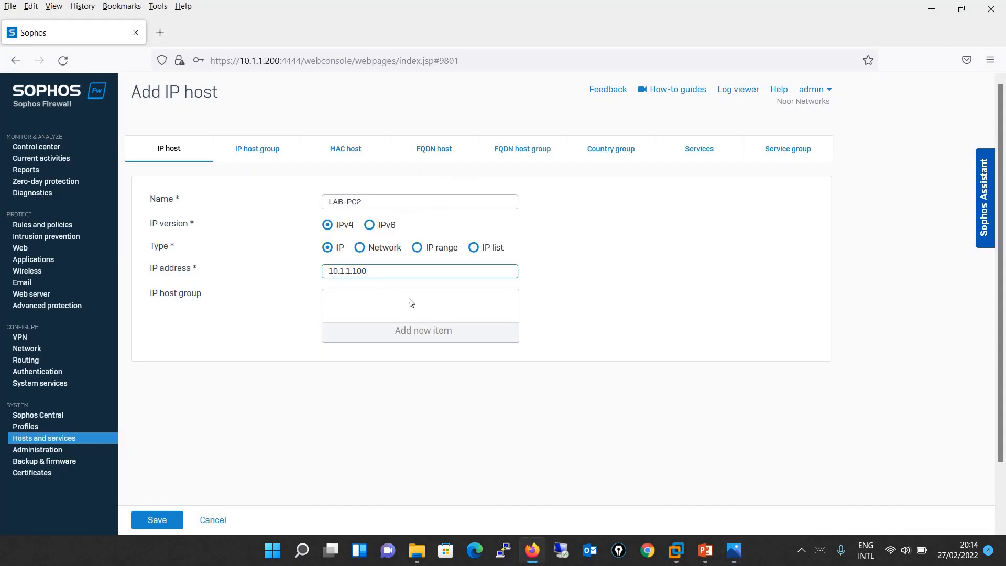
left_click(149, 520)
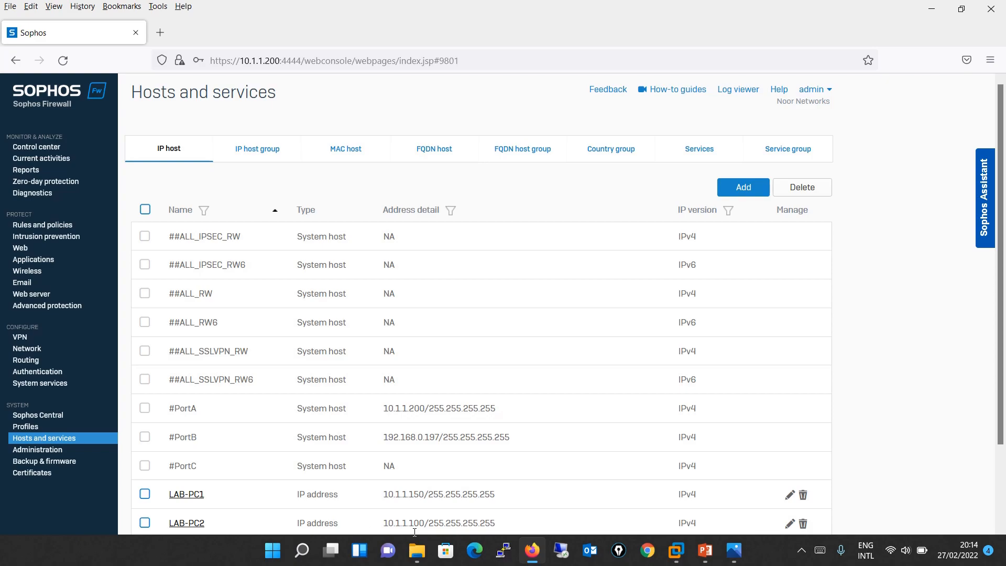
- Review the IP host list, then show the empty IP host group page
left_click(272, 149)
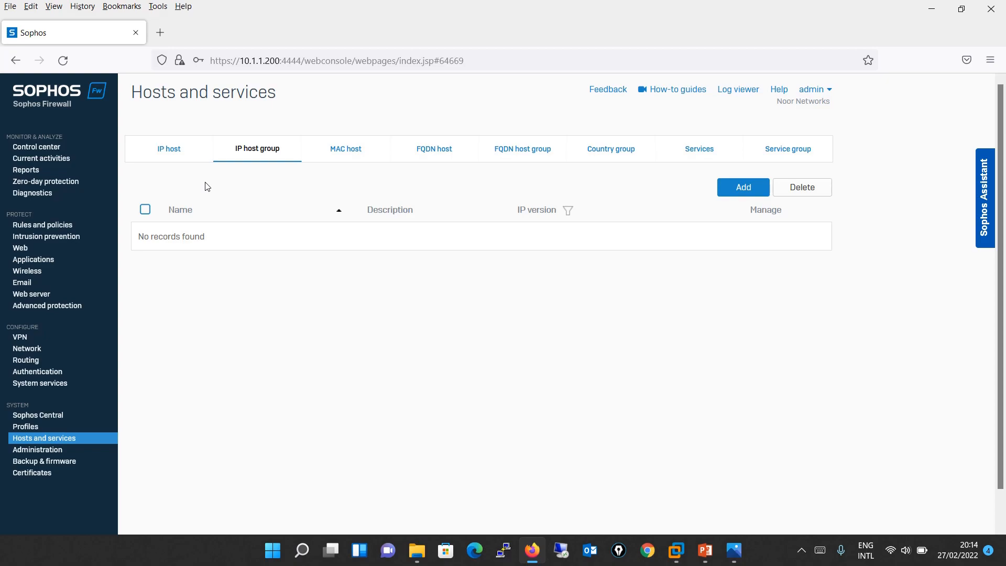
left_click(181, 153)
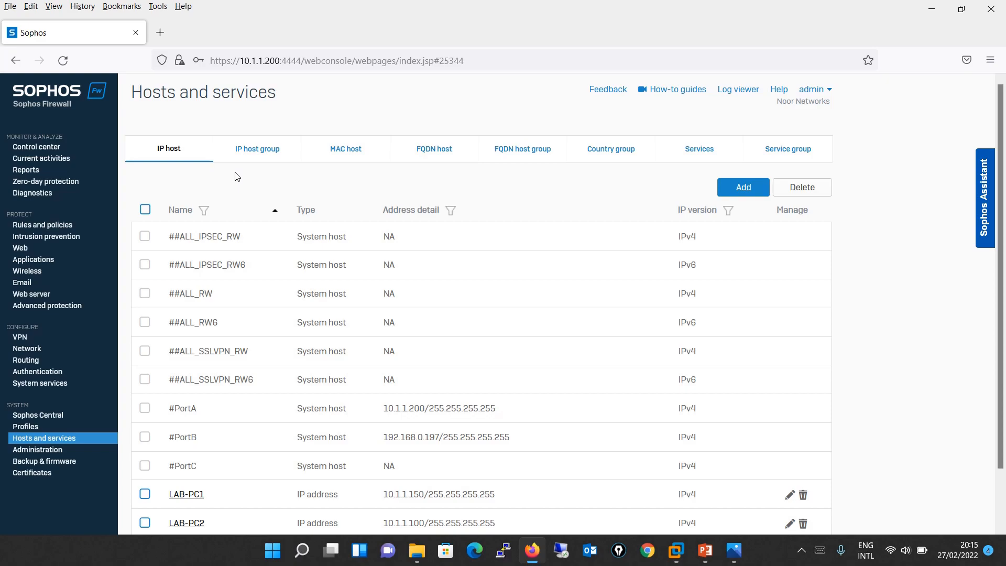
scroll(236, 177, "down", 2)
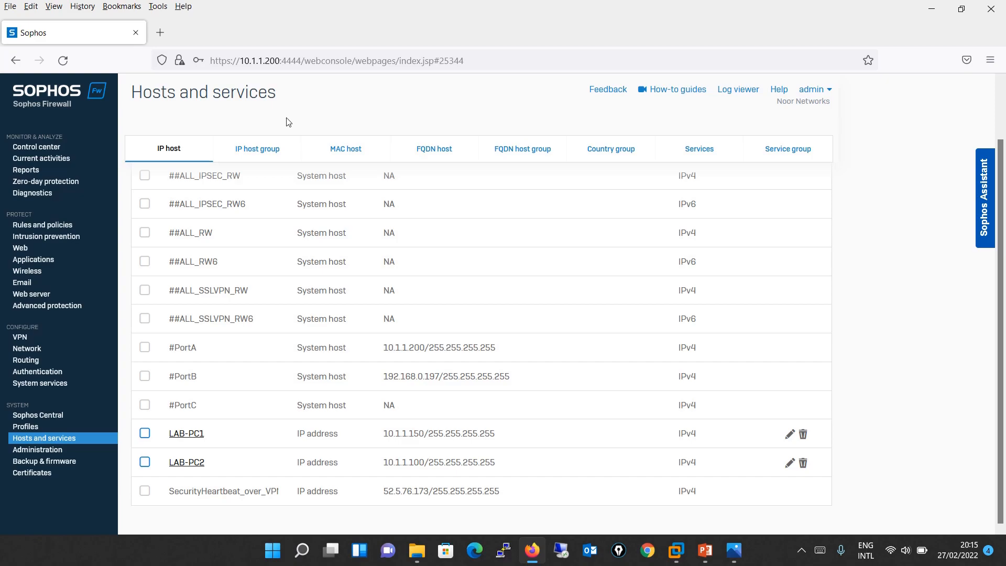
left_click(266, 145)
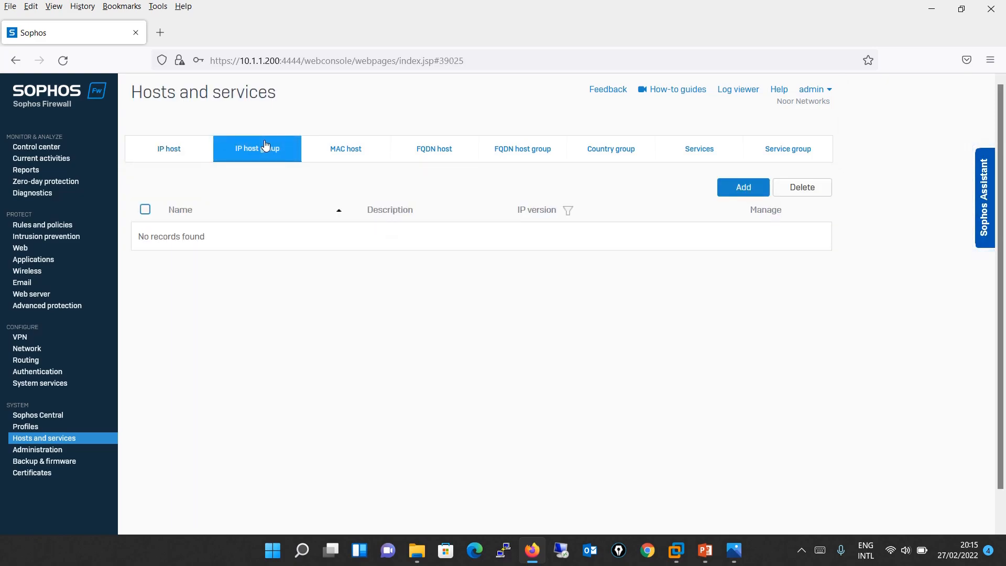
- Create host group LAB-PC with members LAB-PC1 and LAB-PC2 and save it
left_click(766, 192)
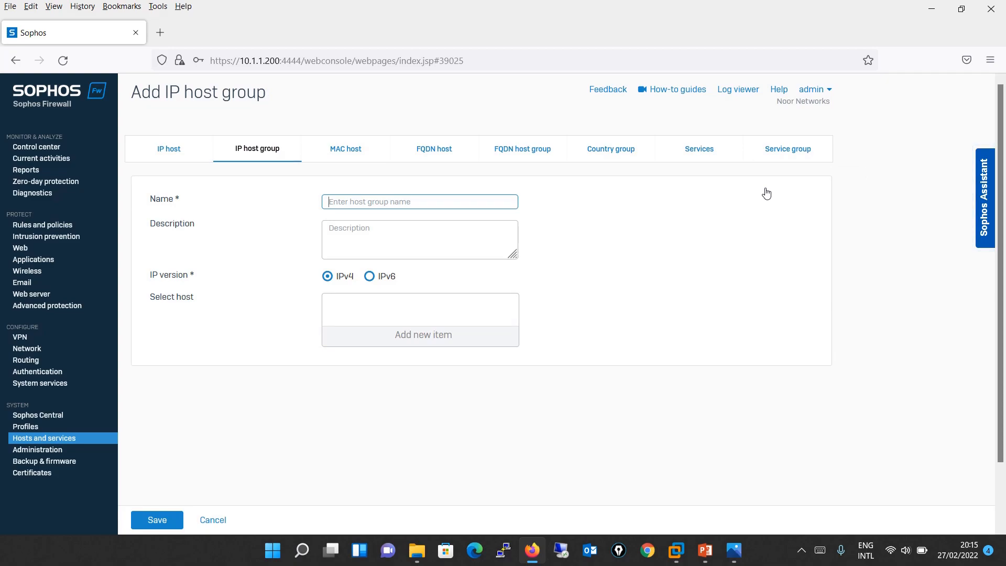
type("LAB-PC")
left_click(380, 241)
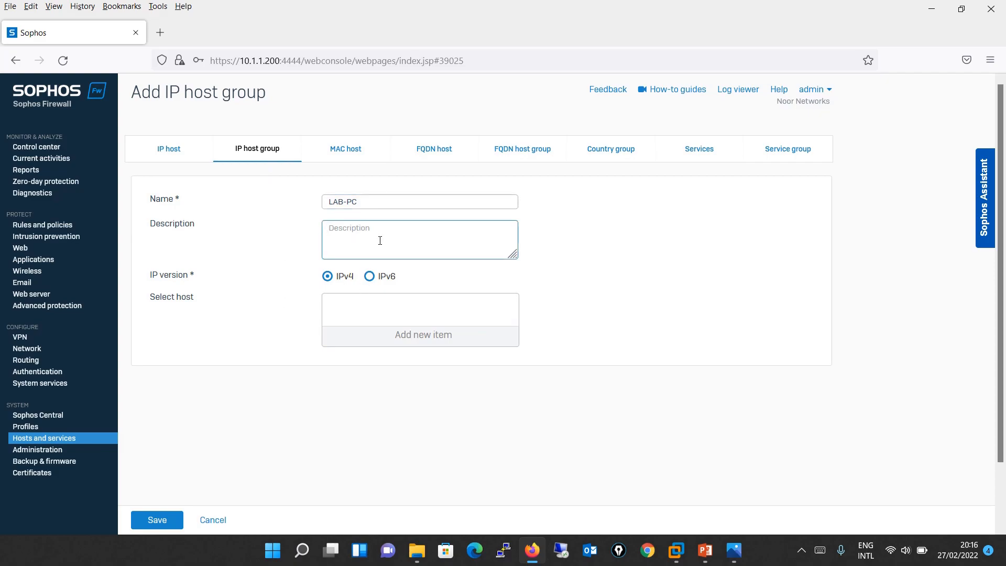
left_click(430, 343)
left_click(374, 337)
type("LAB-PC")
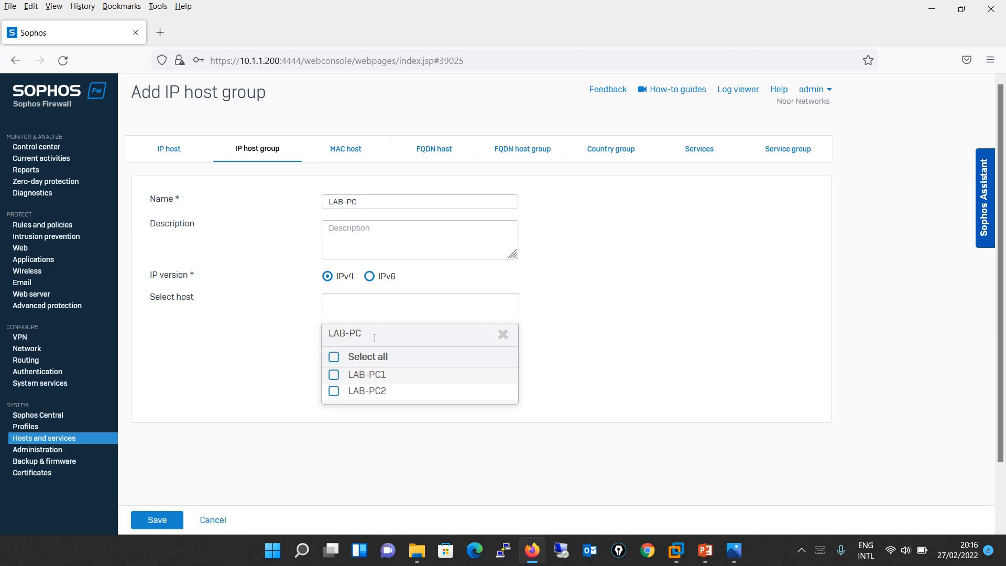
left_click(334, 377)
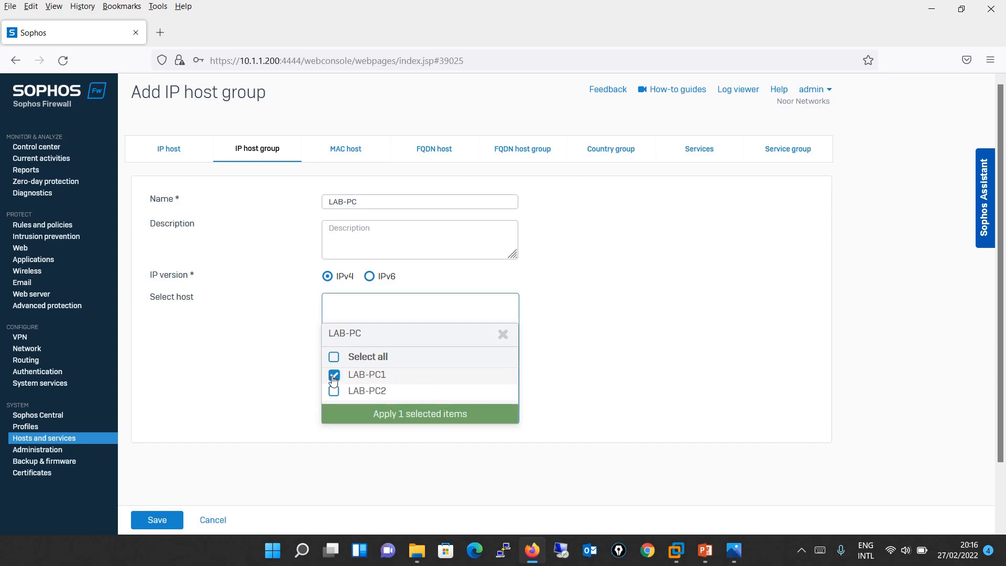
left_click(334, 393)
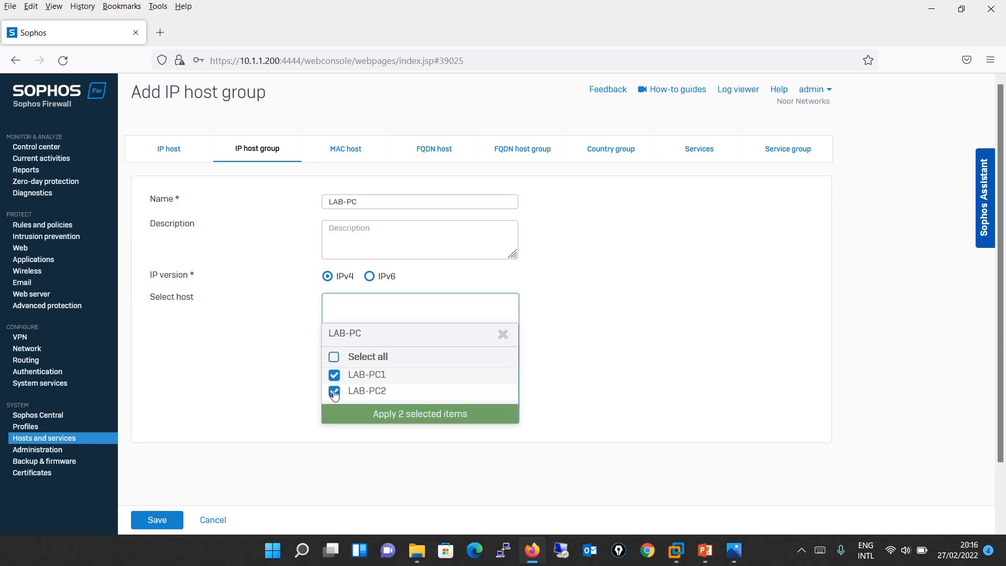
left_click(456, 413)
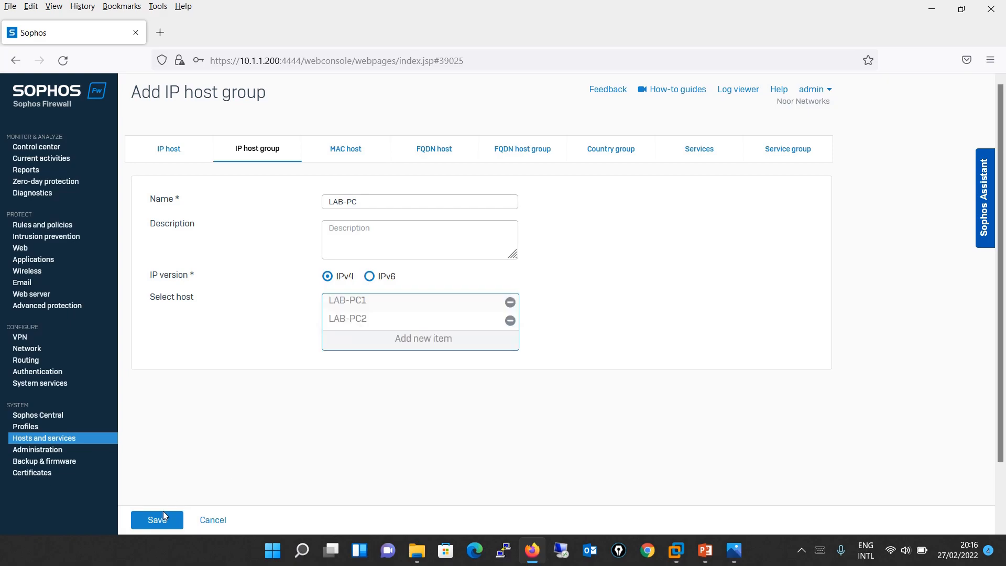
left_click(154, 520)
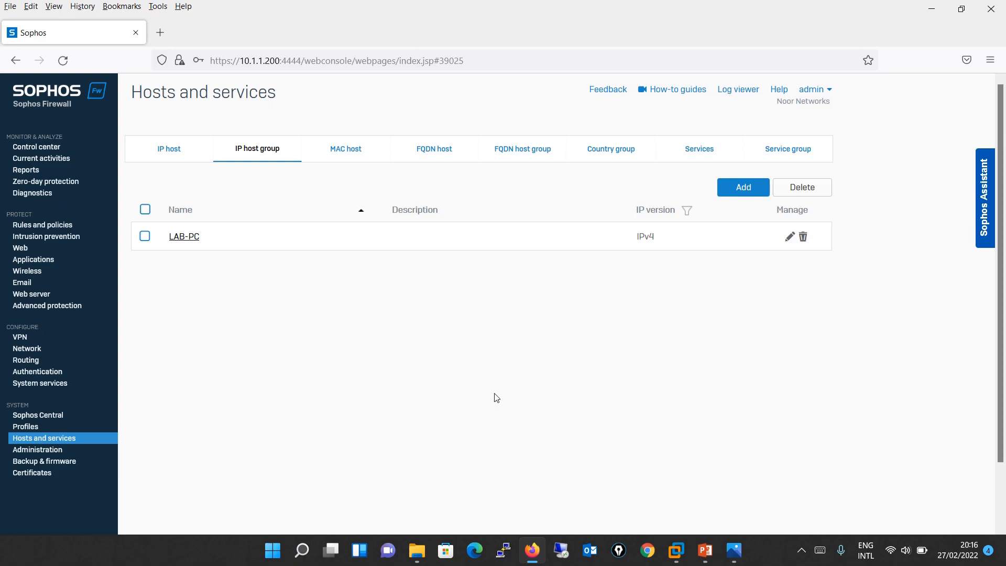
- Open the LAB-PC host group for editing and bring up the lab diagram
left_click(179, 243)
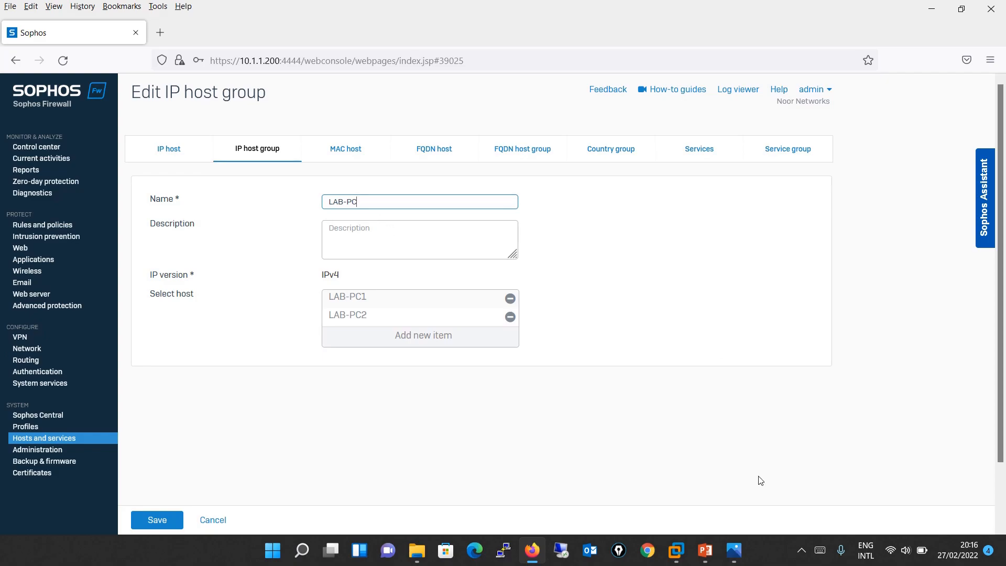
left_click(734, 550)
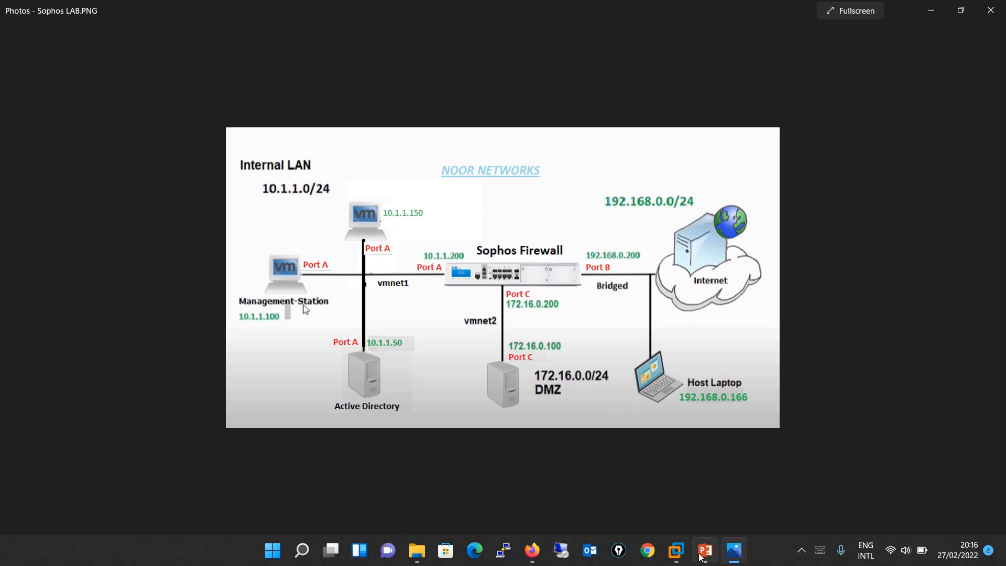
- Start a new IP host named AD-Server with address 10.1.1.50
left_click(733, 550)
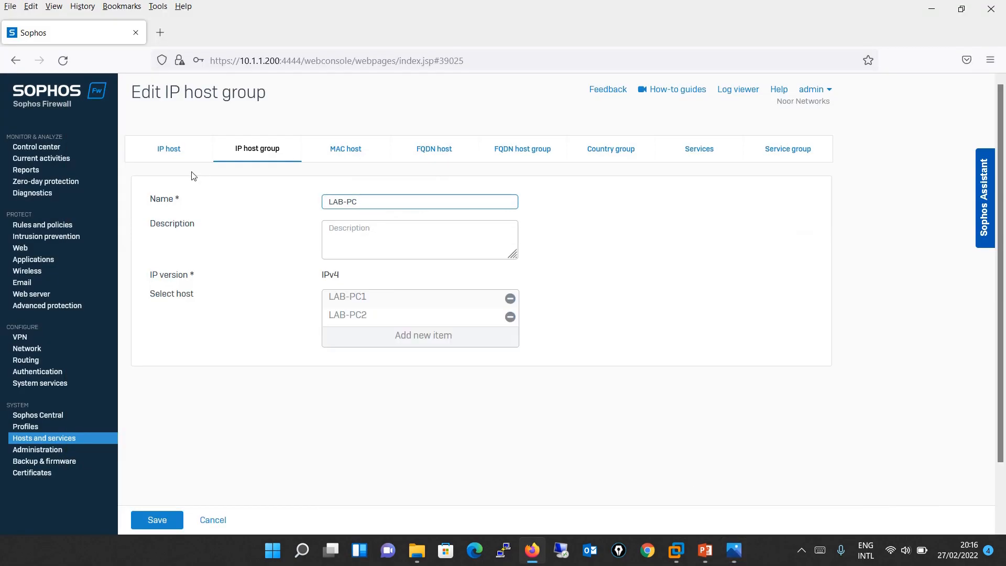
left_click(163, 148)
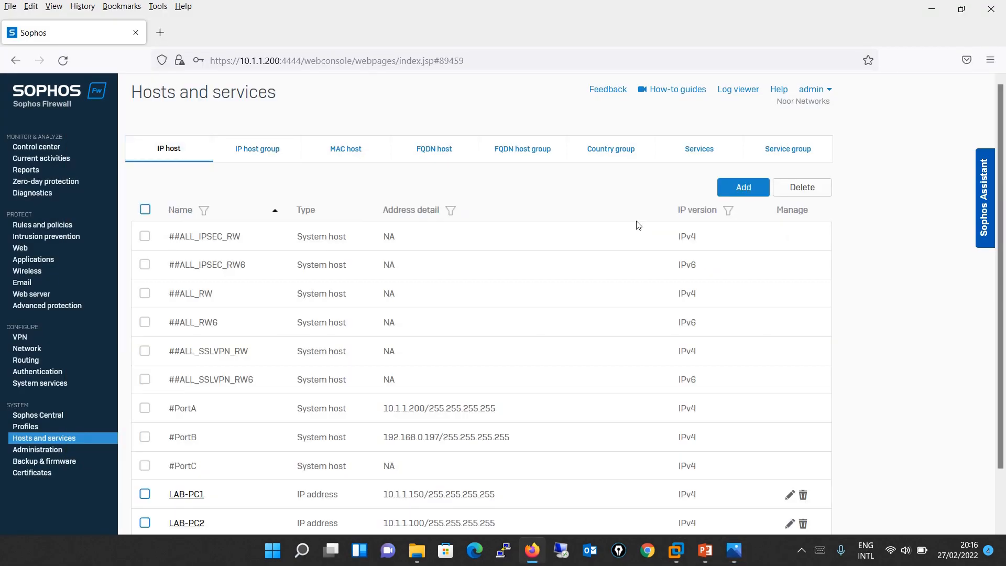
left_click(749, 193)
type("AD-Server")
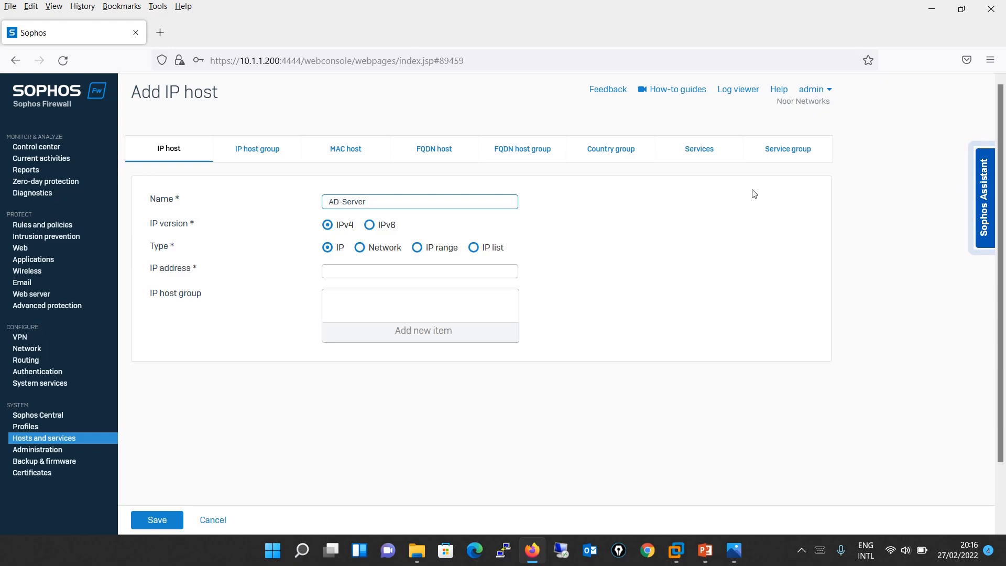
key("alt+Tab")
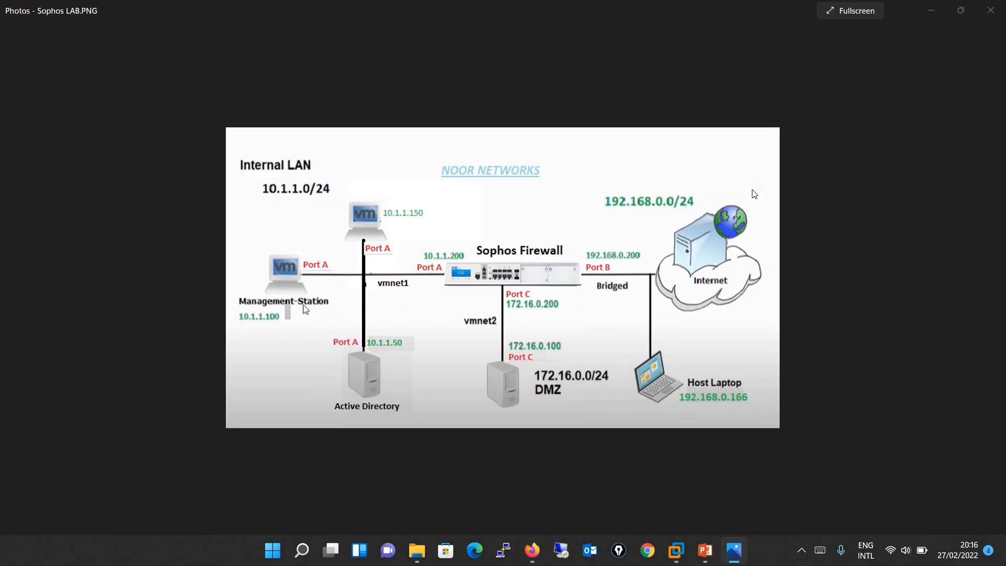
key("alt+Tab")
left_click(439, 277)
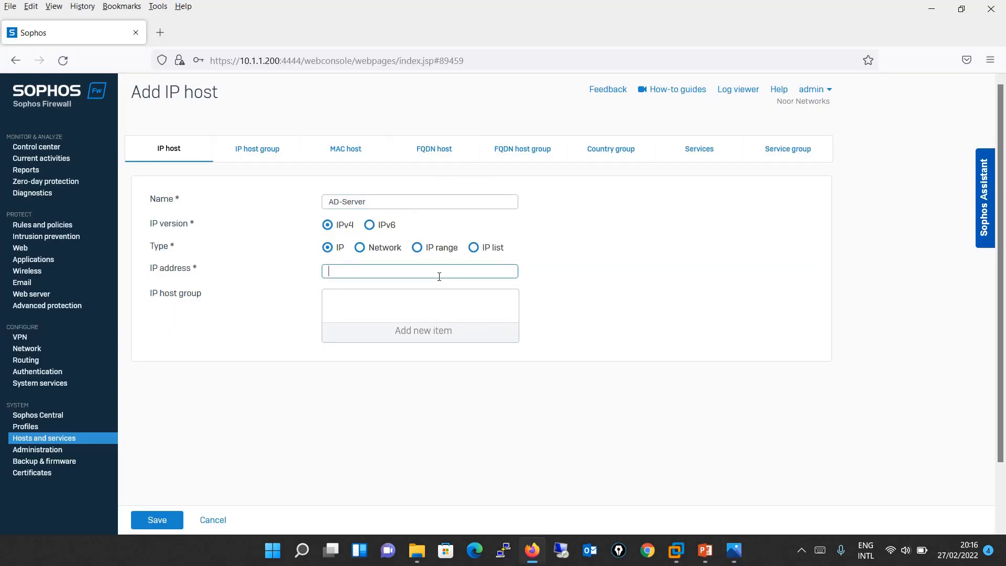
type("10.1.1.50")
- Assign then remove the LAB-PC group, save AD-Server, and show the host groups
left_click(428, 338)
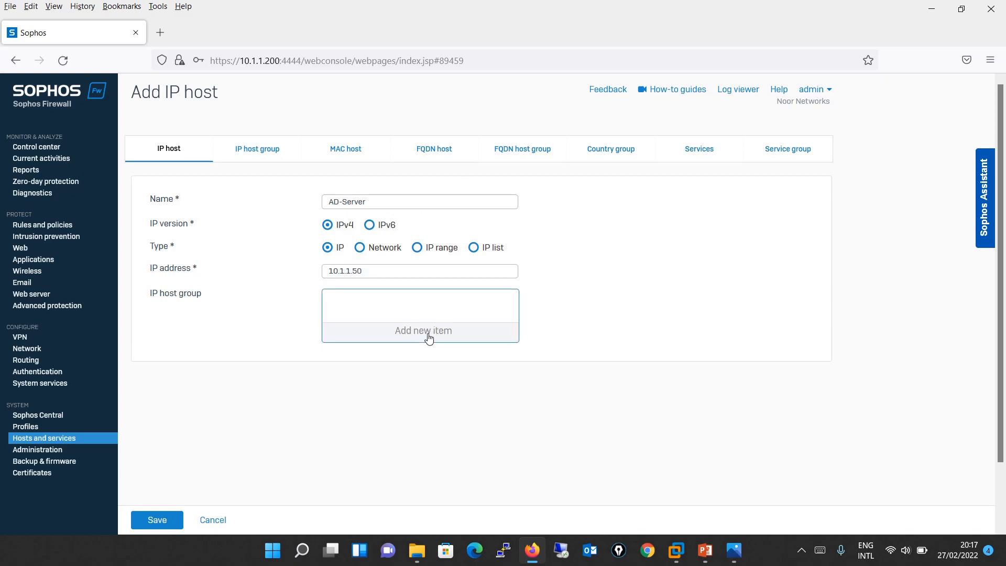
left_click(378, 393)
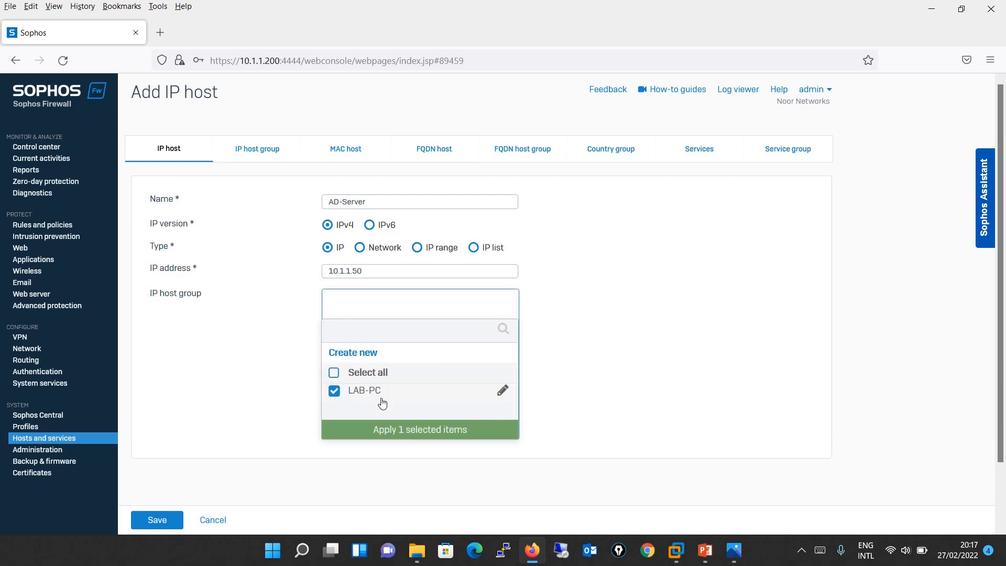
left_click(420, 430)
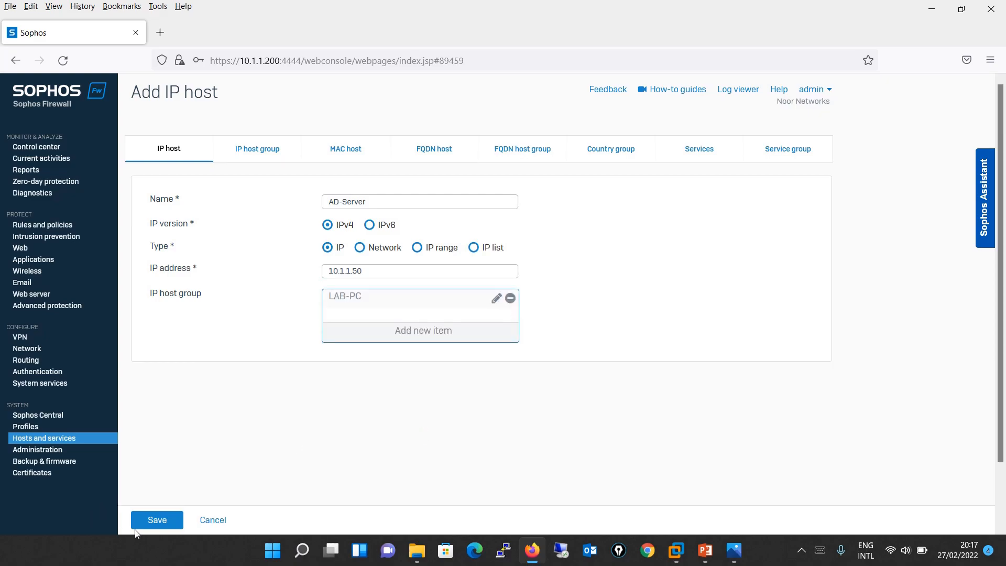
left_click(510, 298)
left_click(152, 518)
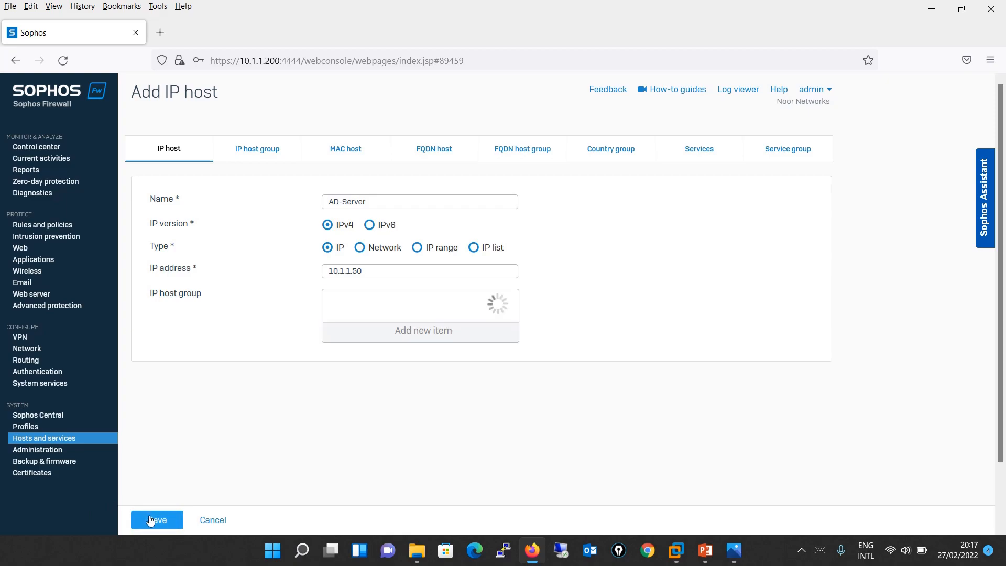
left_click(263, 156)
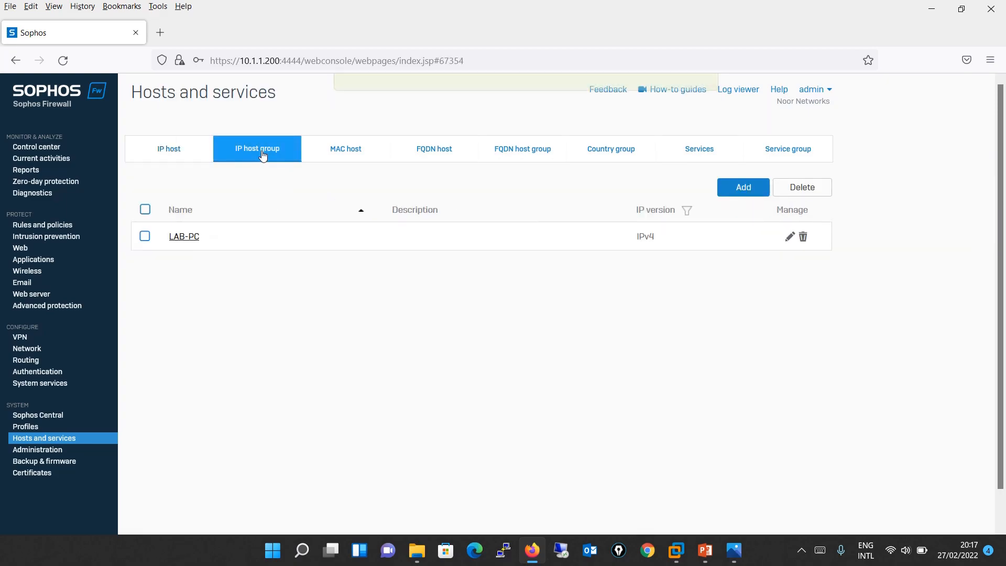
- Add AD-Server to the LAB-PC group alongside LAB-PC1 and LAB-PC2, and save
left_click(213, 237)
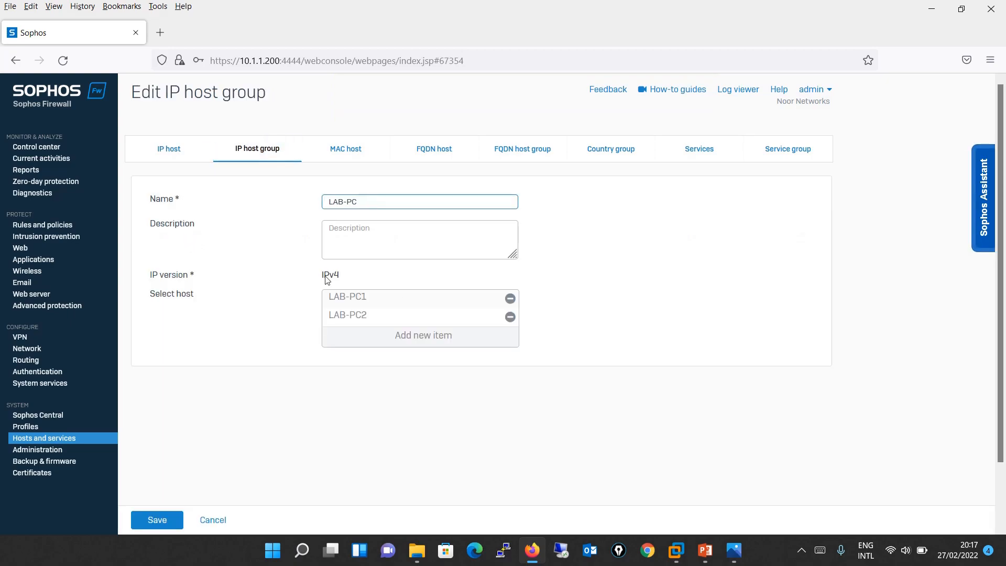
left_click(435, 341)
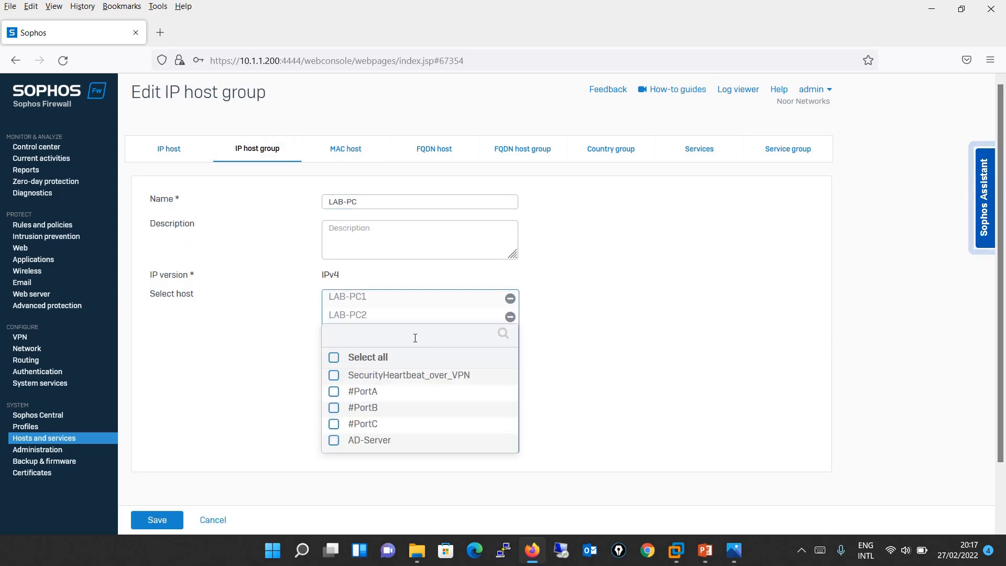
type("AD")
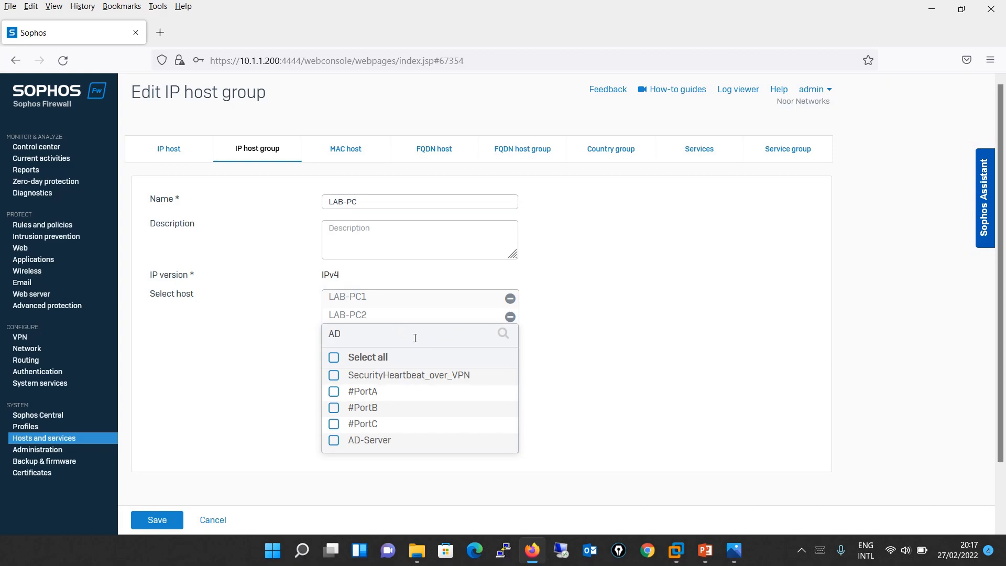
left_click(354, 377)
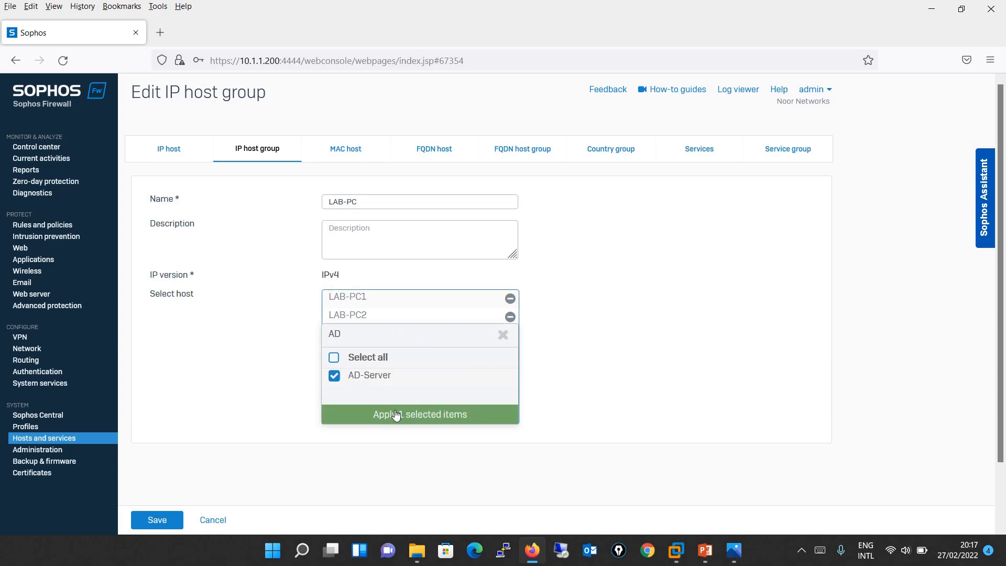
left_click(398, 415)
left_click(153, 520)
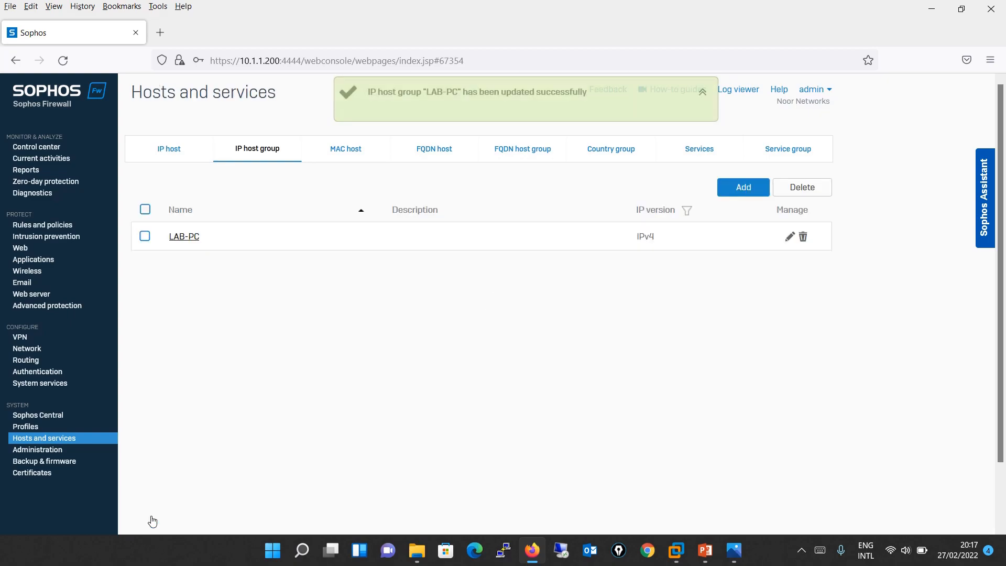
- Confirm AD-Server's LAB-PC group membership, then view host groups and the empty MAC host list
left_click(177, 159)
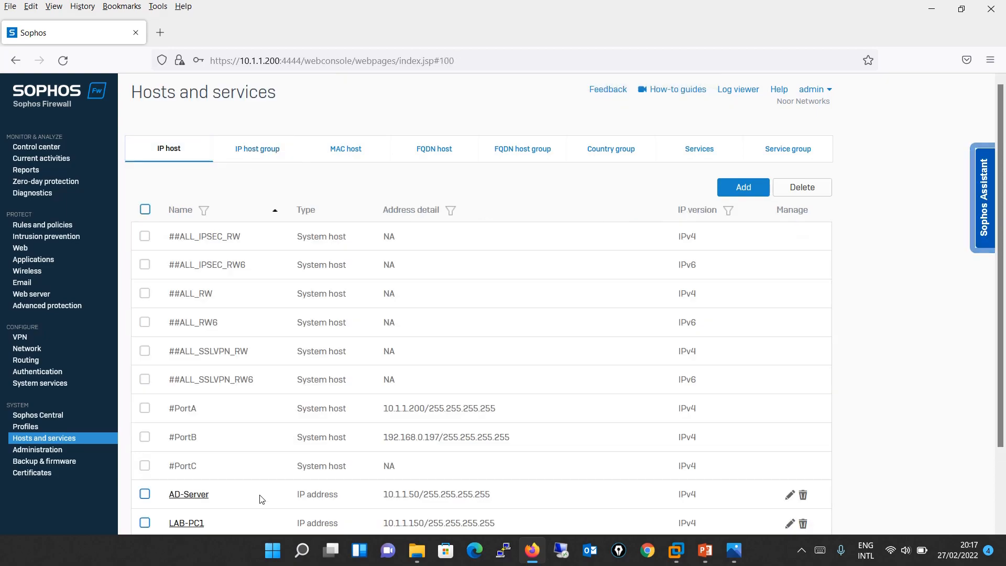
left_click(194, 496)
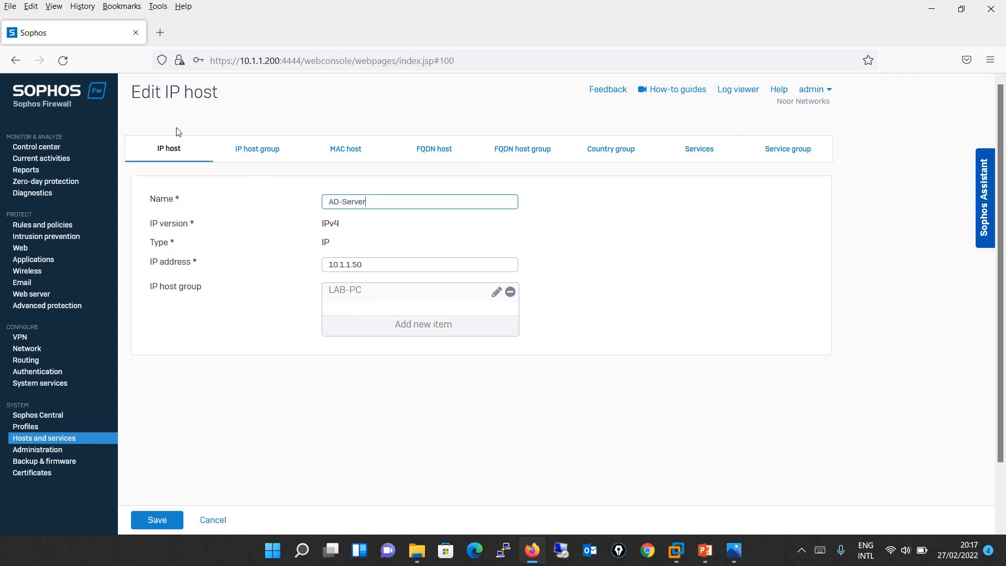
left_click(254, 150)
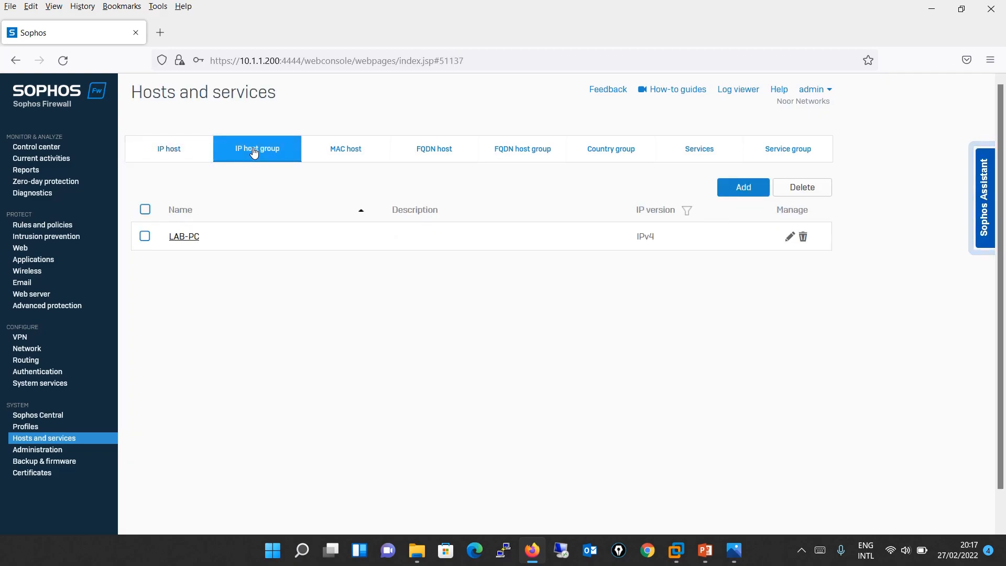
left_click(349, 149)
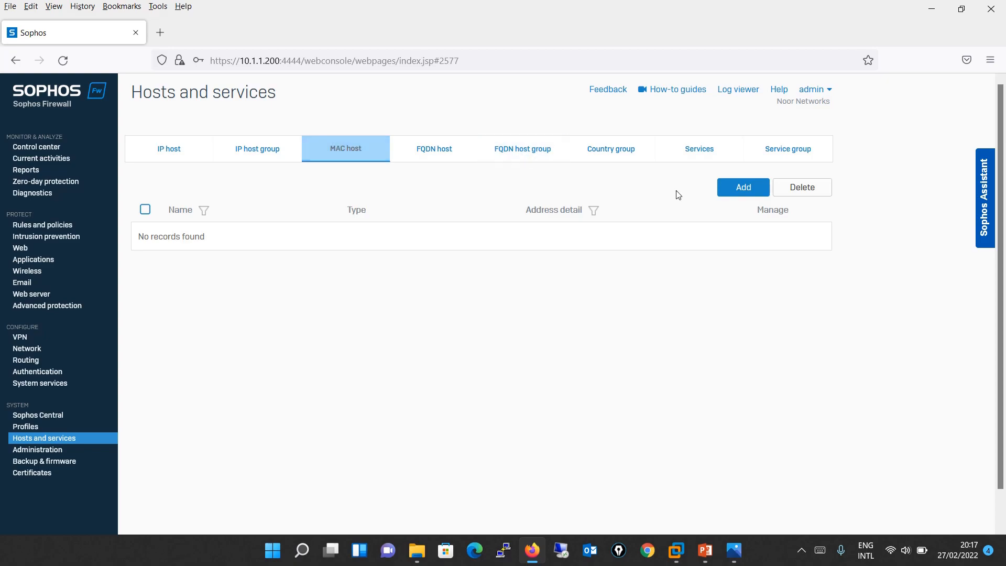
- Start a new MAC host named LAB-PC1 using the single MAC address type
left_click(745, 188)
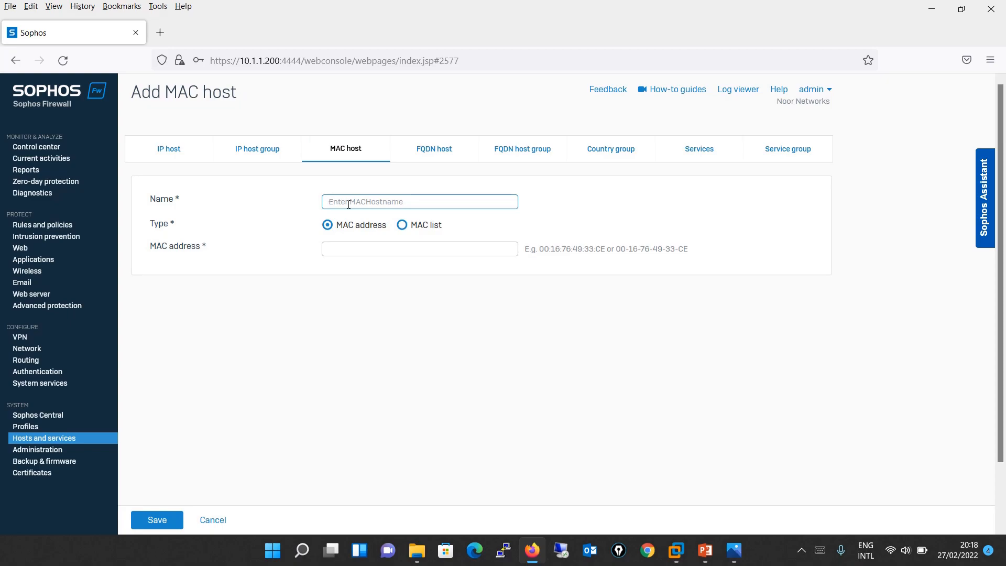
type("LAB-PC1")
left_click(327, 225)
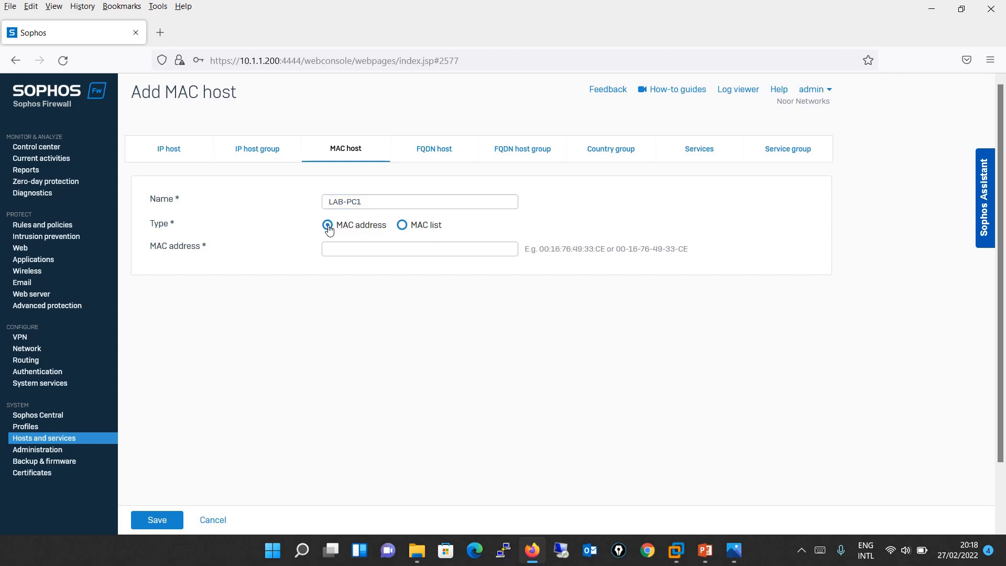
left_click(355, 251)
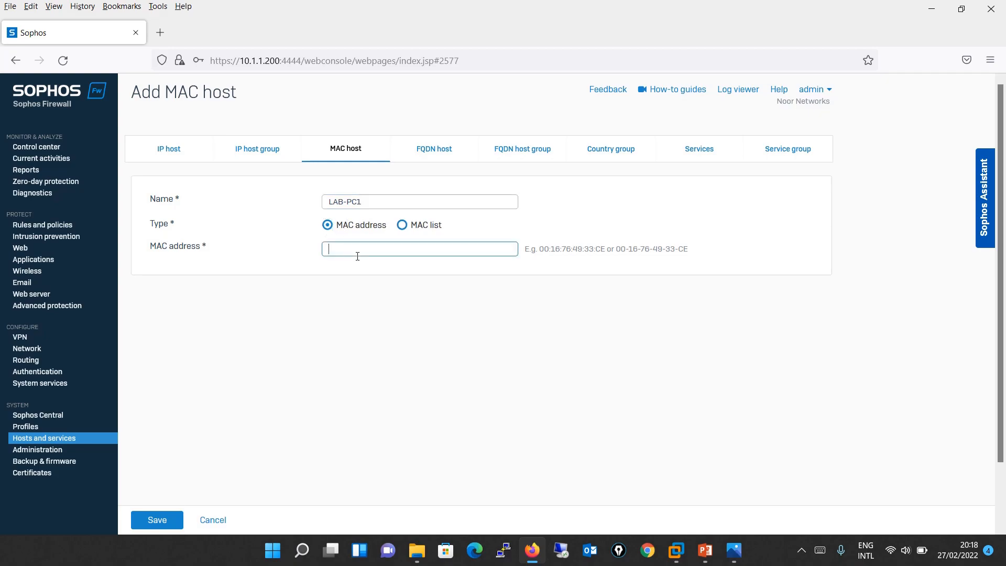
- Rename the host to LAB-PC and switch it to MAC list, then leave it unsaved for FQDN hosts
left_click(375, 203)
left_click_drag(372, 202, 294, 212)
type("LAB")
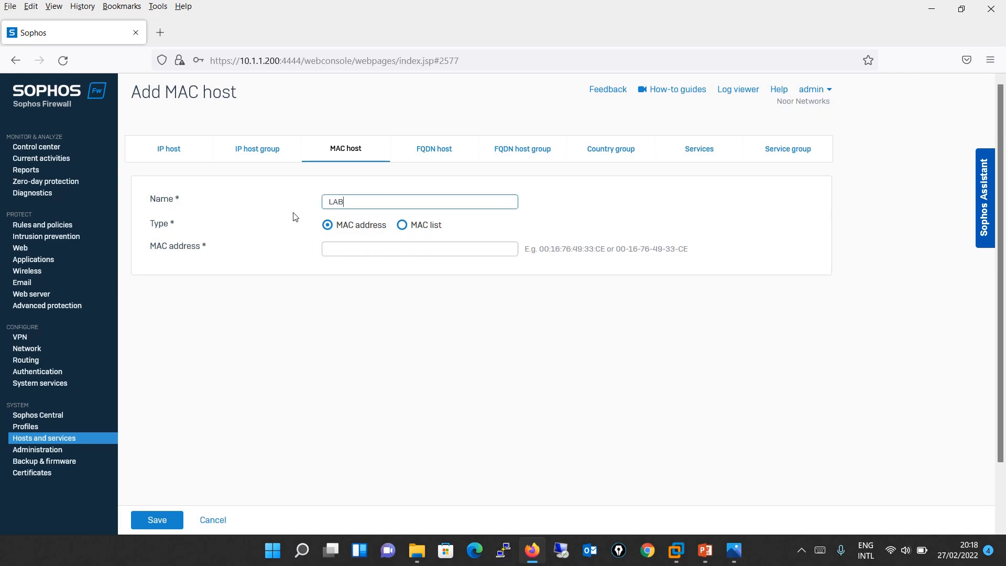
type("-PC")
left_click(400, 226)
left_click(397, 249)
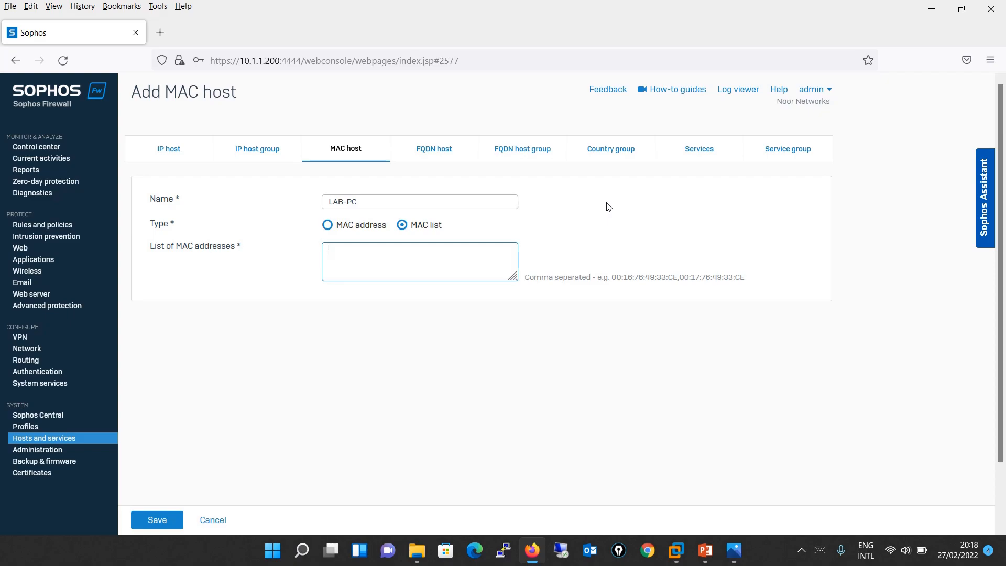
left_click(443, 154)
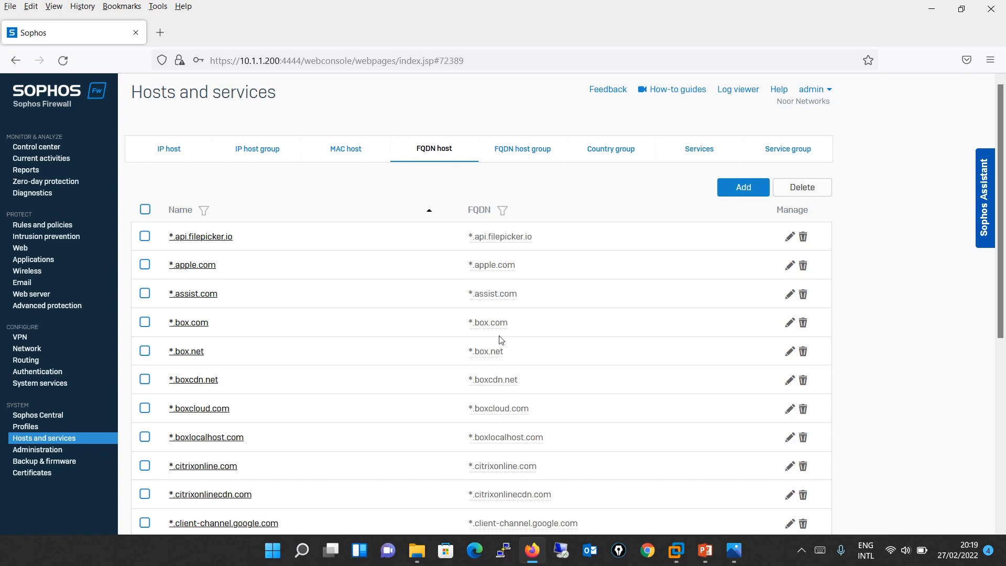
left_click(742, 190)
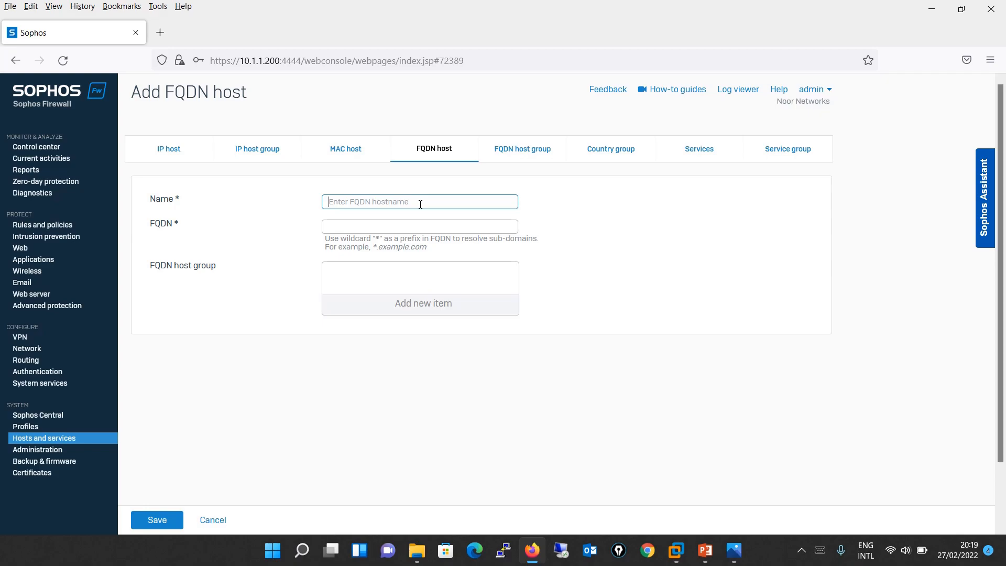
type("Google")
key("Tab")
type("www")
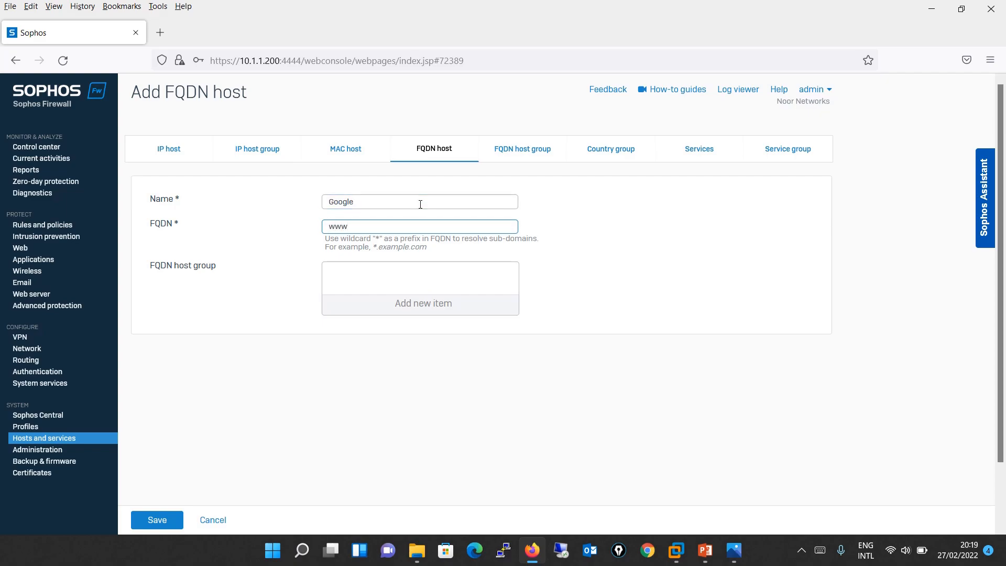
type(".google.com")
left_click(146, 520)
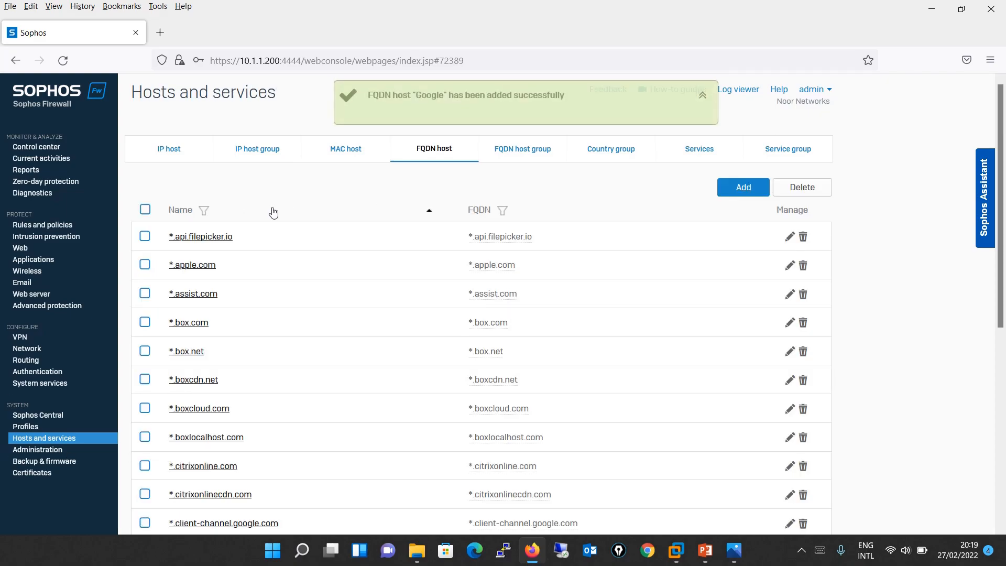
left_click(203, 210)
type("google")
key("Return")
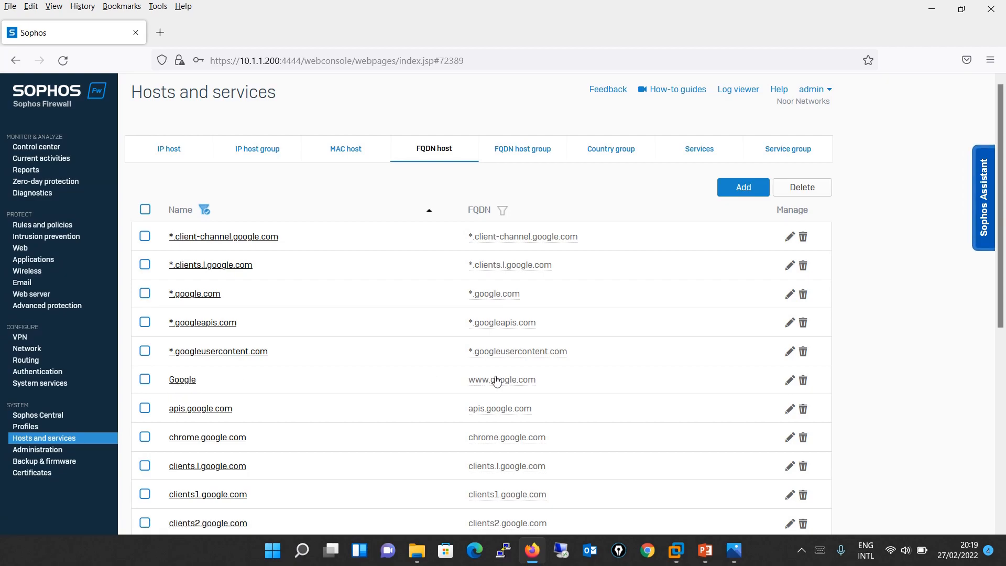
mouse_move(496, 386)
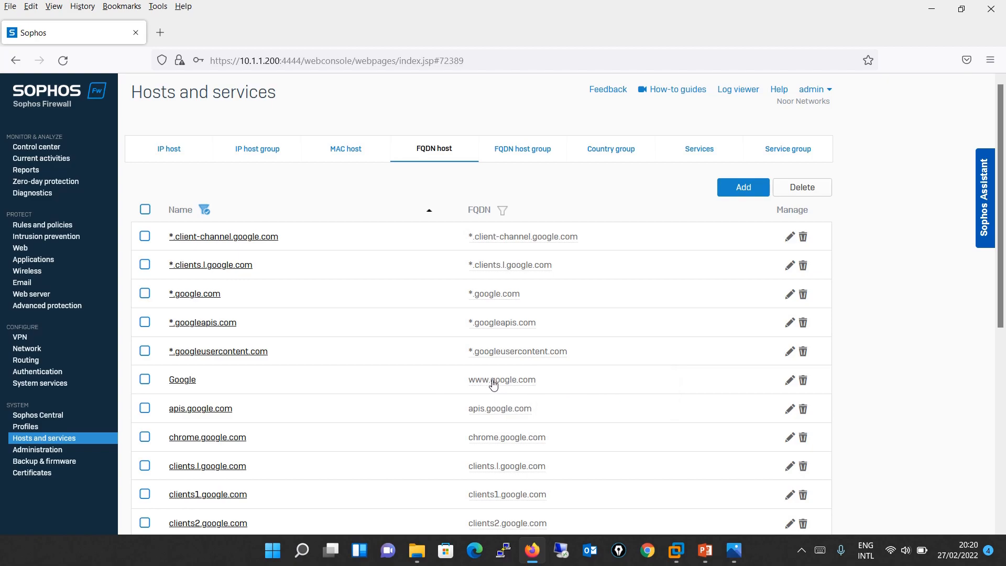
mouse_move(493, 383)
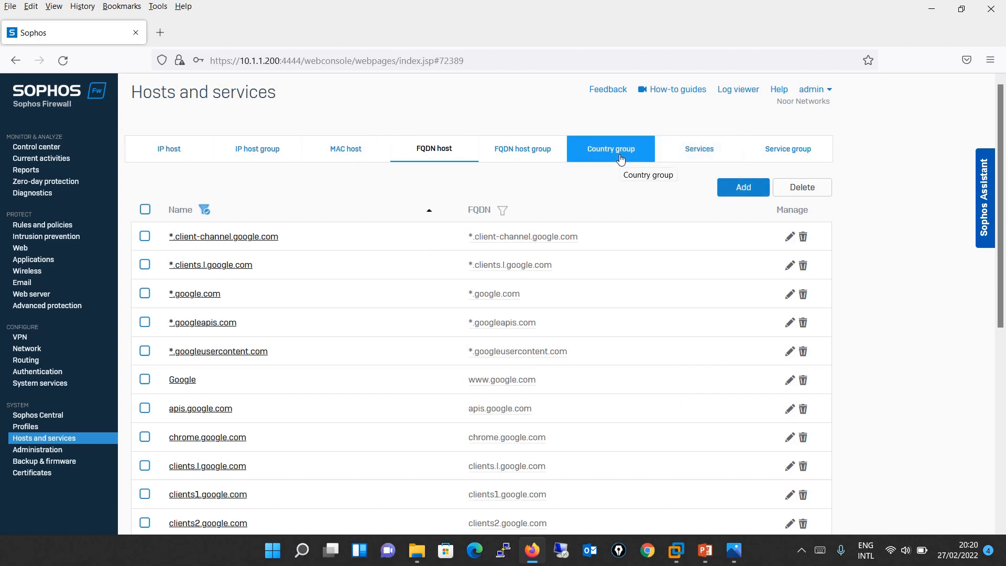
left_click(530, 153)
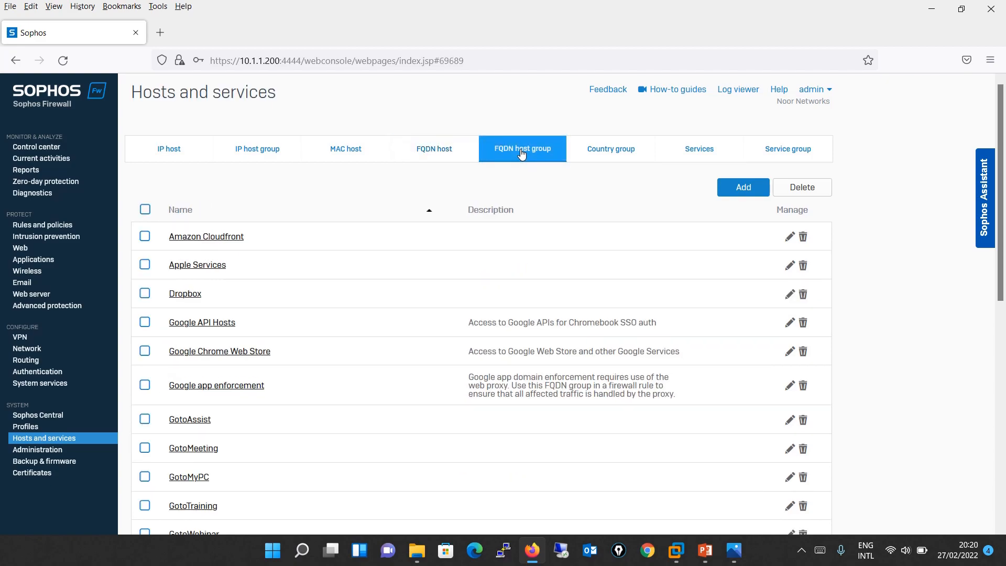
- Start group LAB-Group and tick *.clients.l.google.com, *.googleapis.com and *.content.force.com
left_click(742, 187)
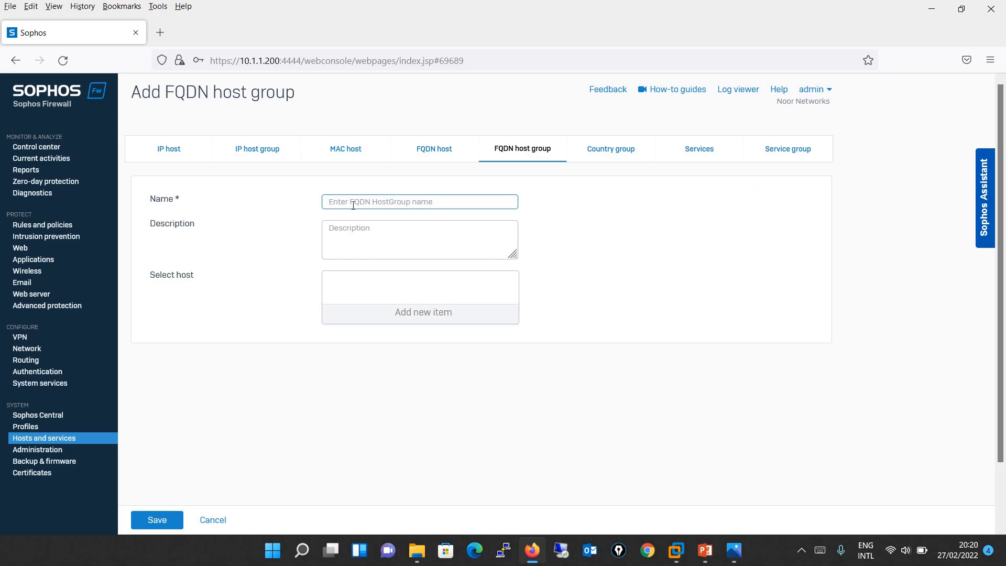
type("LAB-Group")
left_click(421, 314)
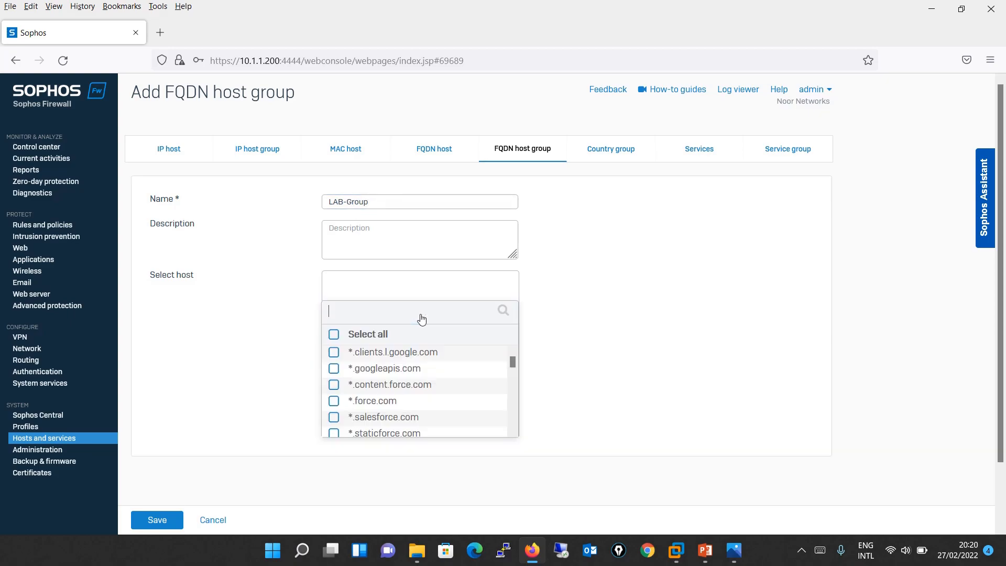
left_click(335, 353)
left_click(335, 370)
left_click(336, 386)
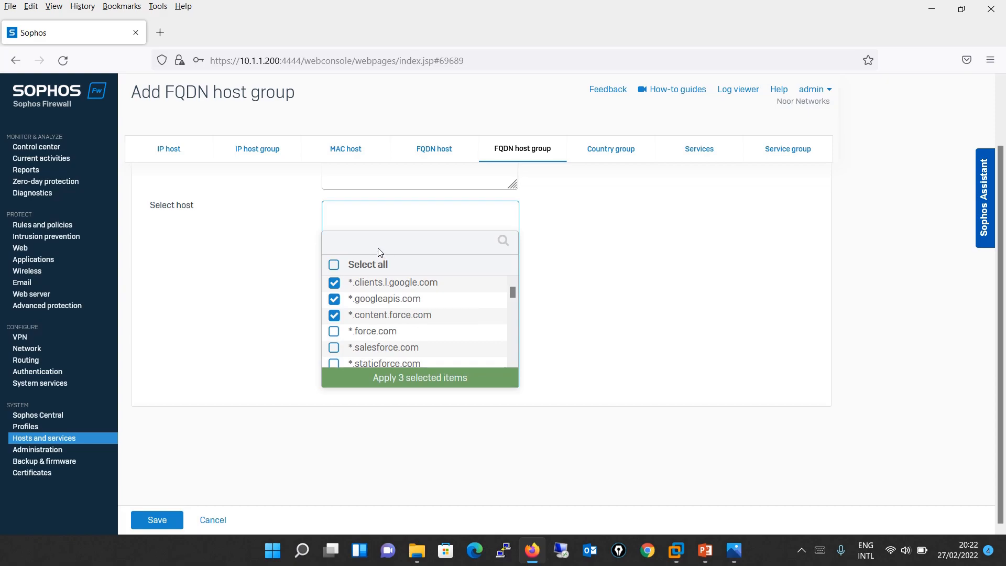
- Search for 'google', add the Google host, apply the four selections and save the group
left_click(343, 242)
type("google")
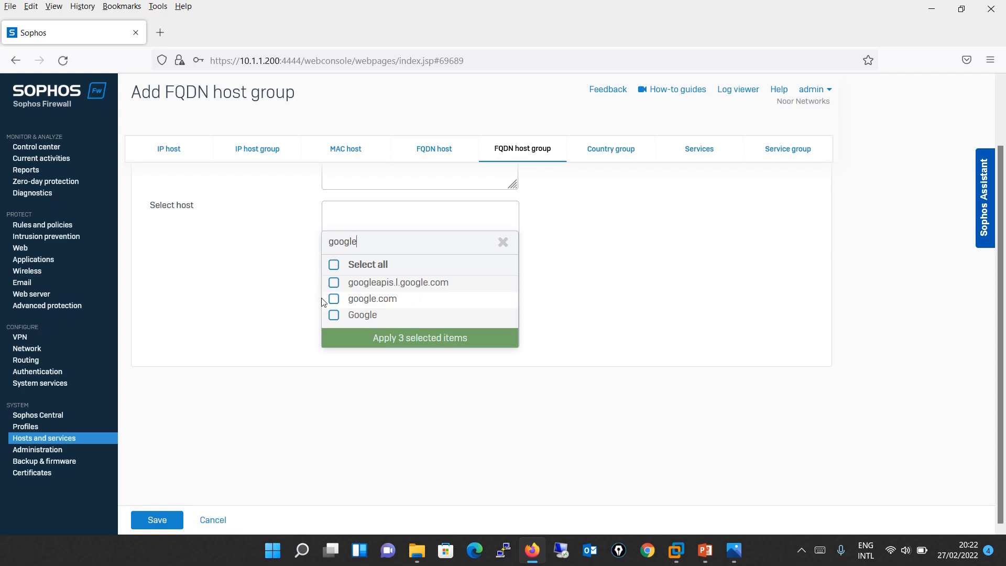
left_click(334, 315)
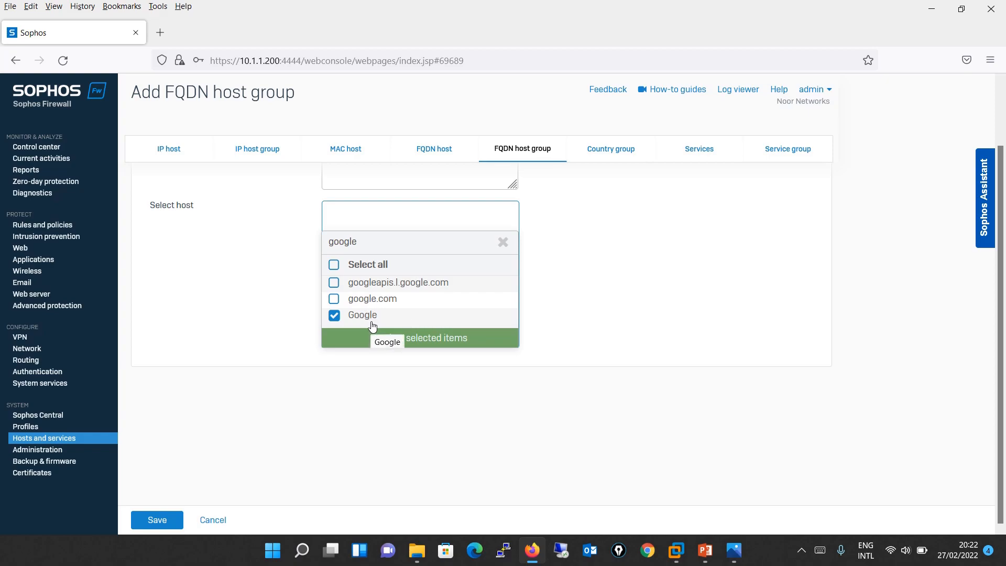
left_click(450, 339)
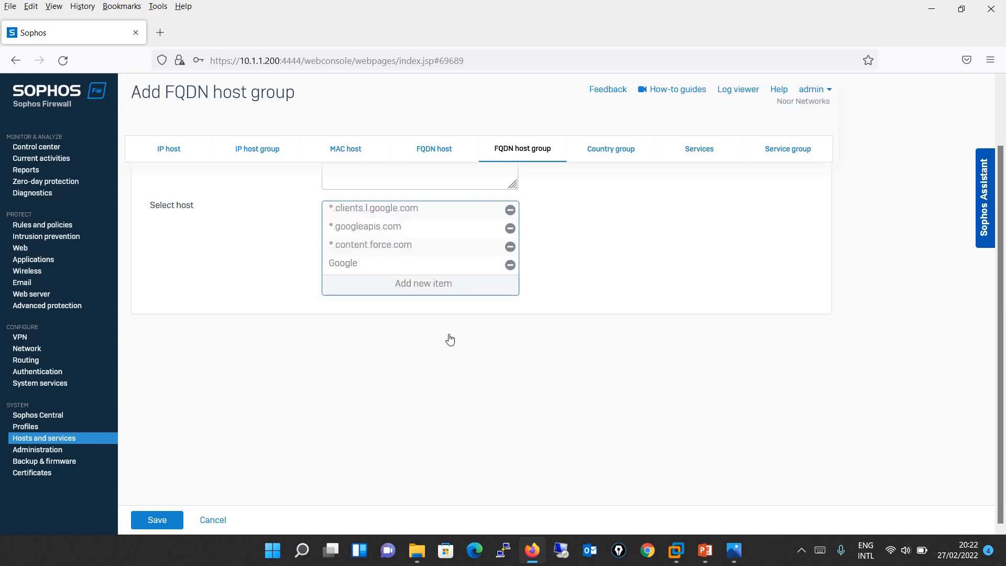
left_click(145, 522)
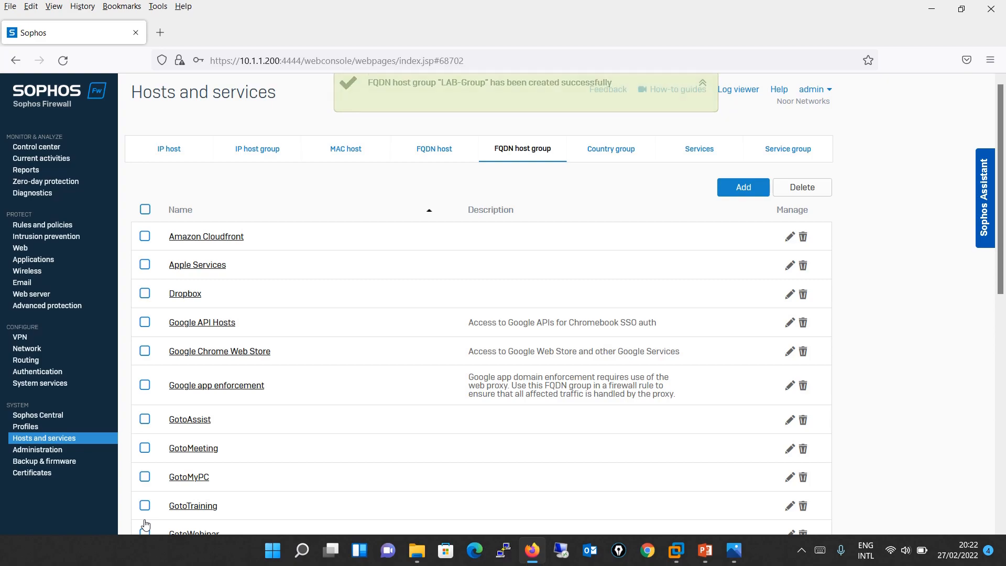
- Review the predefined country groups, then move to the Services list
left_click(617, 153)
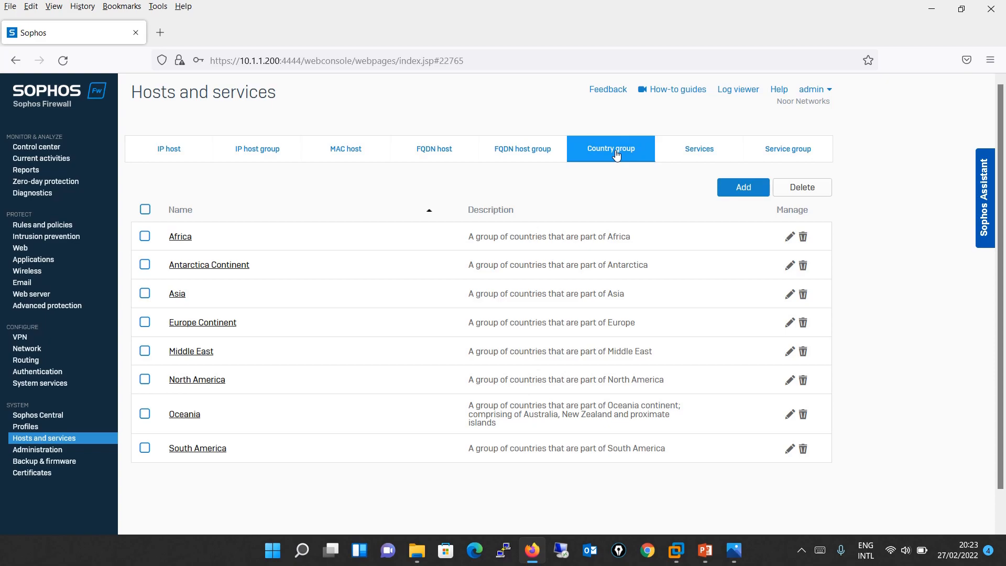
left_click(702, 148)
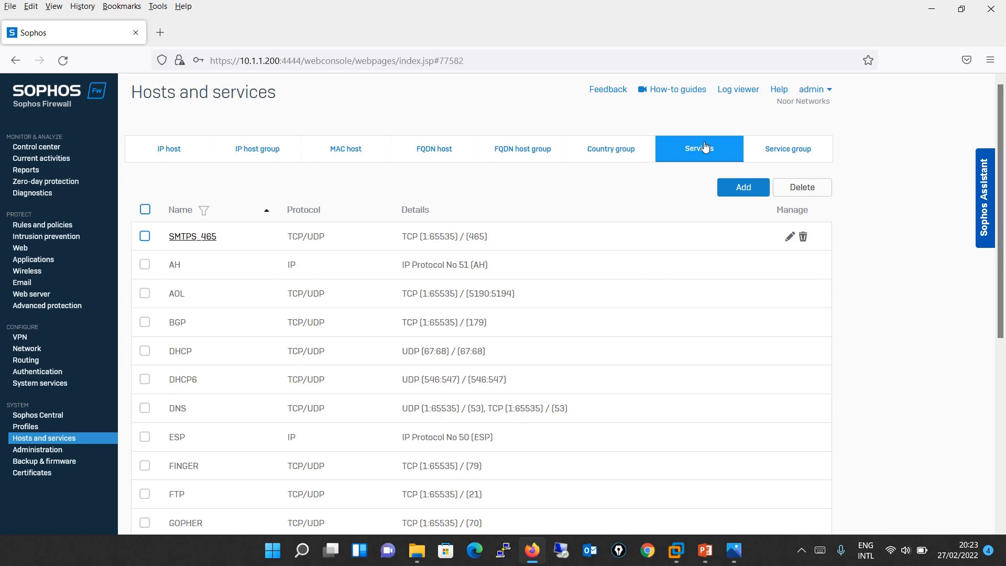
left_click_drag(1002, 257, 983, 363)
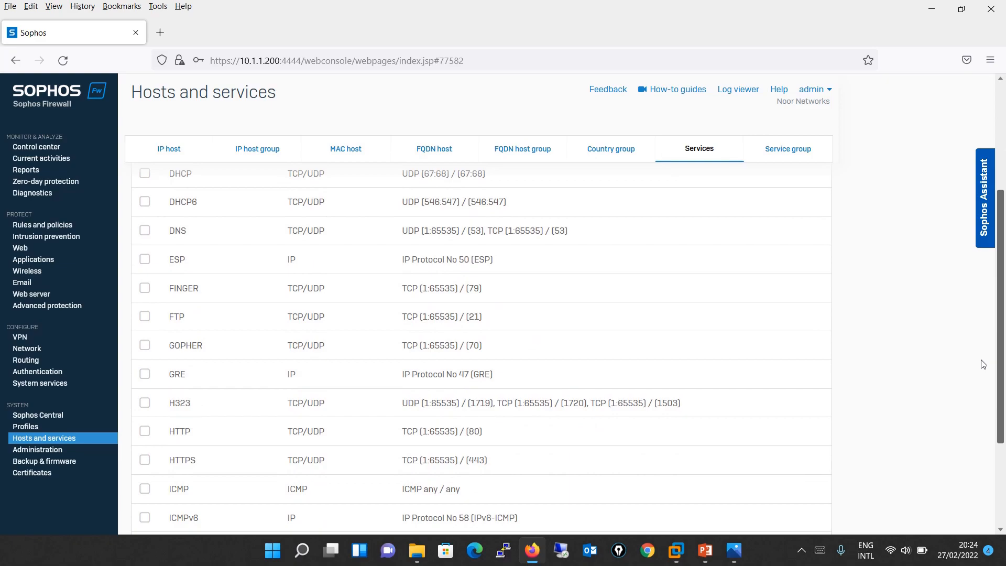
left_click_drag(983, 363, 980, 353)
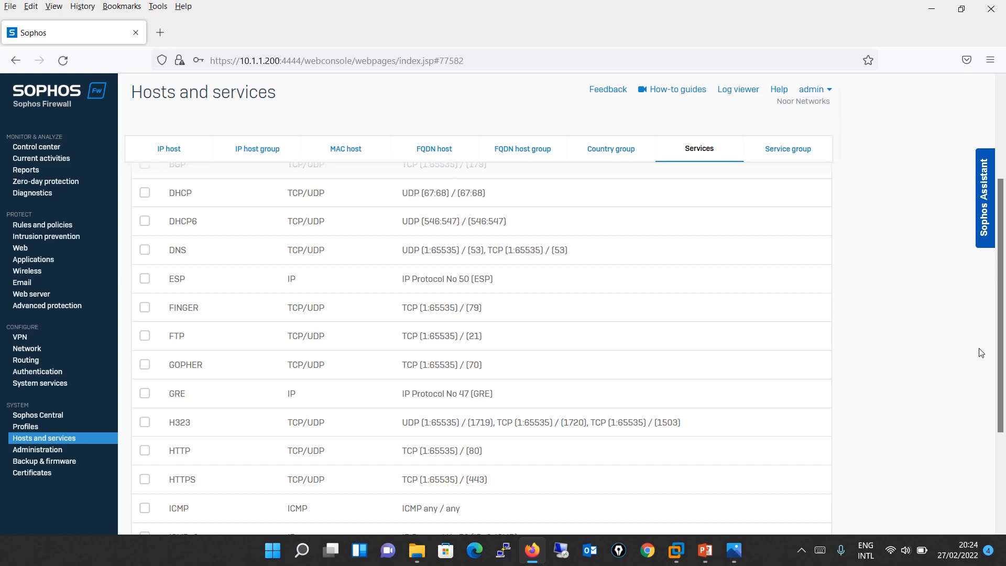
left_click_drag(1001, 345, 978, 126)
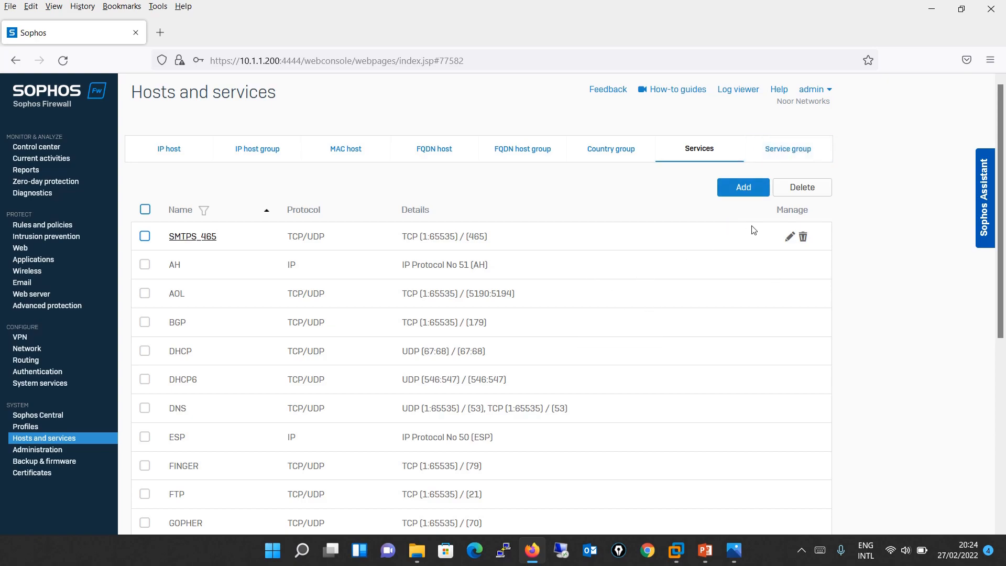
- Save service Service-Port-8443 with a TCP row and a UDP row, both destination port 8443
left_click(759, 193)
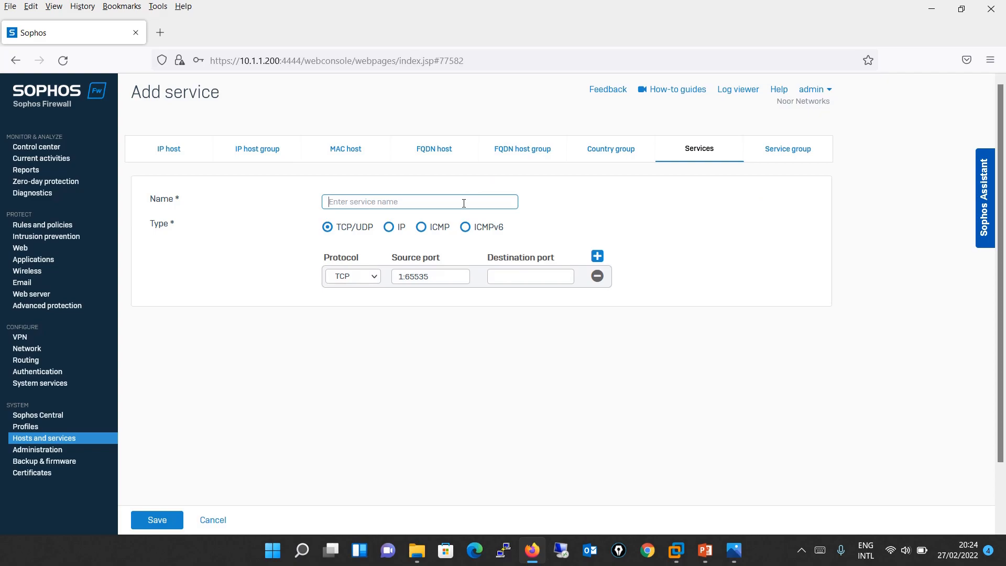
type("Por")
type("Service")
type("-")
type("8443")
left_click(521, 278)
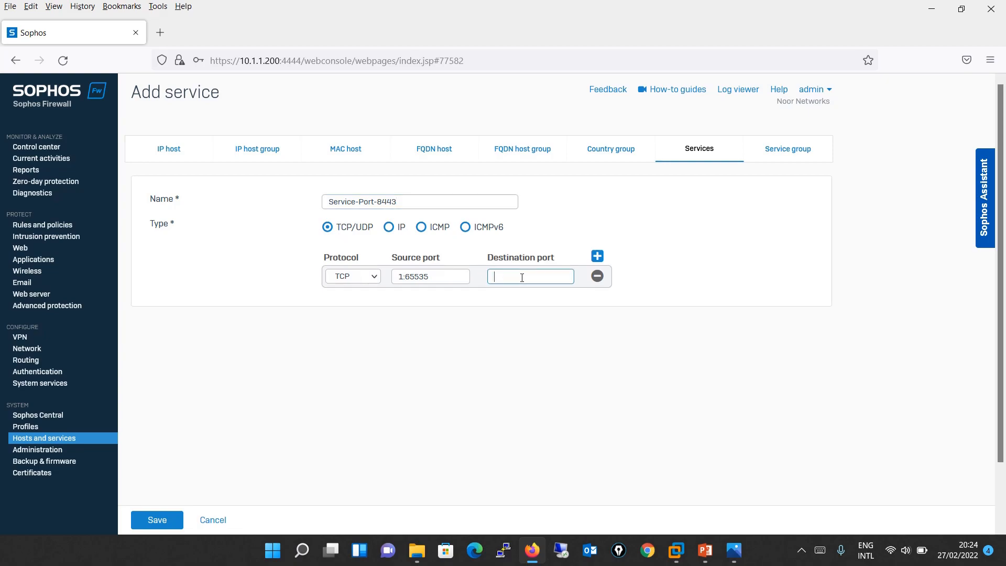
type("8443")
left_click(598, 255)
left_click(374, 295)
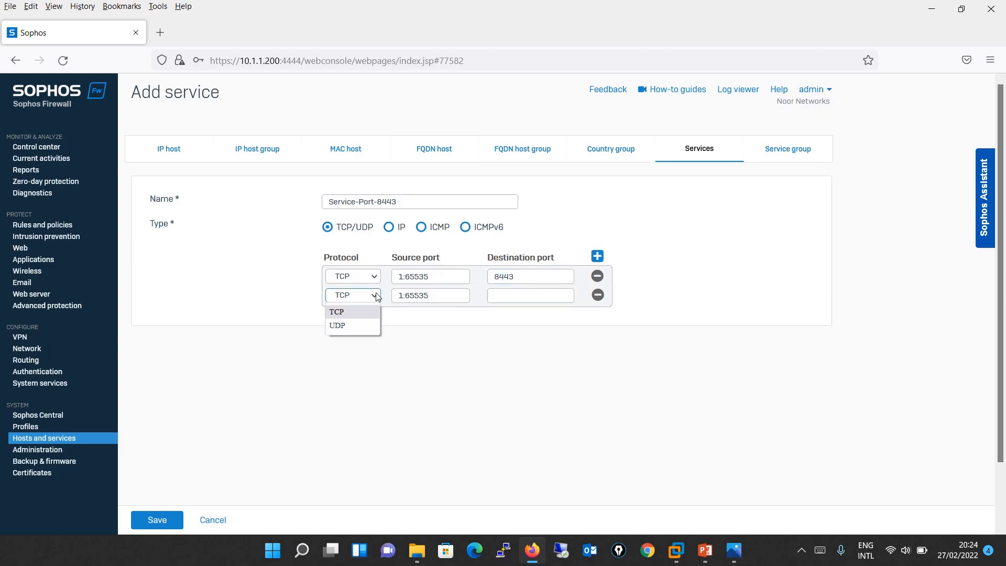
left_click(356, 326)
left_click(514, 297)
type("8443")
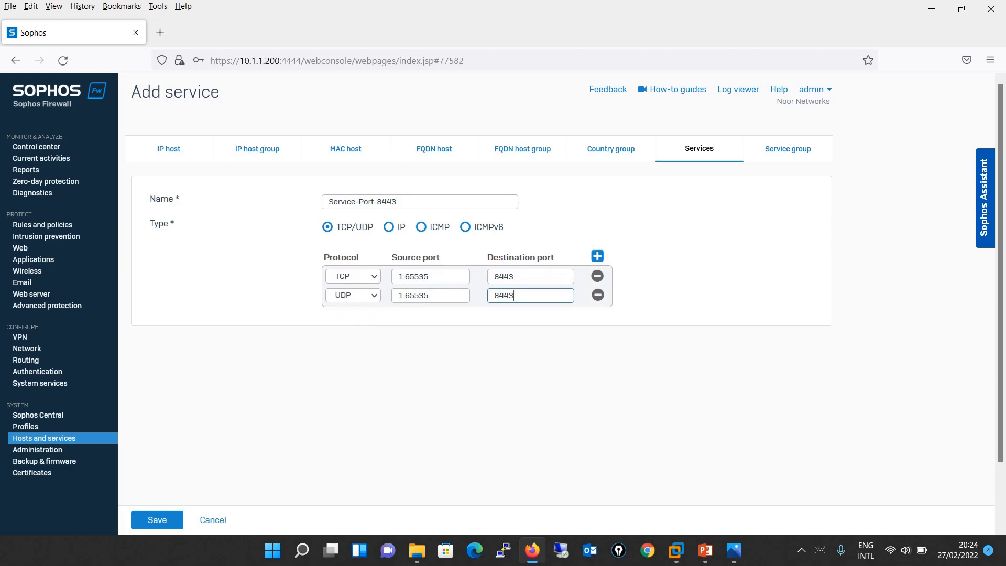
left_click(135, 527)
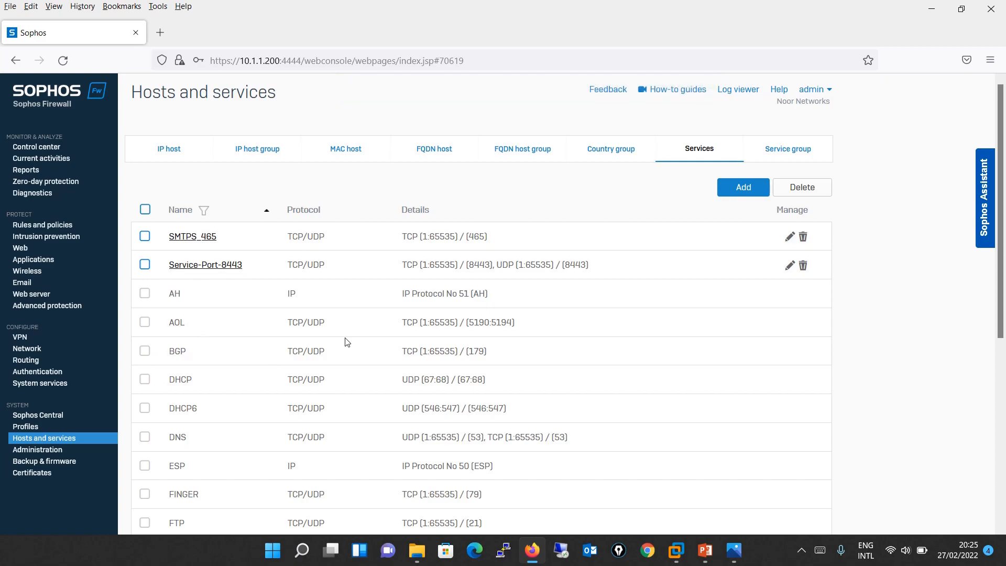
- Glance at SMTPS_465, then return to the Services tab and open a blank Add service form
left_click(197, 237)
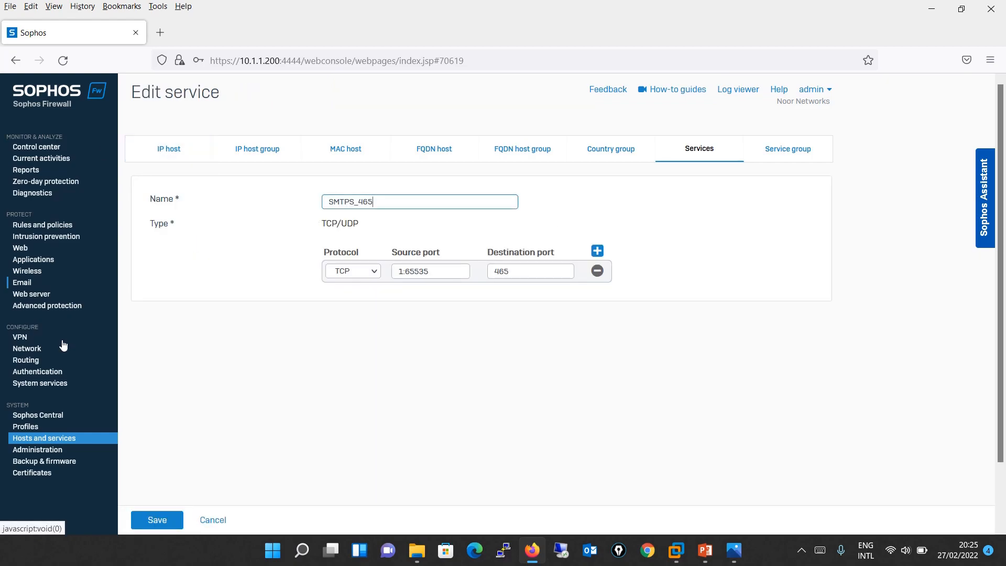
left_click(87, 439)
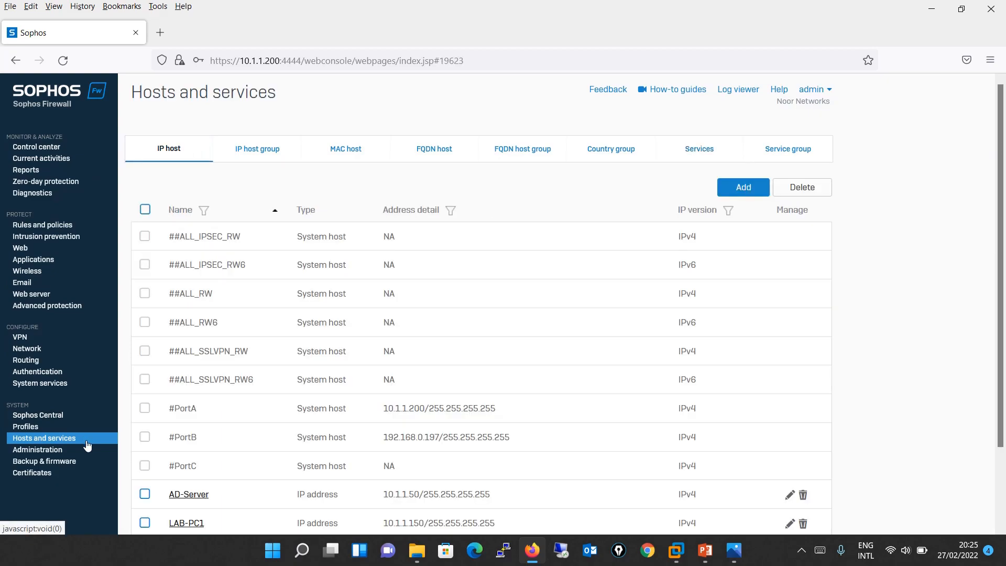
left_click(760, 191)
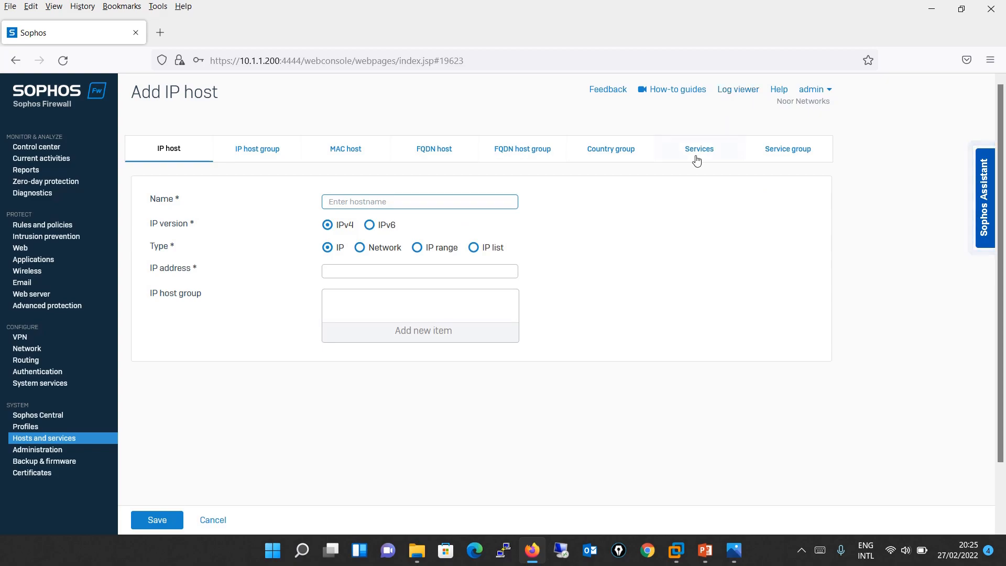
left_click(695, 159)
left_click(744, 189)
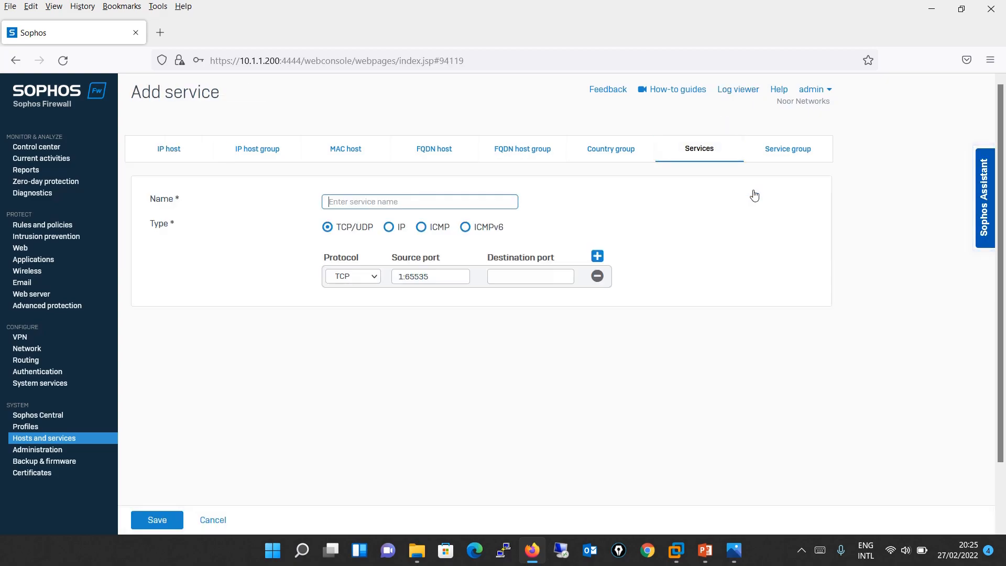
- Save TCP service Service-Port-7001 with destination port 7001, then reopen it to verify and cancel
type("Ser")
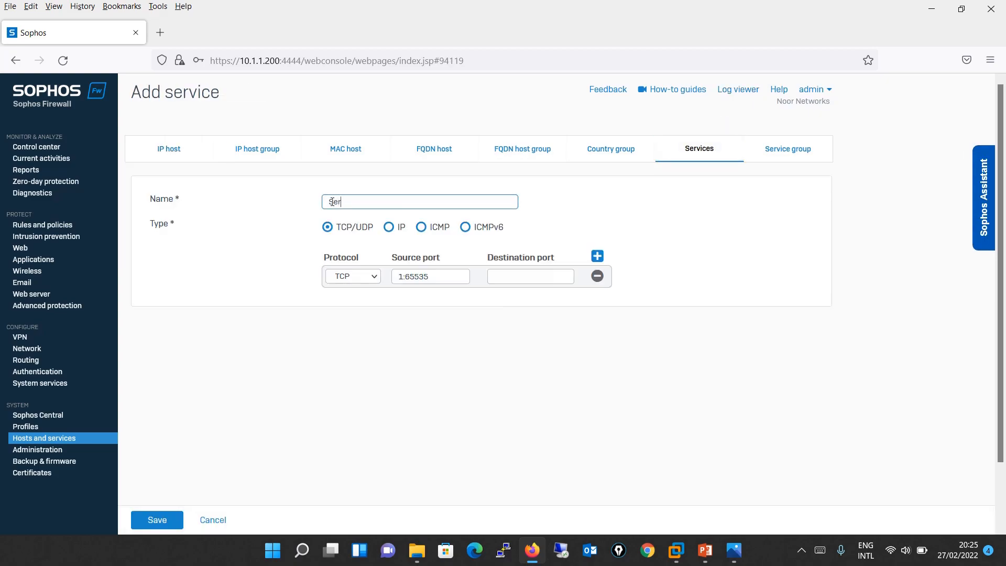
type("vice-Port-7001")
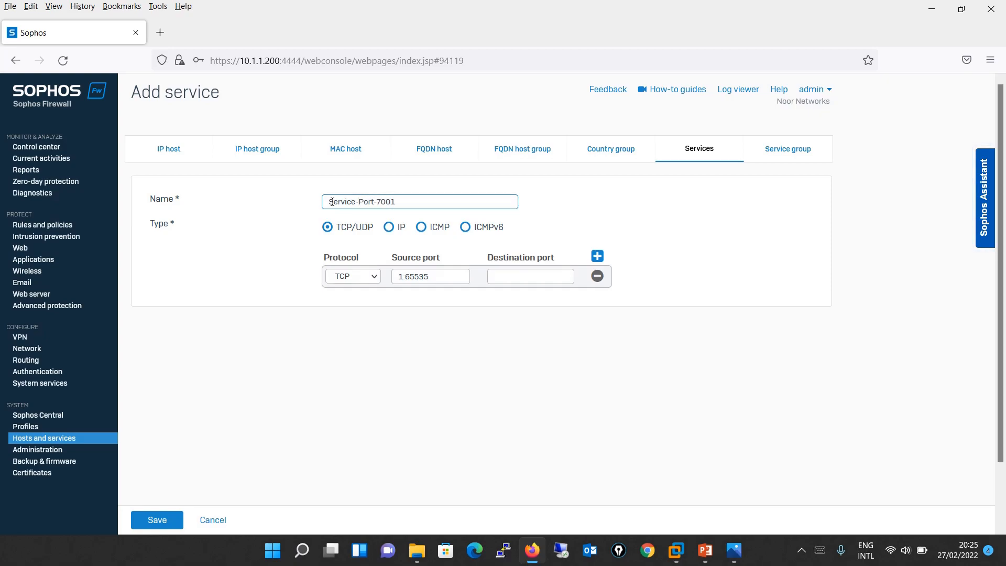
left_click(503, 276)
type("7001")
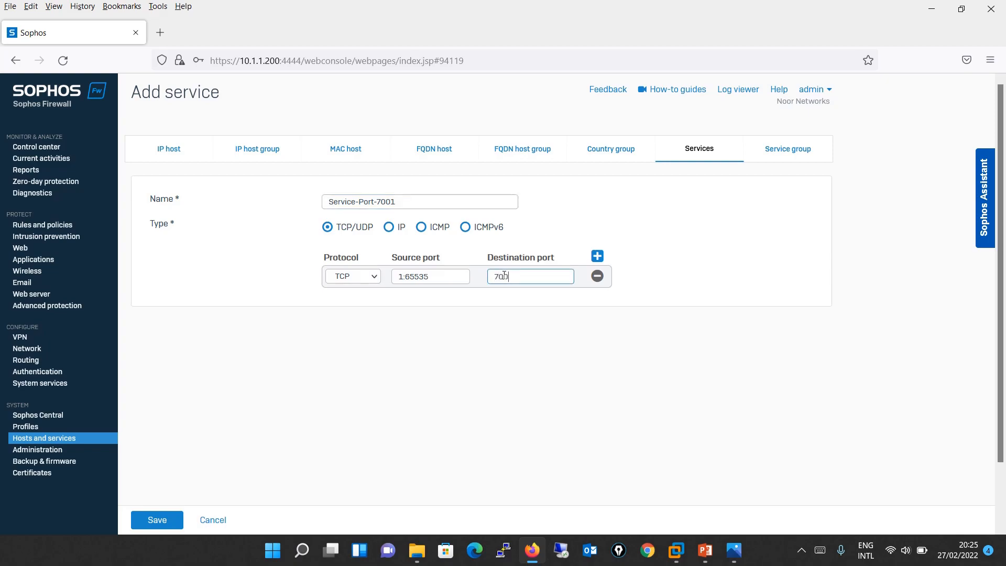
left_click(135, 520)
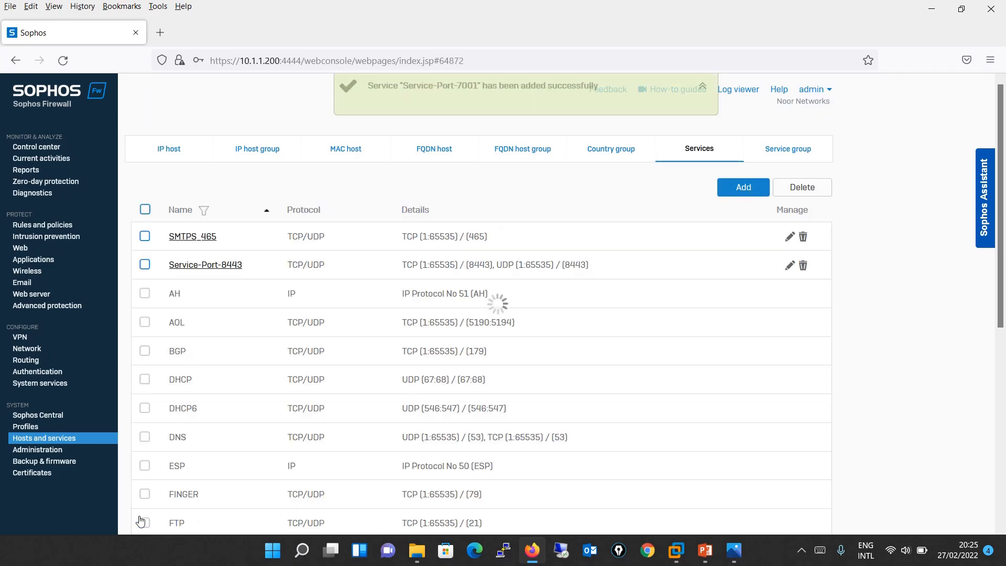
left_click(197, 272)
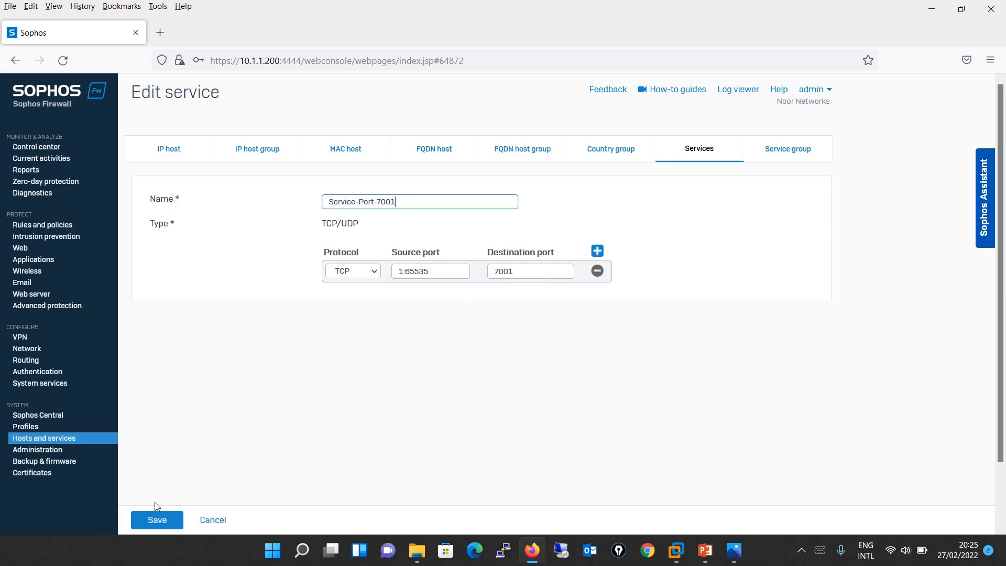
left_click(214, 521)
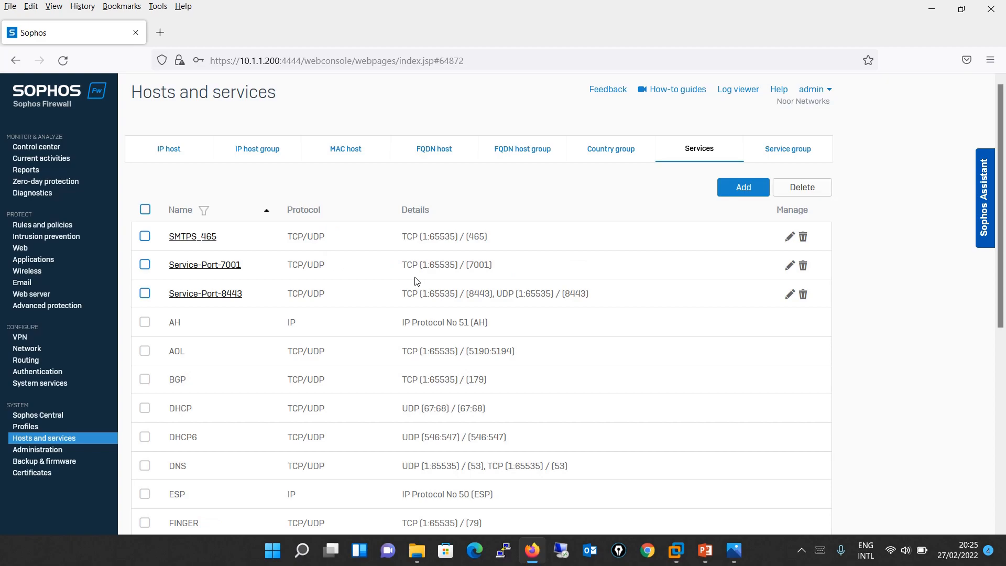
- Review and refresh the service group list, then go to the Network interfaces settings
left_click(786, 149)
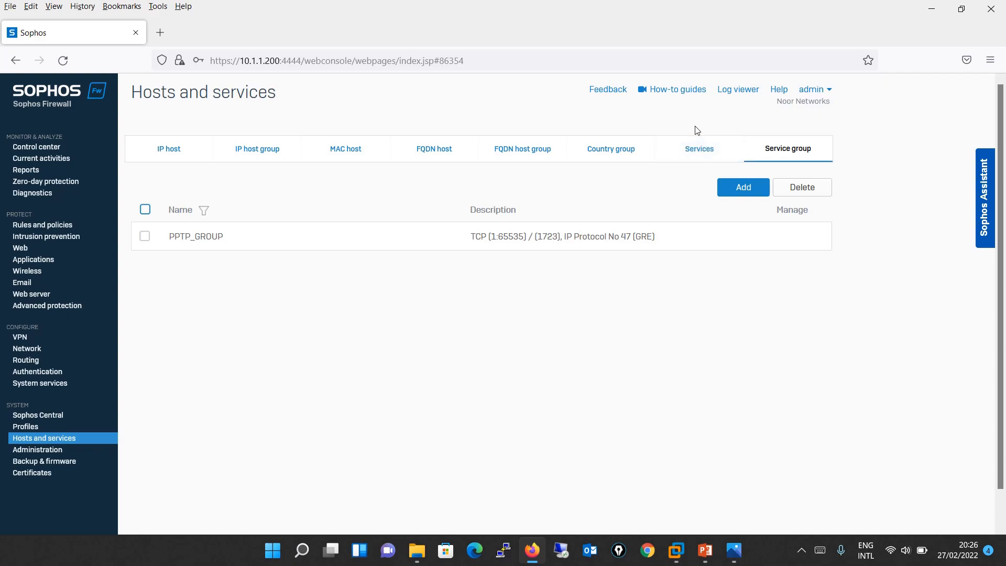
left_click(793, 152)
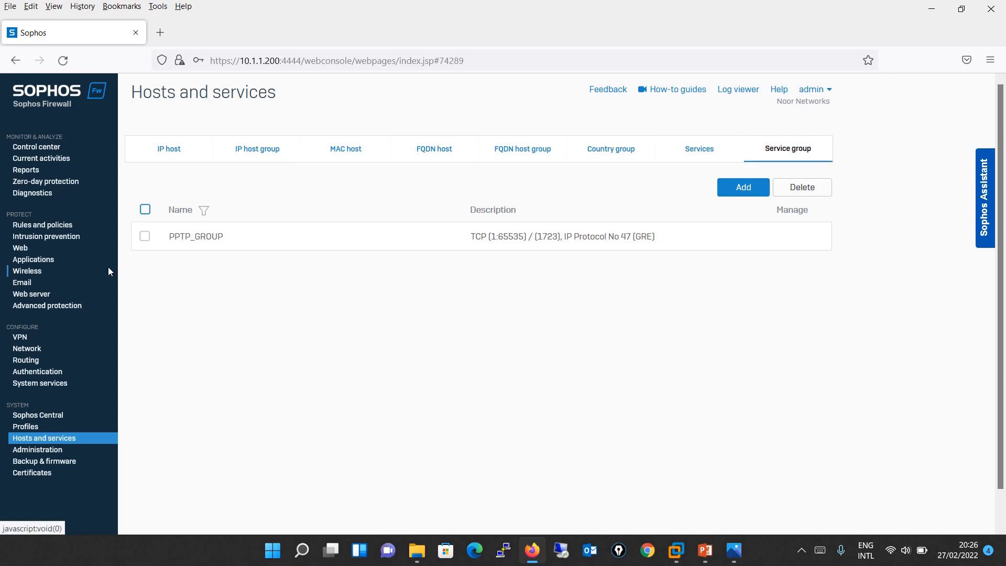
left_click(33, 349)
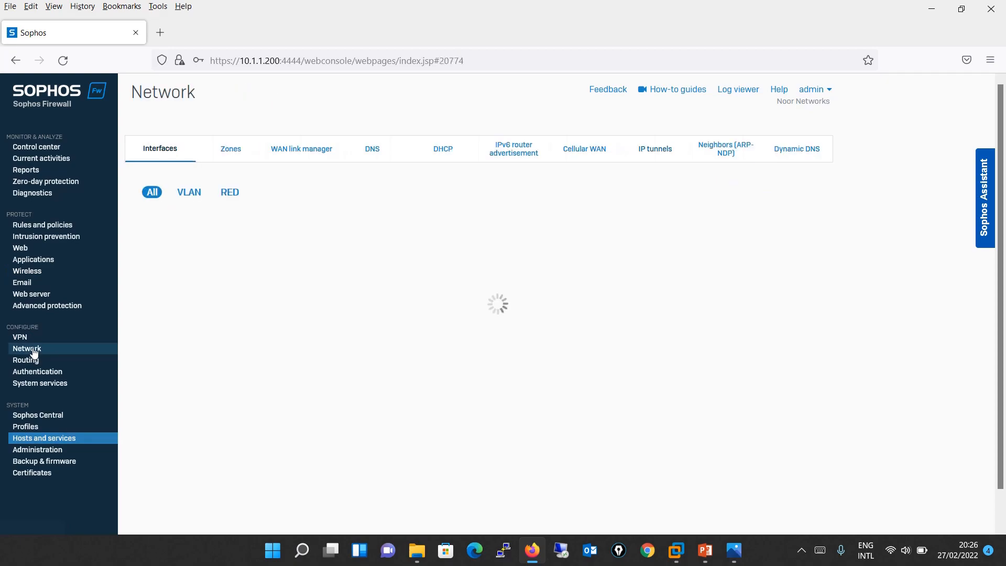
left_click(164, 150)
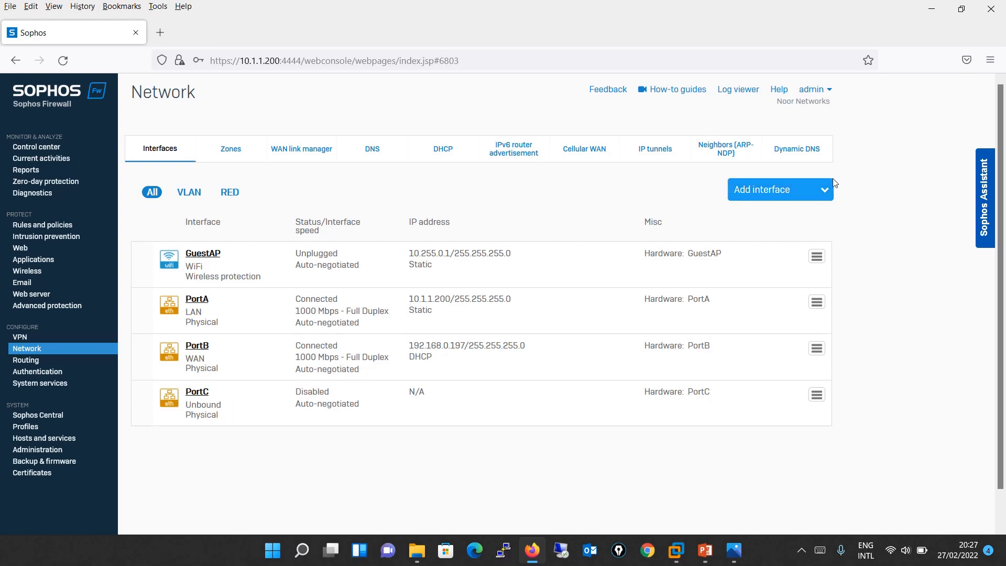
left_click(828, 193)
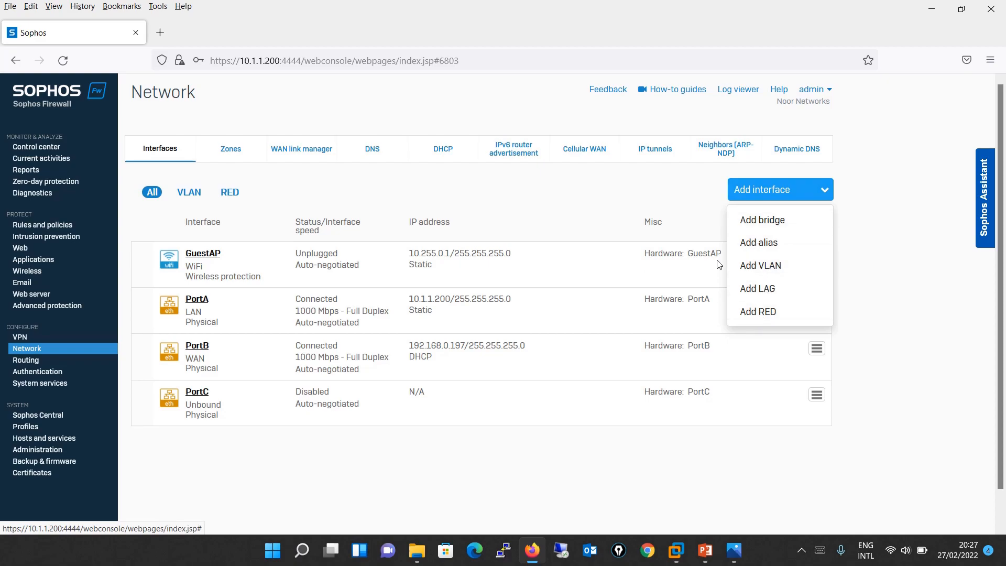
left_click(654, 200)
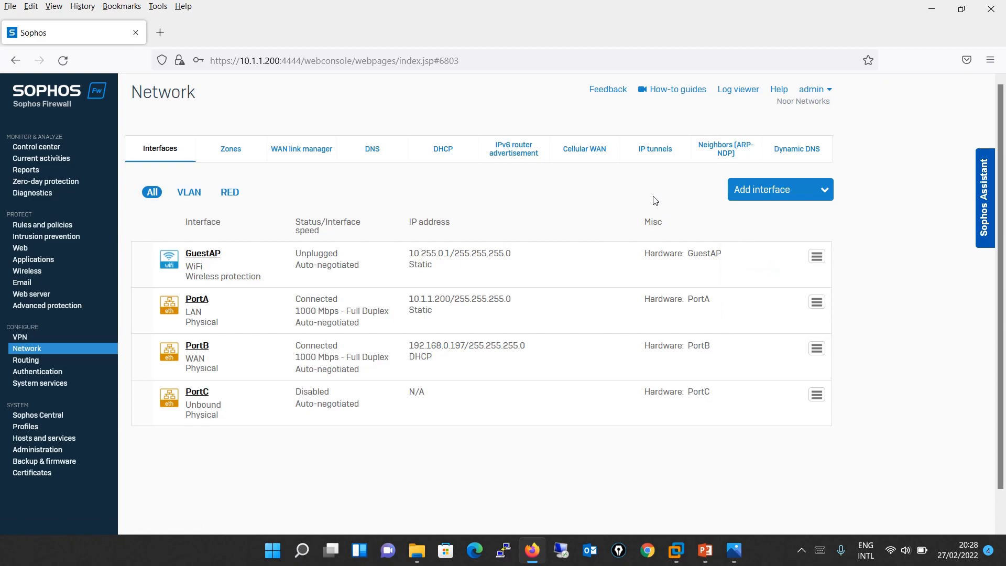
left_click(198, 301)
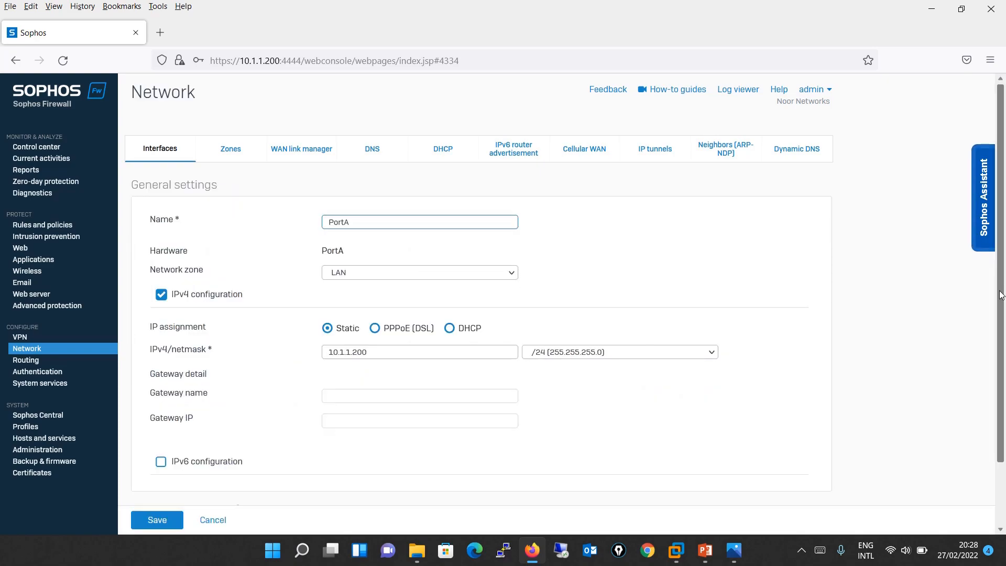
left_click_drag(1000, 295, 995, 394)
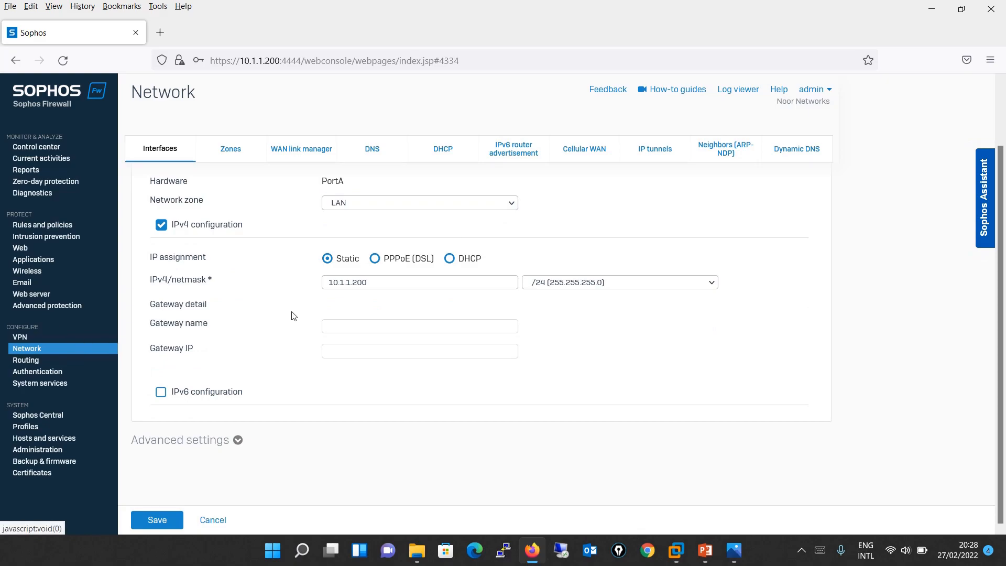
left_click(466, 209)
left_click(466, 209)
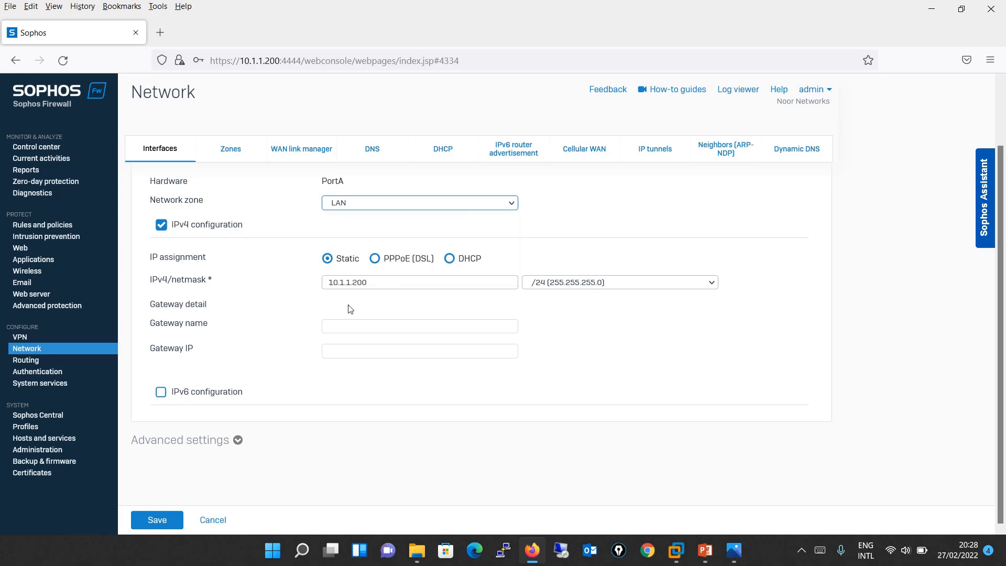
left_click(82, 350)
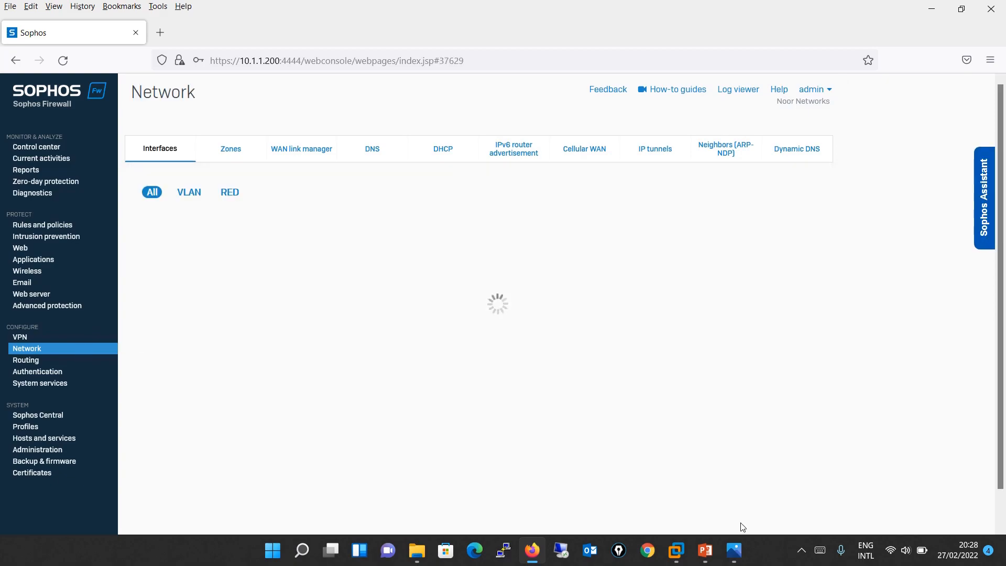
left_click(738, 557)
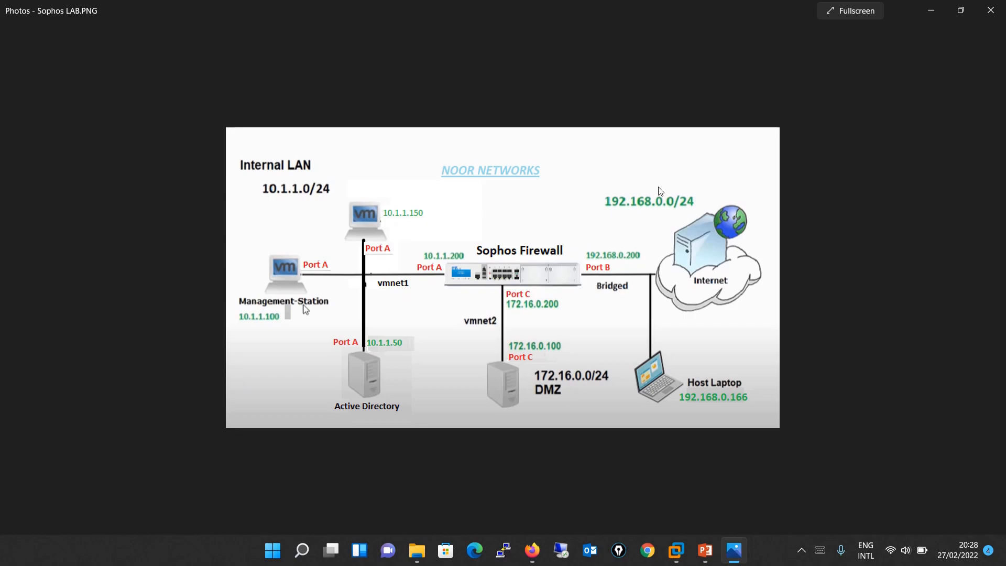
- Minimize the Sophos LAB diagram and open PortB's interface settings
left_click(931, 11)
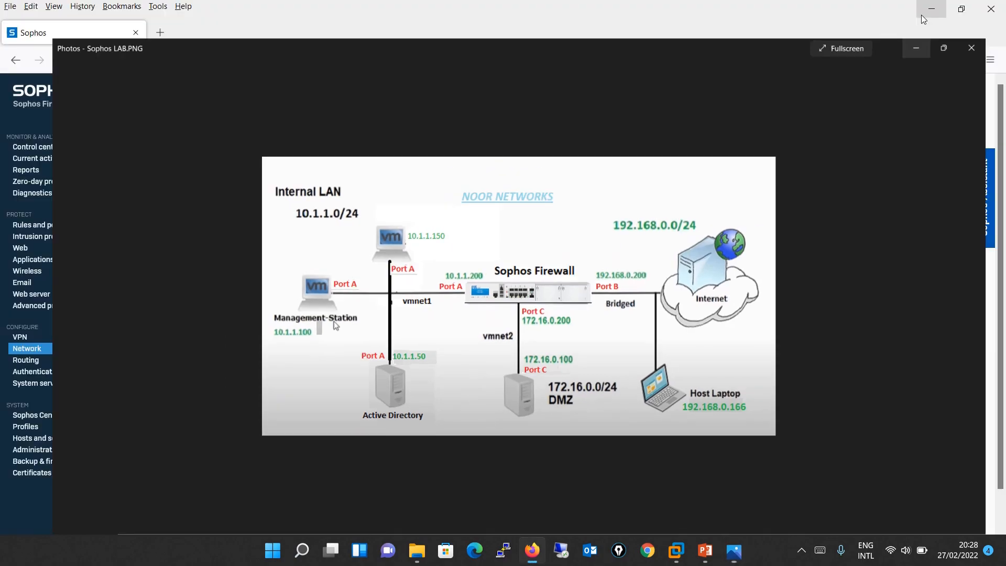
left_click(204, 349)
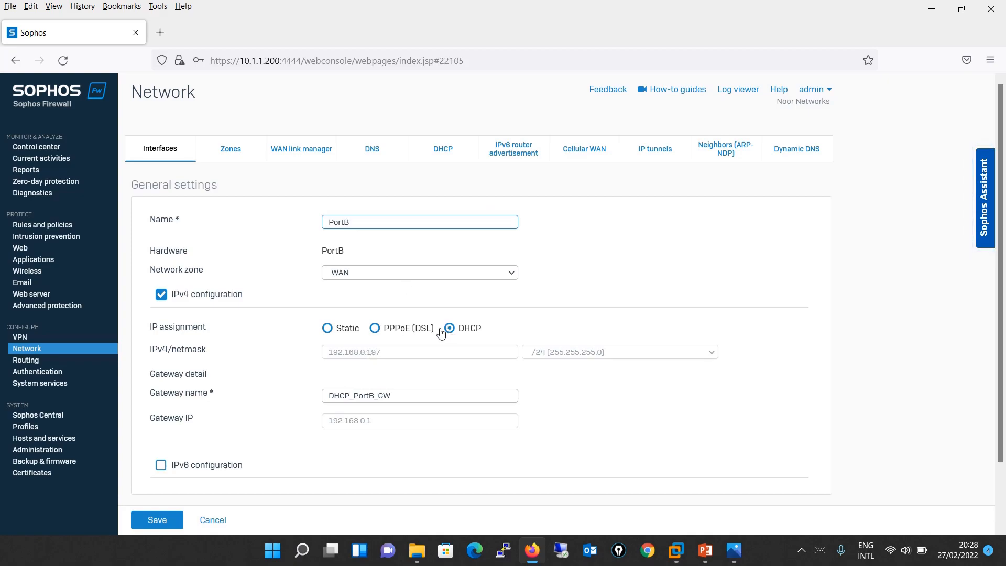
- Switch PortB to static IP 192.168.0.200 and name its gateway LAB-GW
left_click(327, 328)
left_click_drag(368, 352, 456, 353)
type("200")
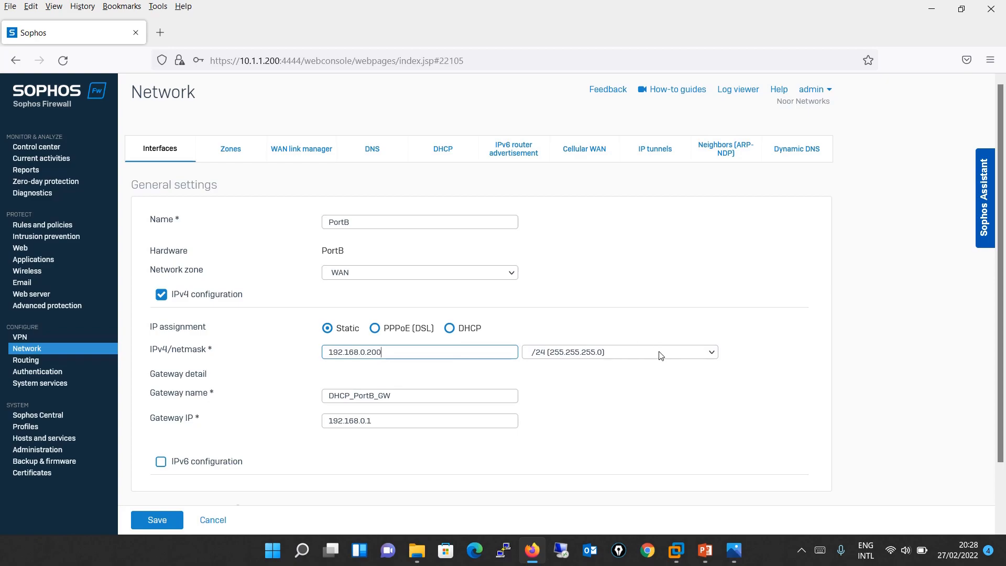
left_click_drag(411, 394, 266, 385)
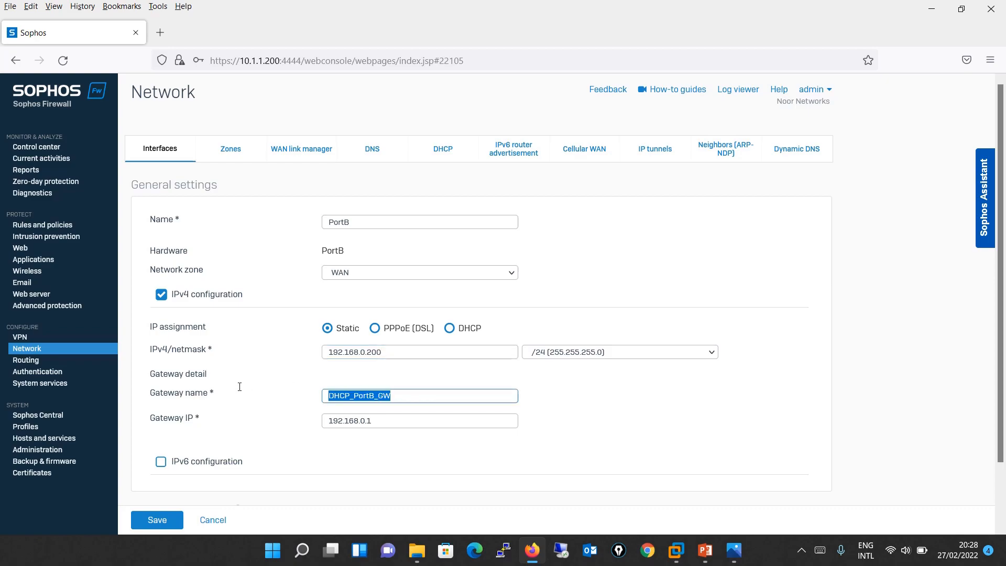
type("L")
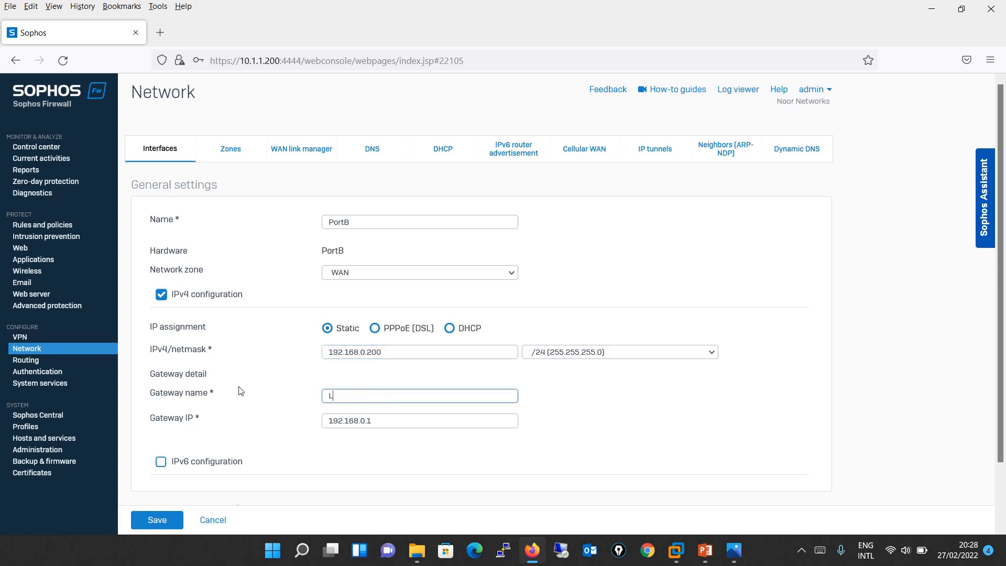
type("AB-GW")
left_click(385, 420)
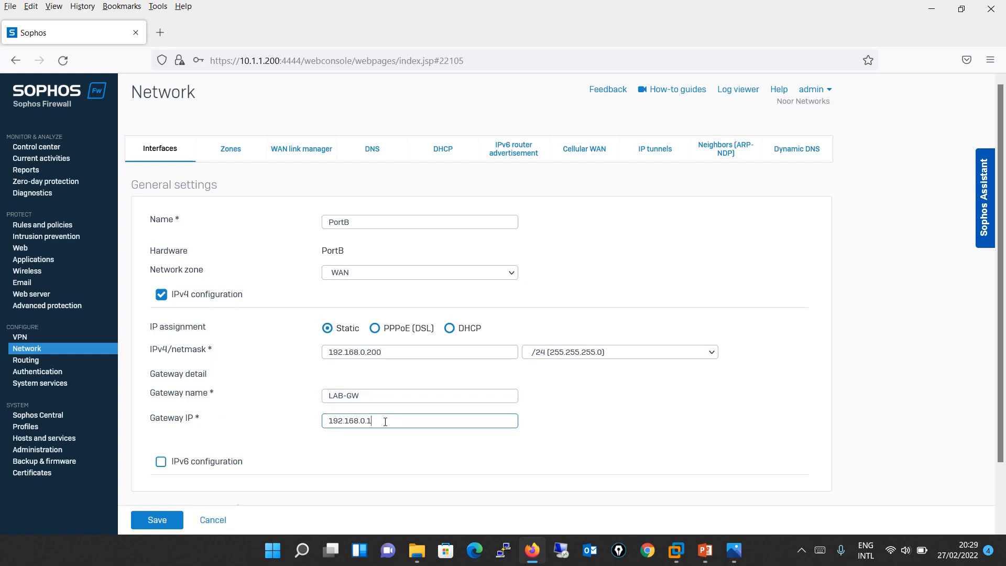
- Save the PortB settings and confirm the interface update
left_click_drag(1000, 249, 1001, 317)
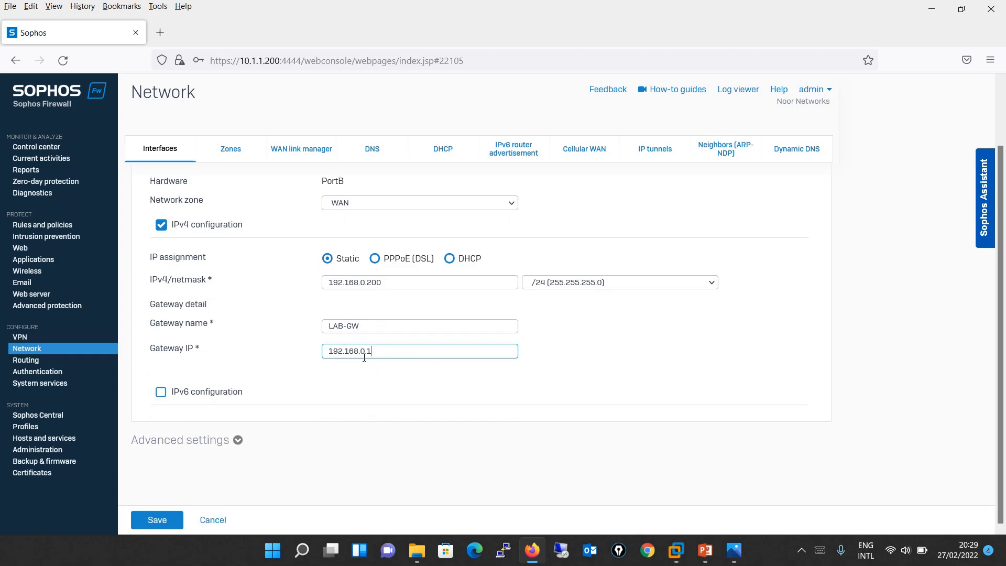
left_click(145, 521)
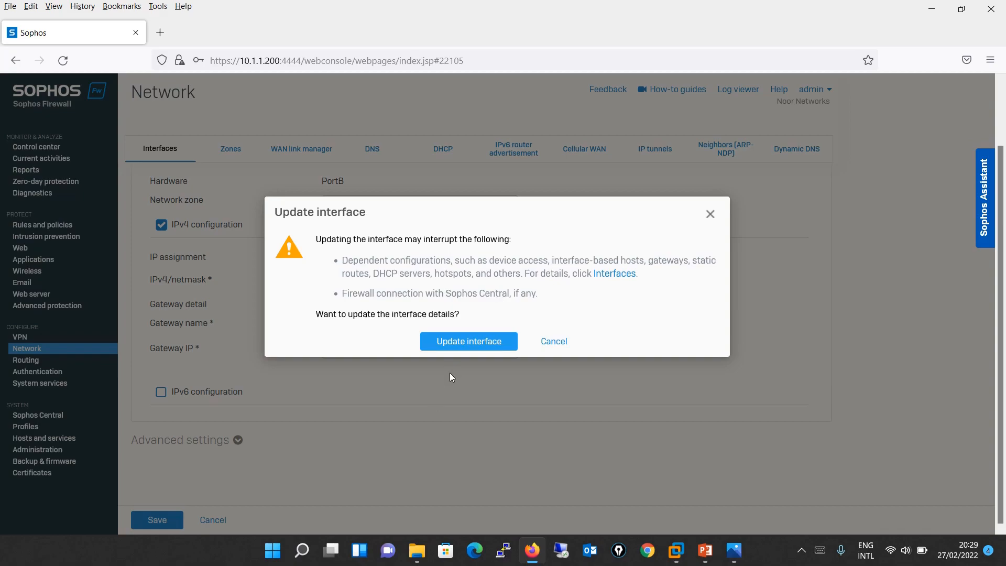
left_click(451, 342)
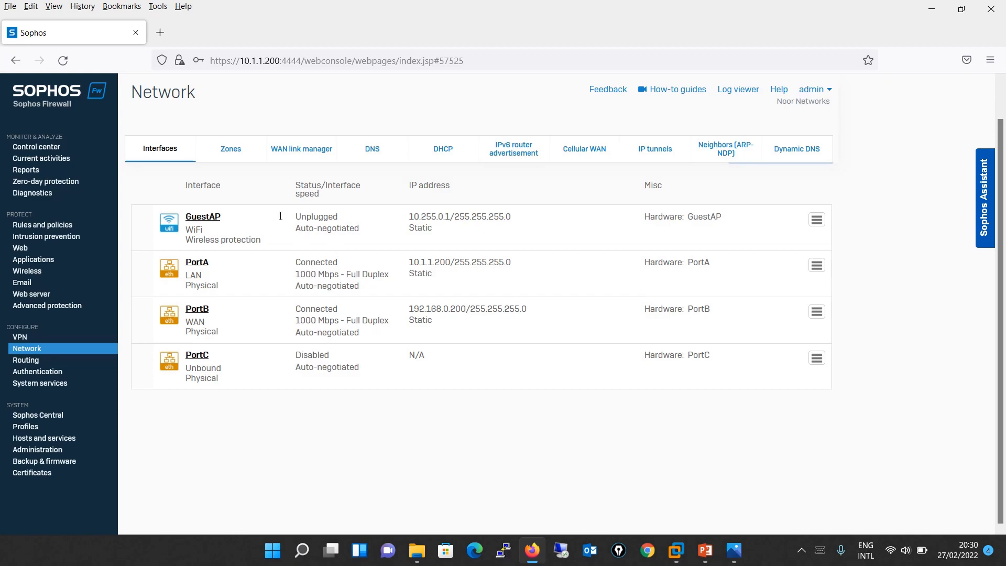
- Show the Zones list with LAN, WAN, DMZ, VPN and WiFi zones
left_click(231, 150)
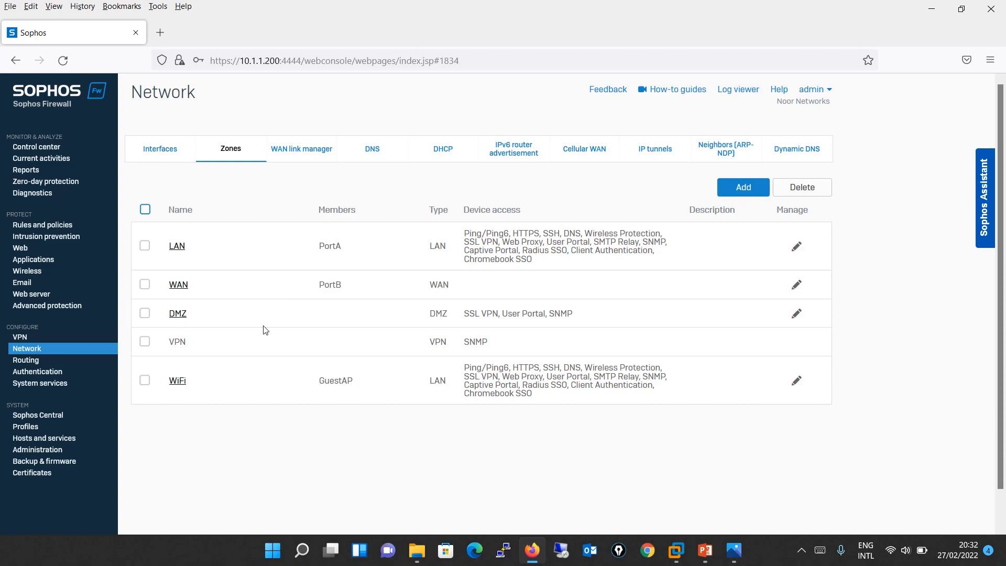
- Create a LAN-type zone named LAN2 allowing HTTPS, SSH and DNS, then open the LAN zone
left_click(762, 191)
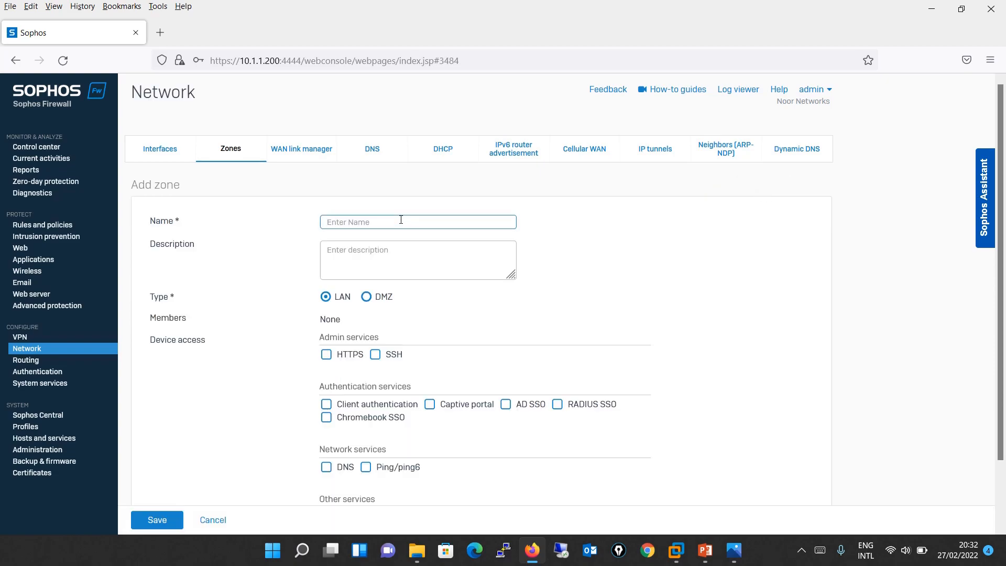
type("LAN")
type("2")
left_click(390, 260)
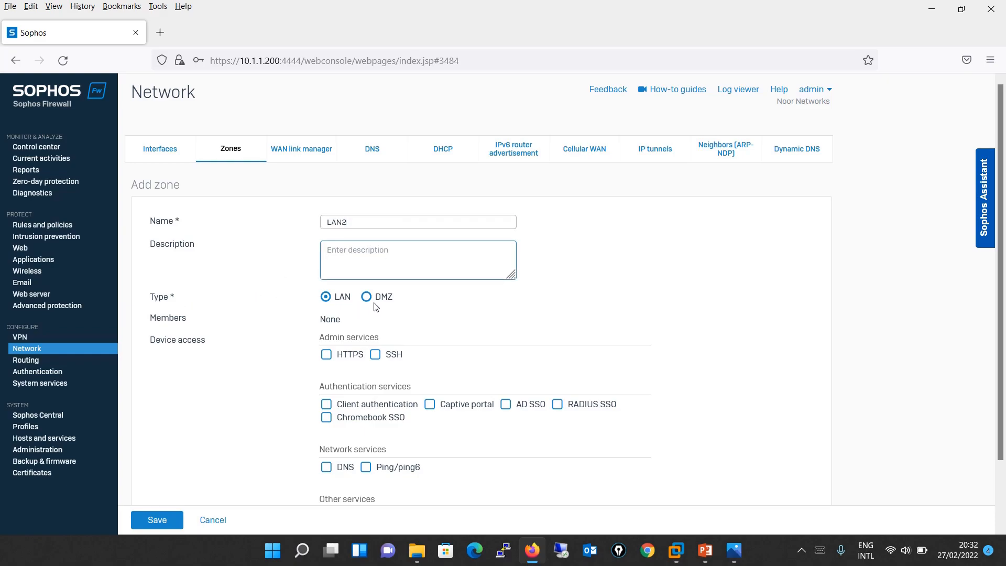
left_click(327, 357)
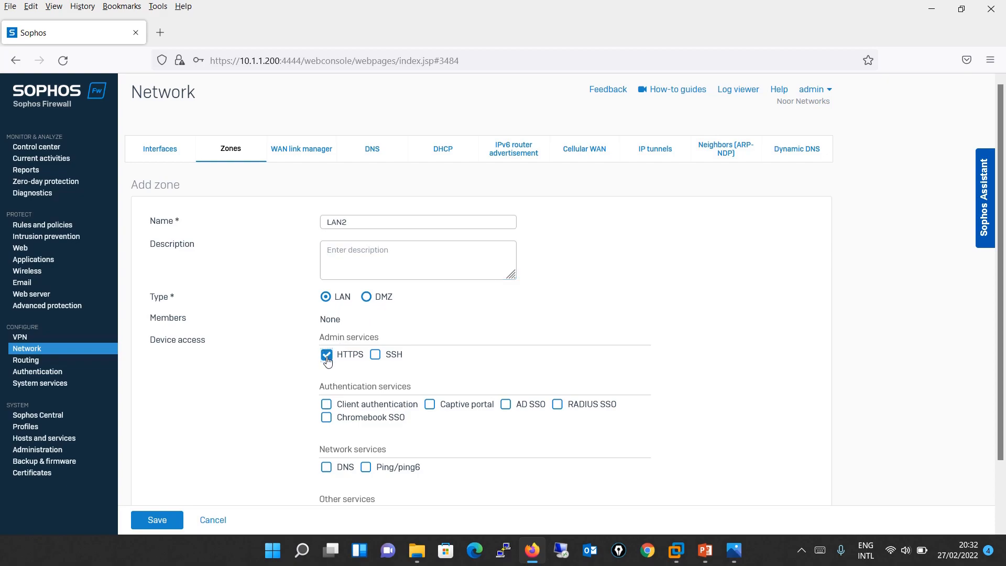
left_click(376, 356)
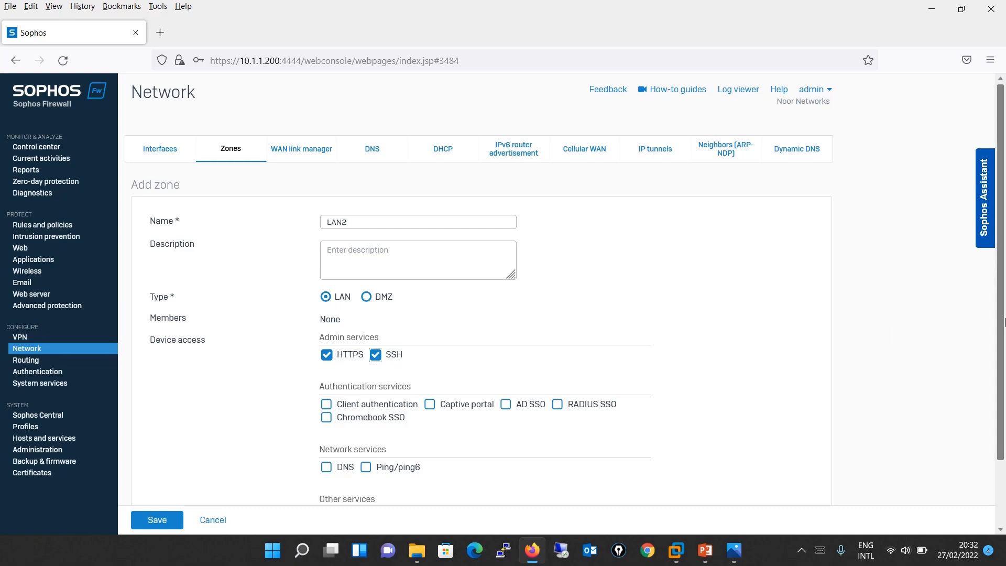
left_click_drag(1001, 326, 994, 441)
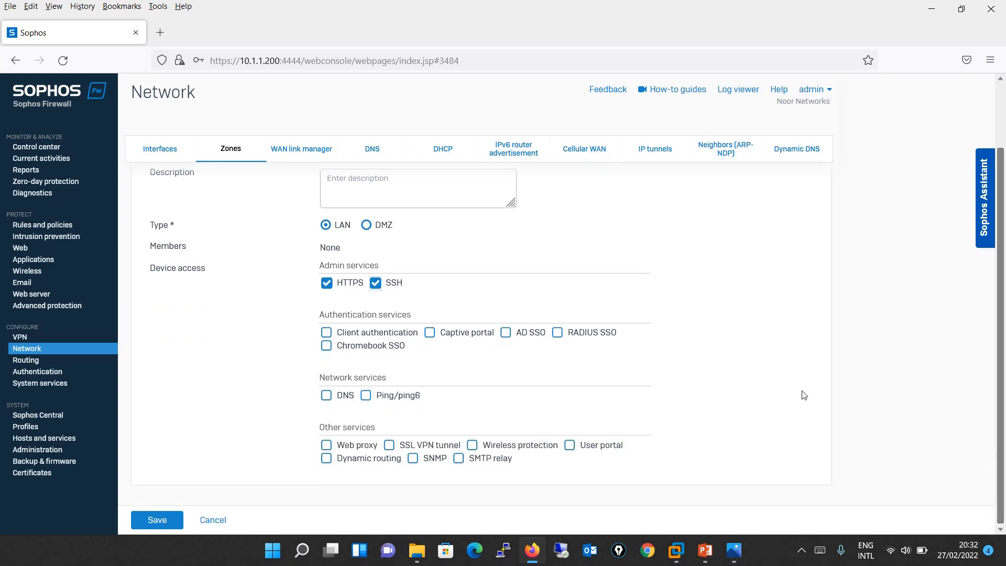
left_click(322, 398)
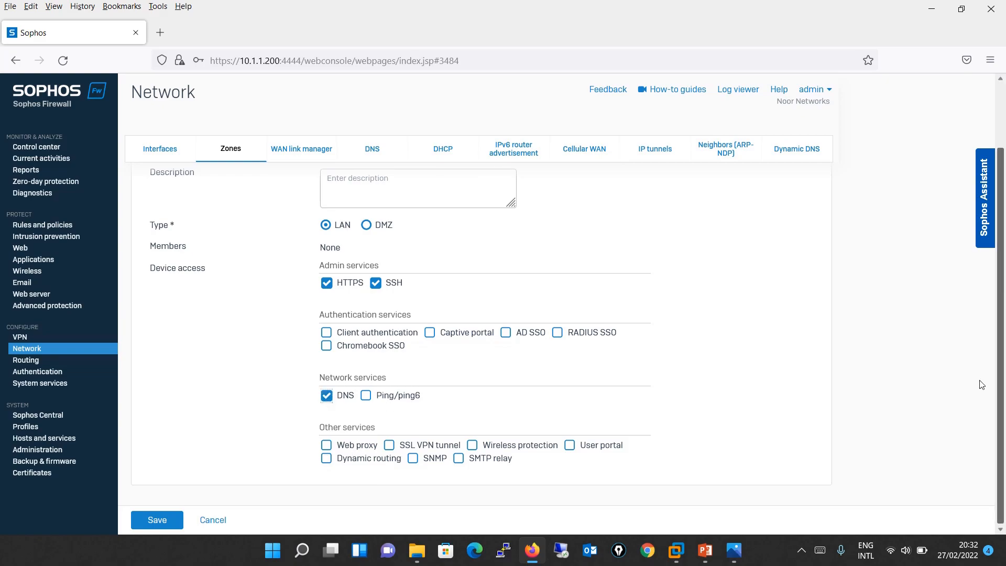
left_click(144, 519)
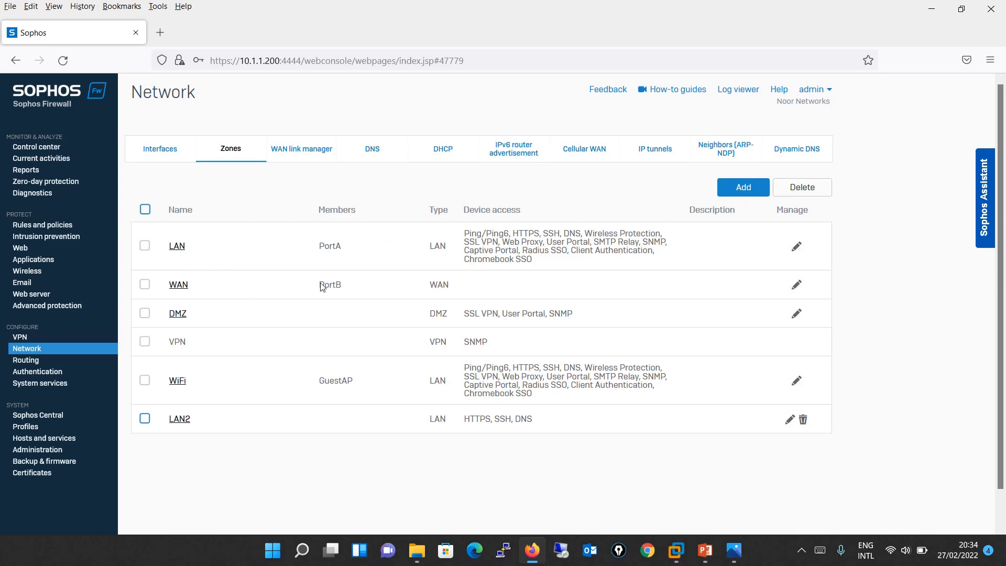
left_click(173, 246)
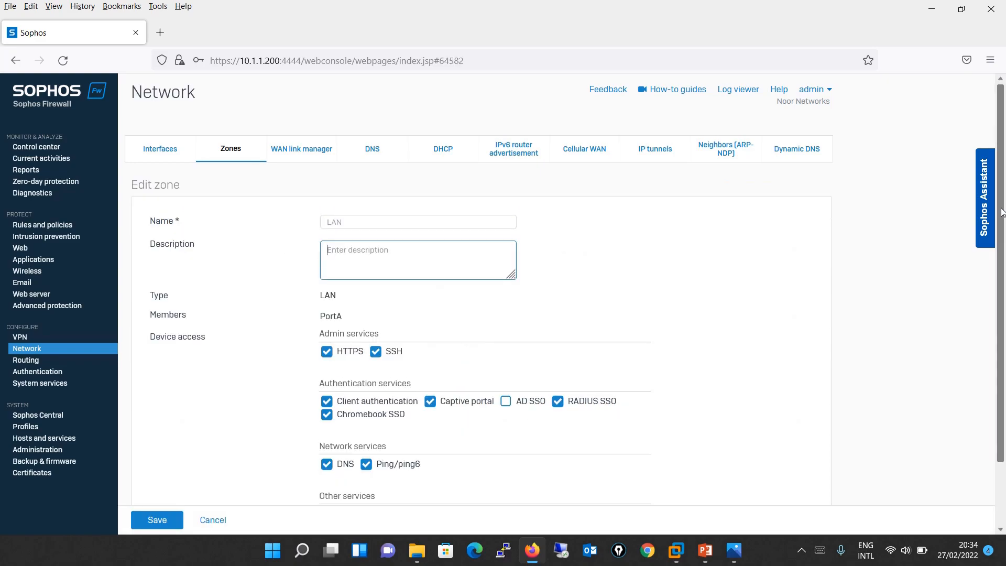
- Look over the LAN zone's device access settings, then go back to the interfaces list
scroll(974, 314, "down", 2)
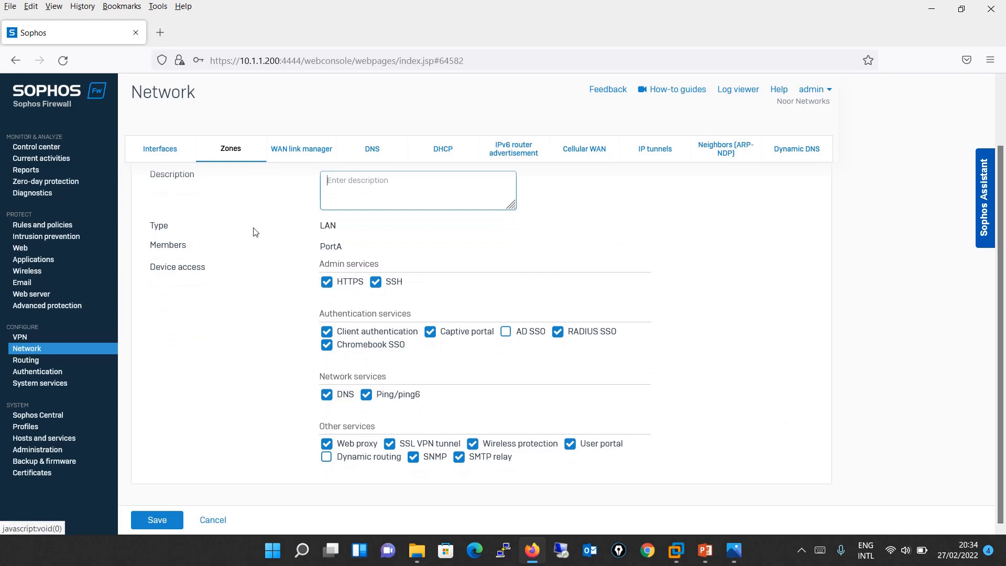
left_click(52, 350)
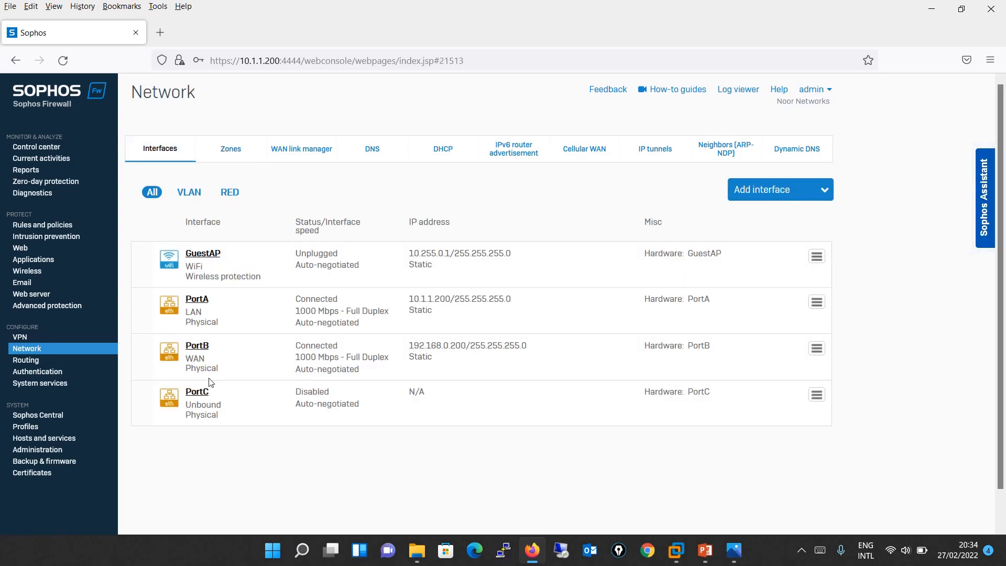
- Put PortC in the LAN zone with static IPv4 1.1.1.1, save, and check its zone membership
left_click(198, 394)
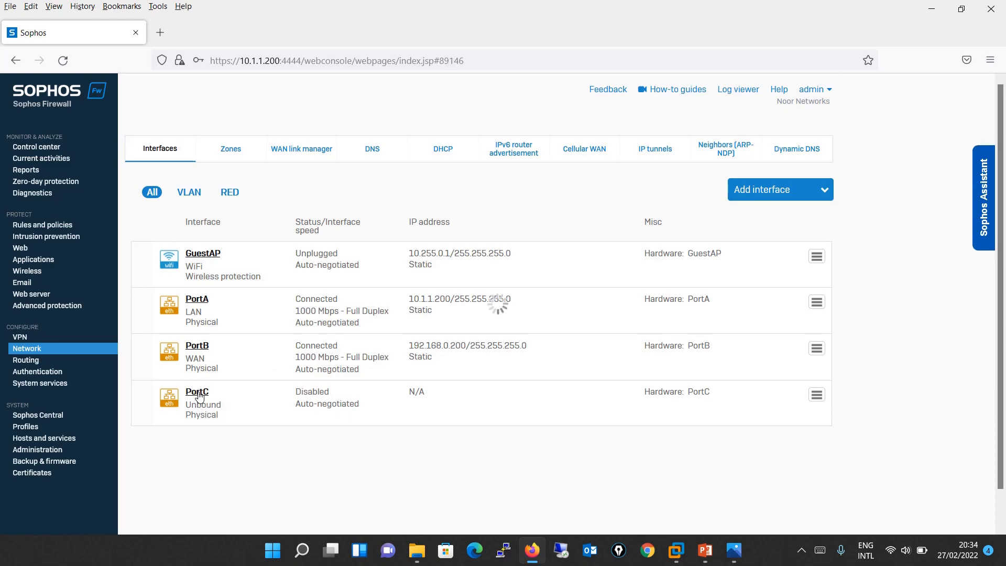
left_click(432, 276)
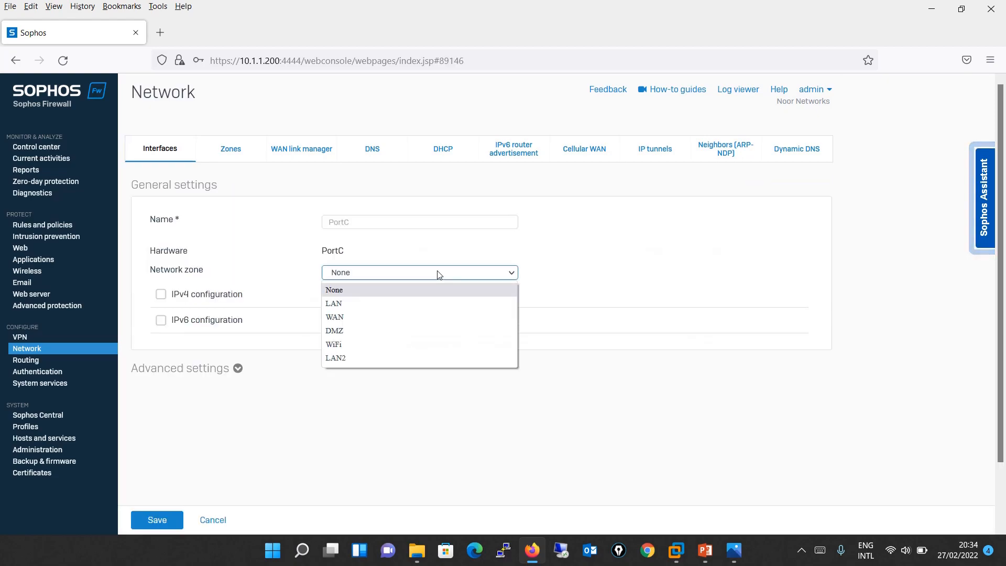
left_click(386, 308)
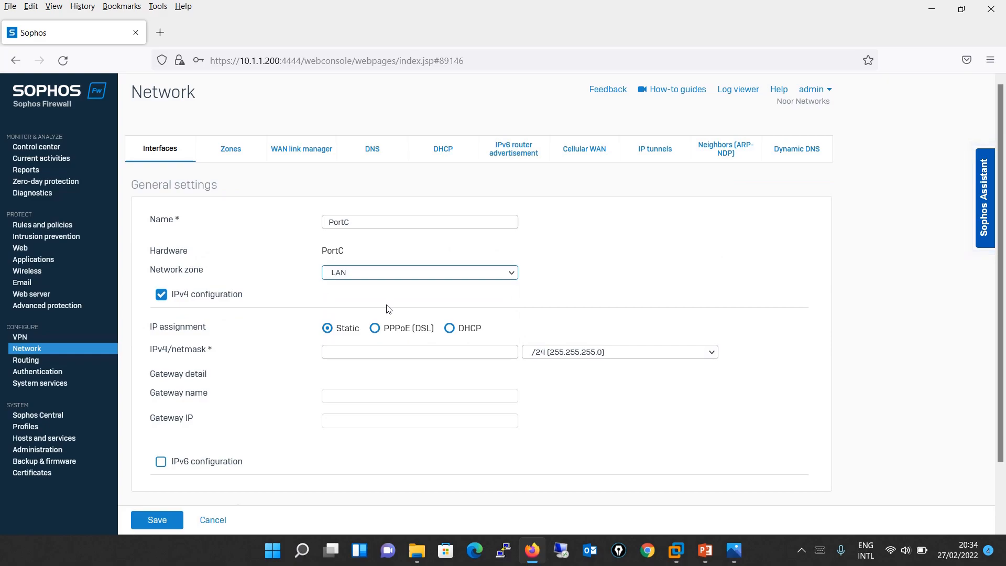
left_click(405, 354)
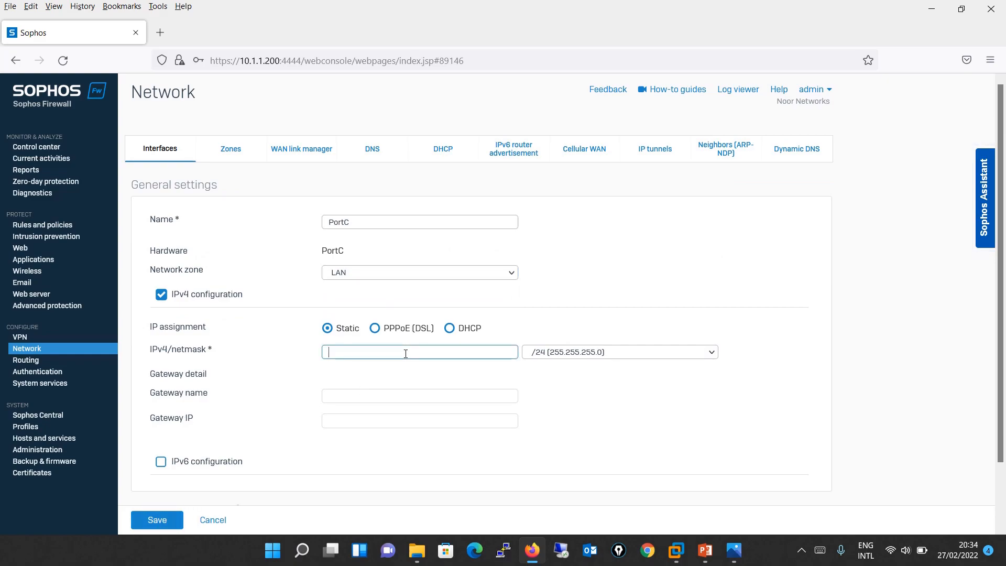
type("1.1.1.1")
left_click(164, 519)
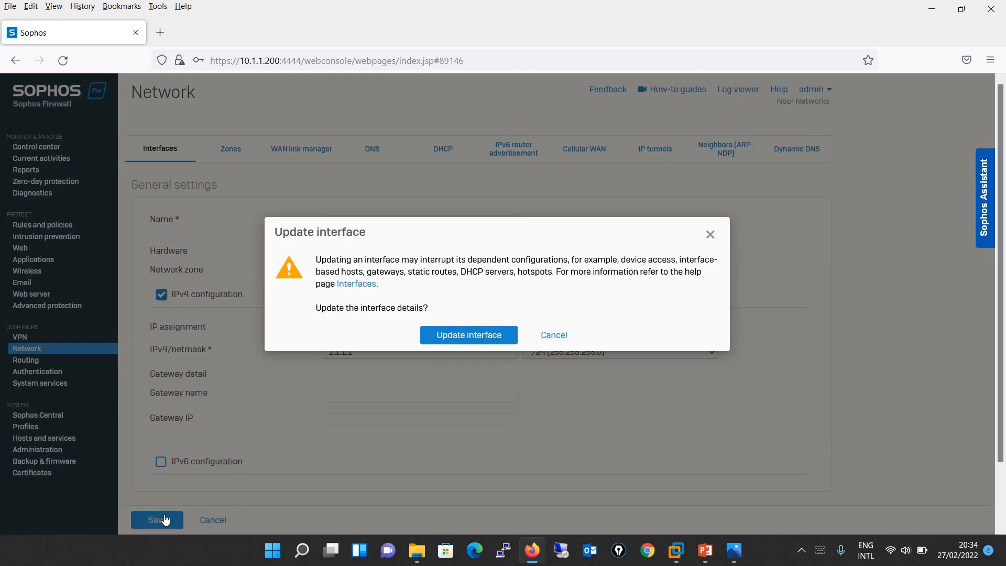
left_click(482, 338)
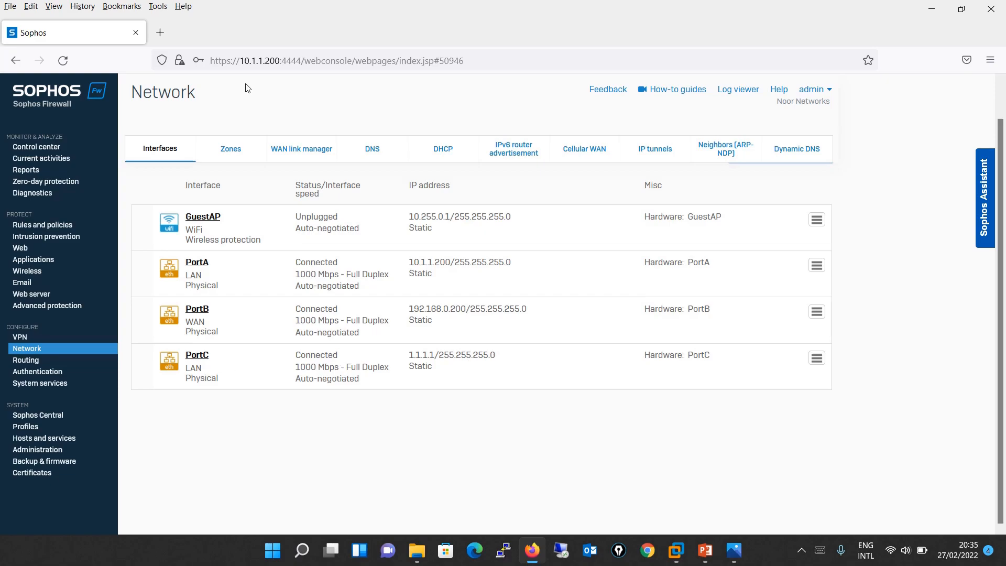
left_click(231, 149)
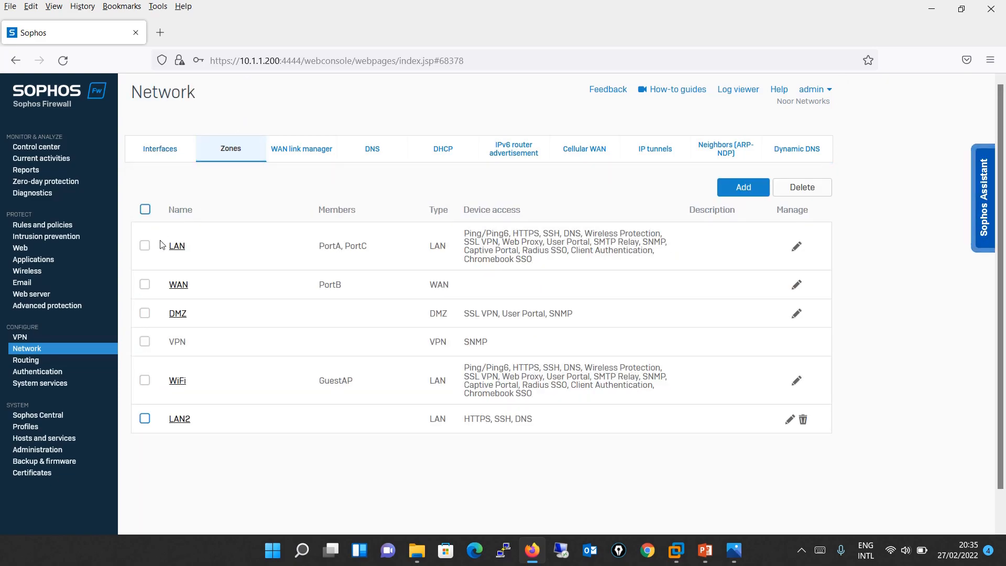
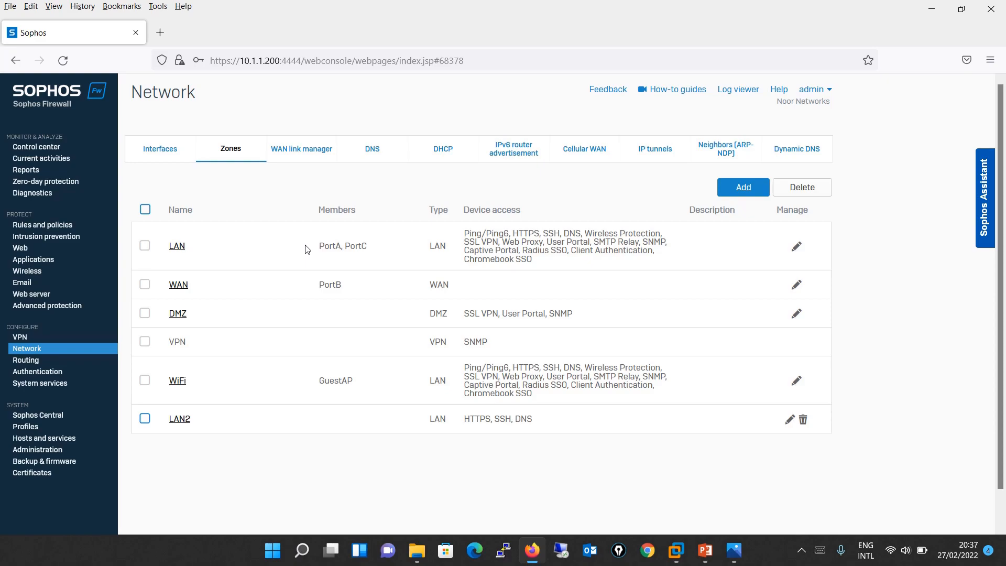
- Close the LAN2 zone settings without changes and go to Rules and policies
left_click(179, 419)
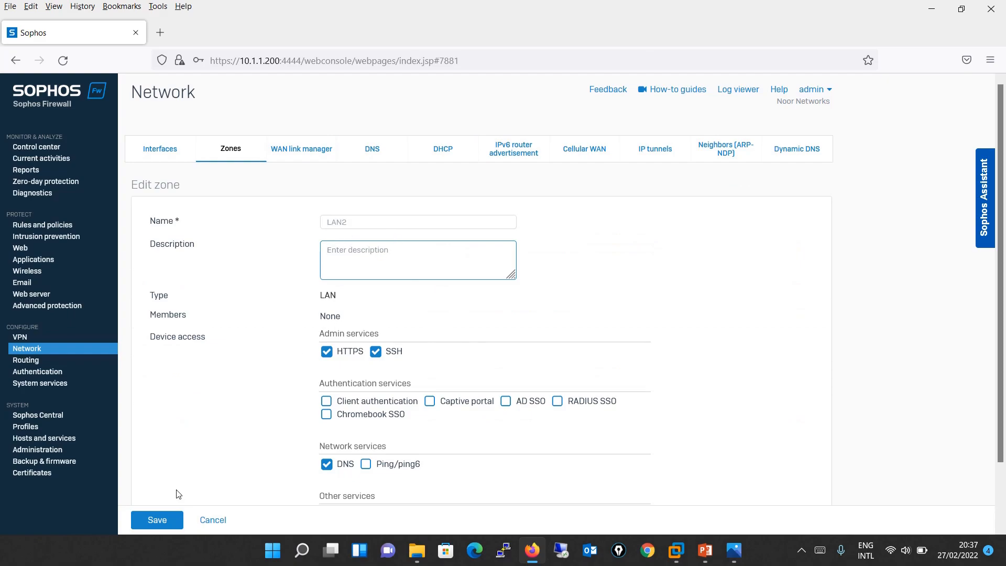
left_click(208, 521)
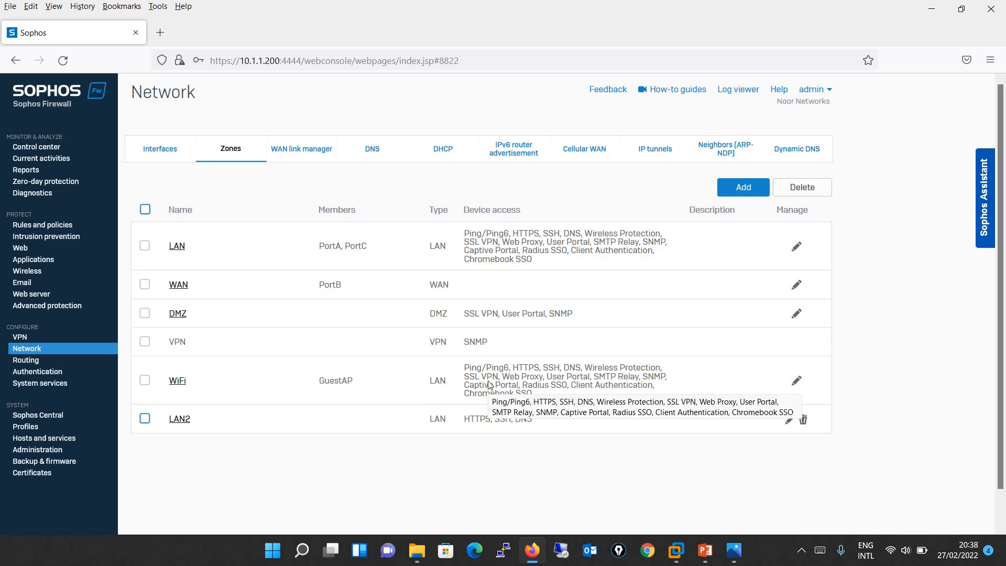
scroll(488, 385, "down", 1)
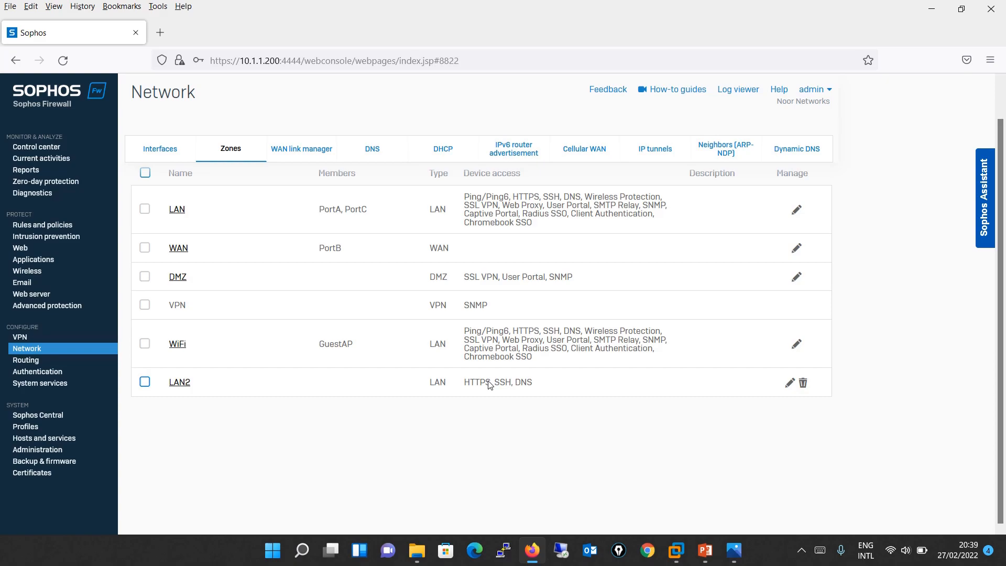
left_click(64, 227)
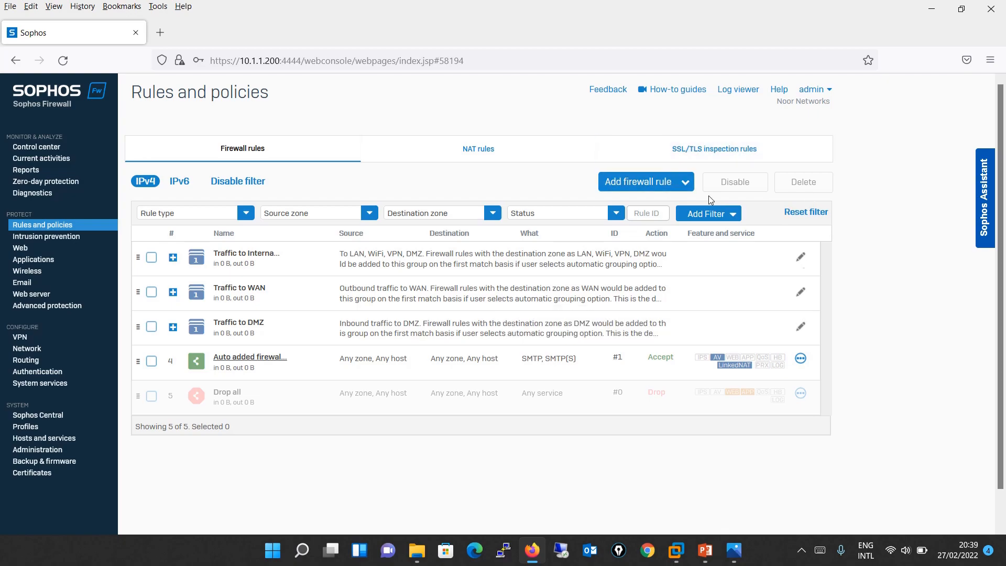
left_click(683, 186)
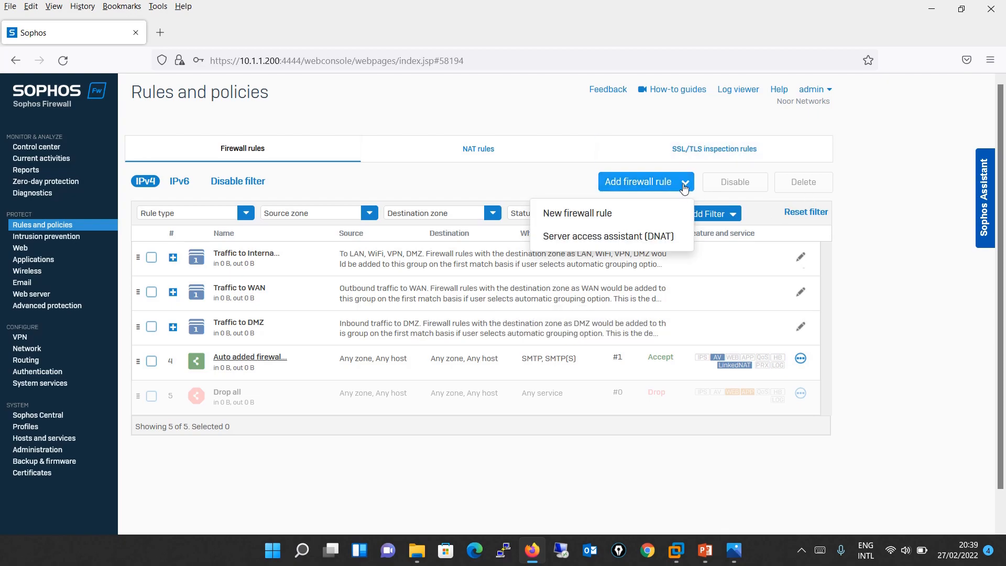
left_click(624, 219)
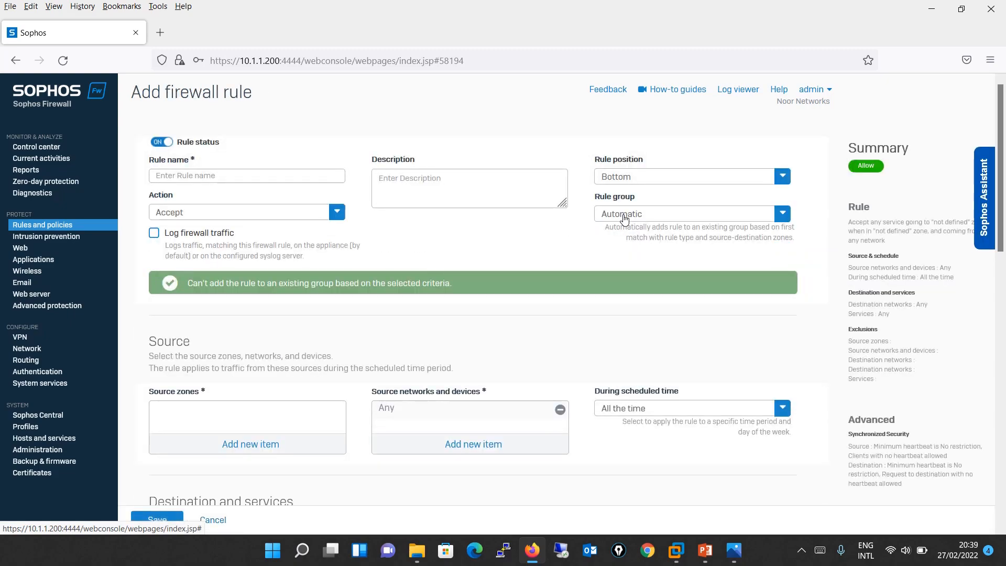
left_click(254, 177)
left_click(474, 184)
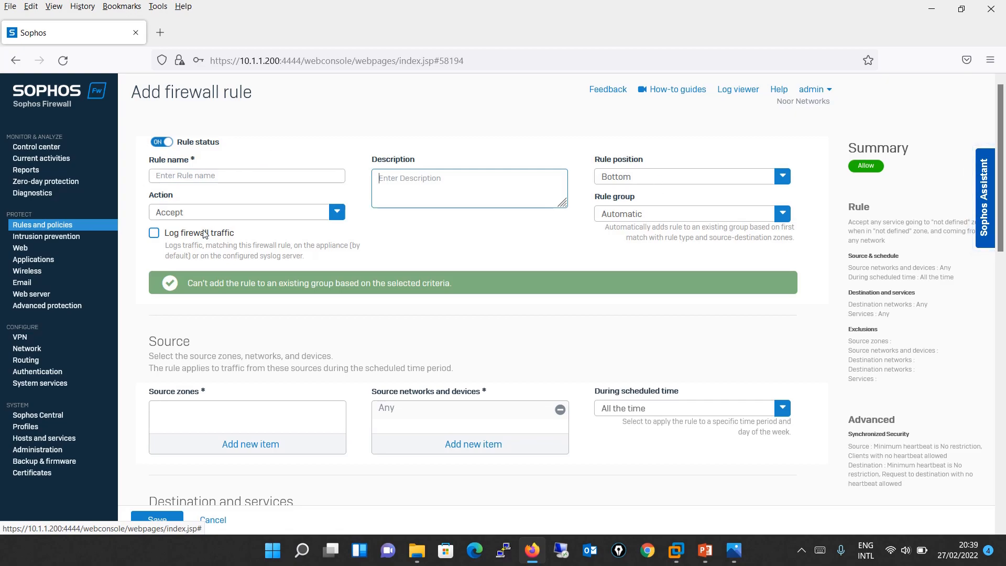
left_click(199, 212)
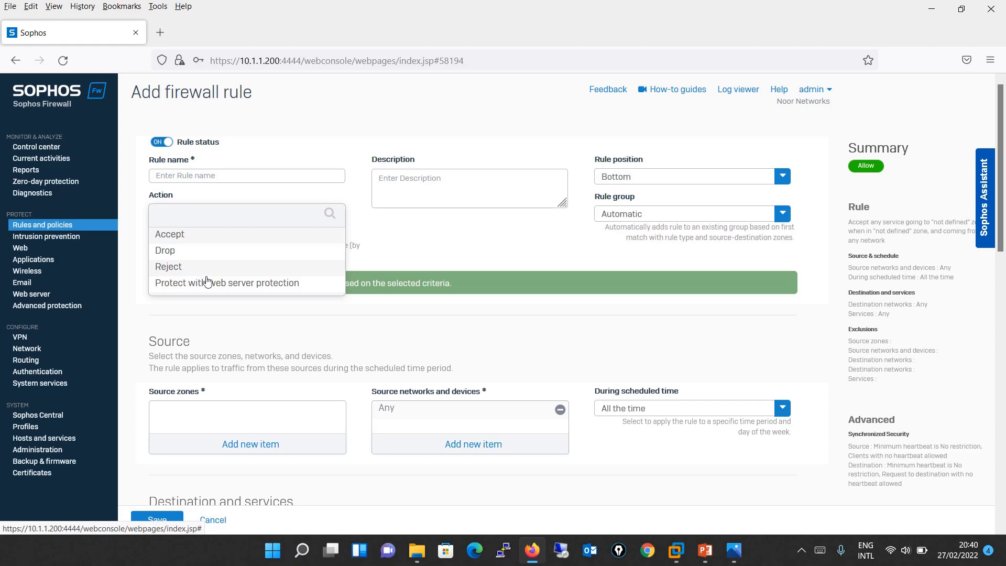
left_click(499, 256)
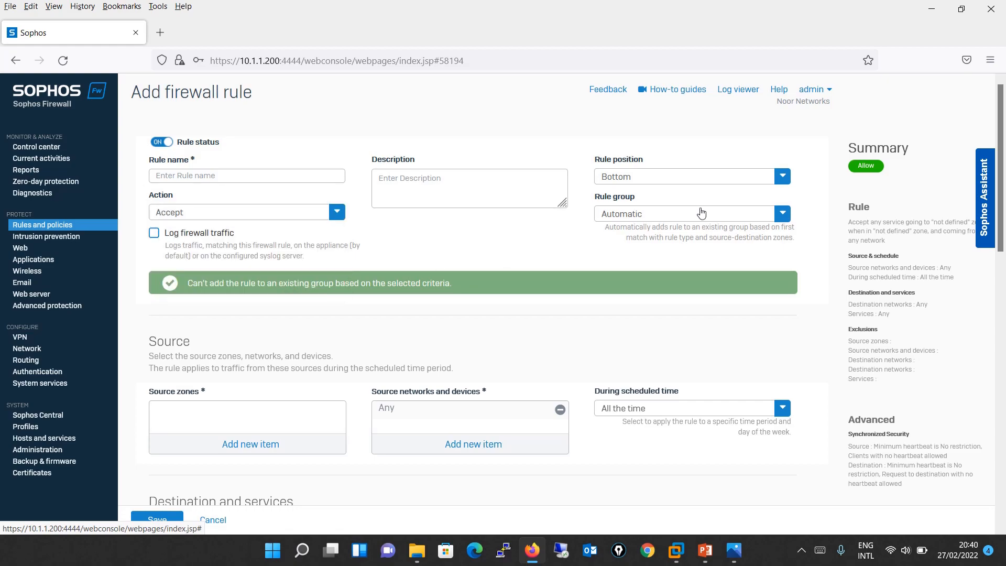
left_click(717, 220)
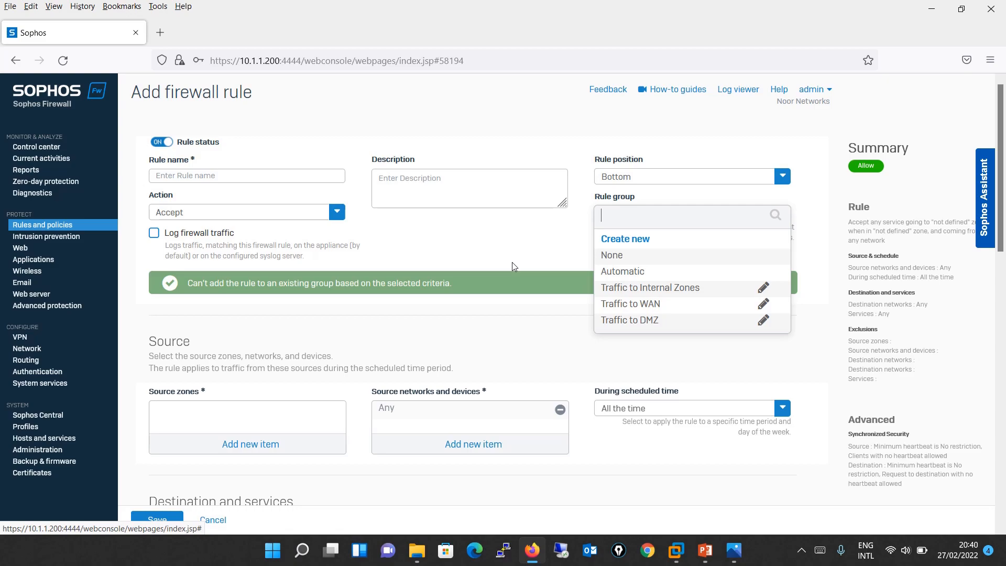
left_click(86, 229)
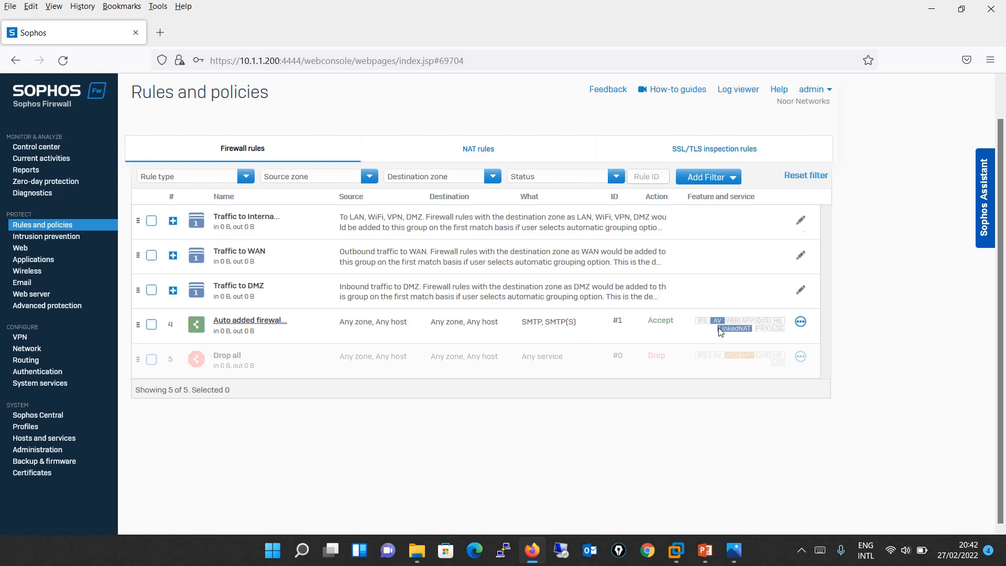
mouse_move(721, 331)
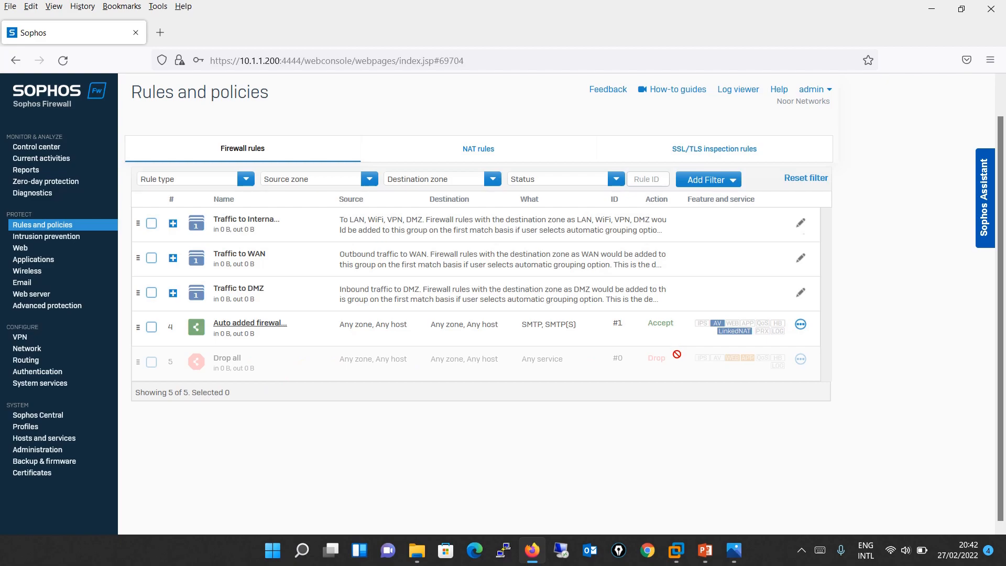
left_click(723, 180)
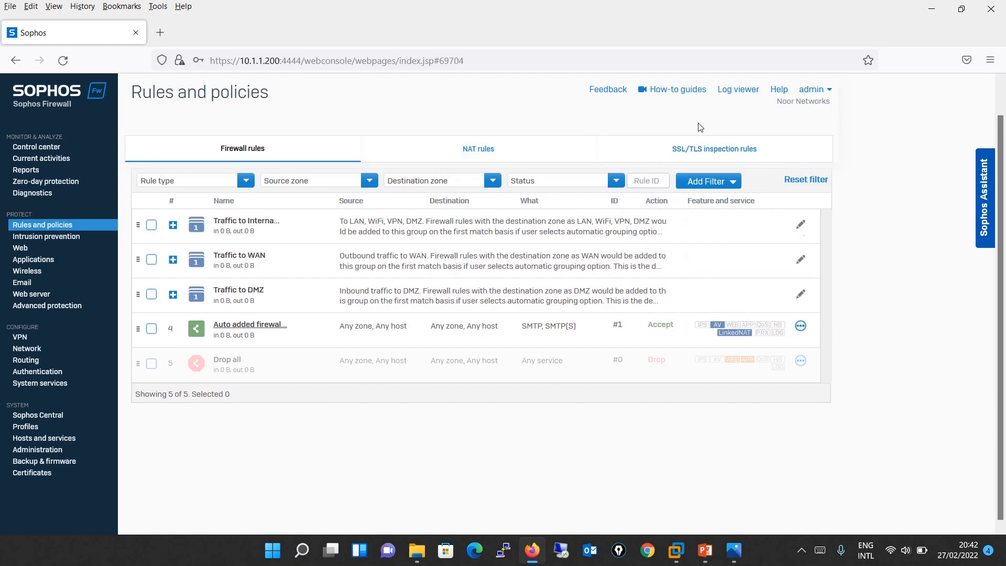
scroll(1001, 209, "up", 1)
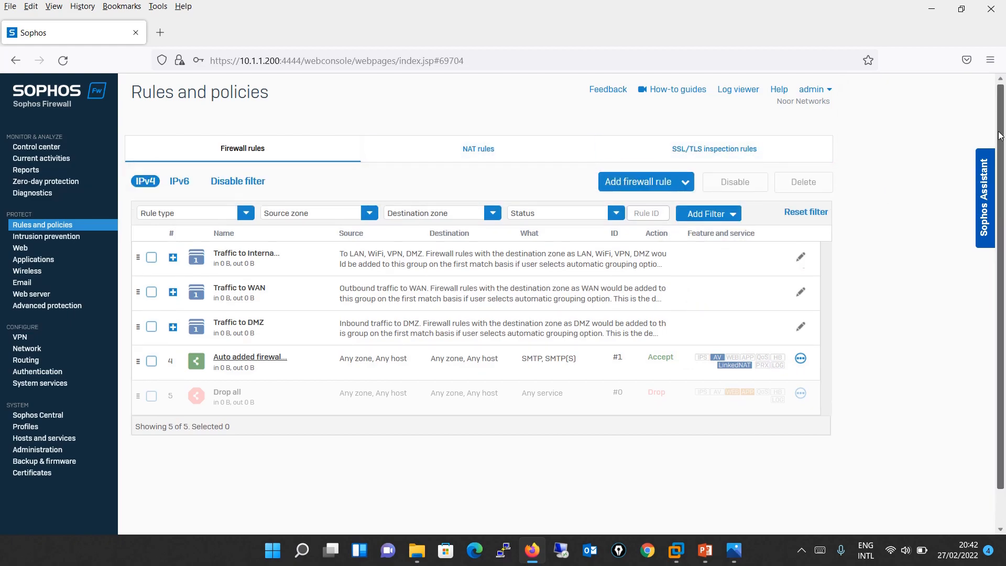
- Create a new firewall rule named LAB-Rule positioned at the top
left_click(685, 183)
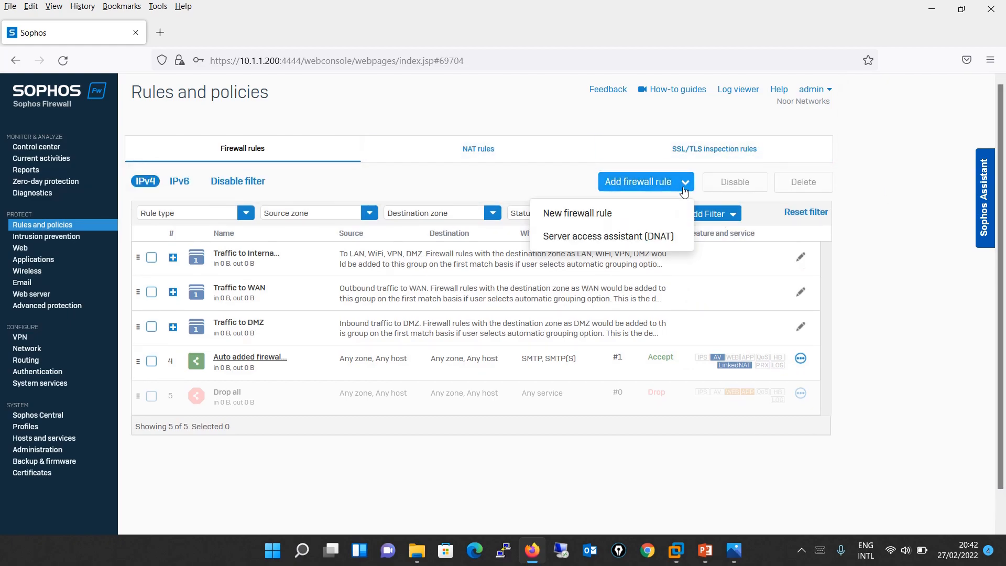
left_click(637, 215)
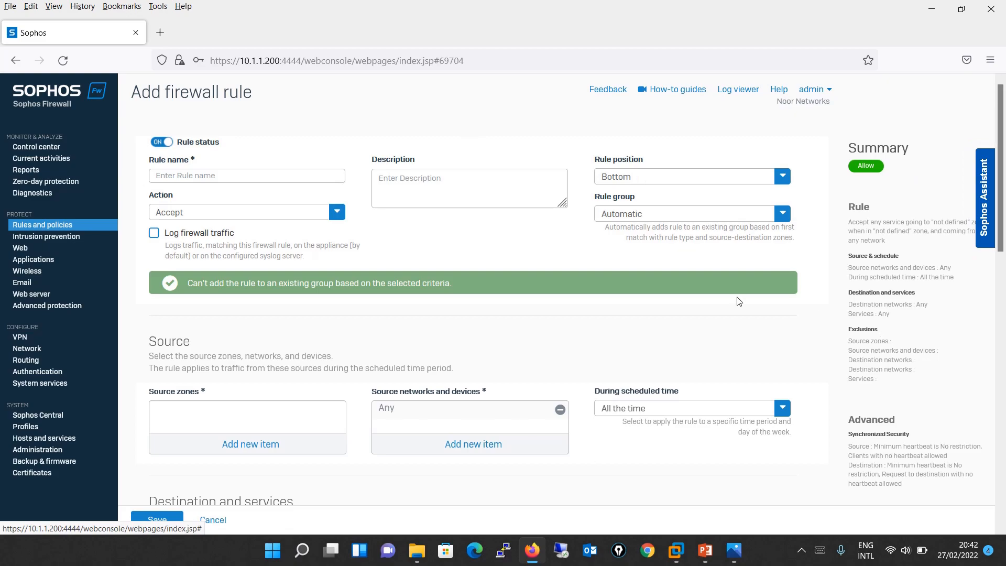
left_click(258, 174)
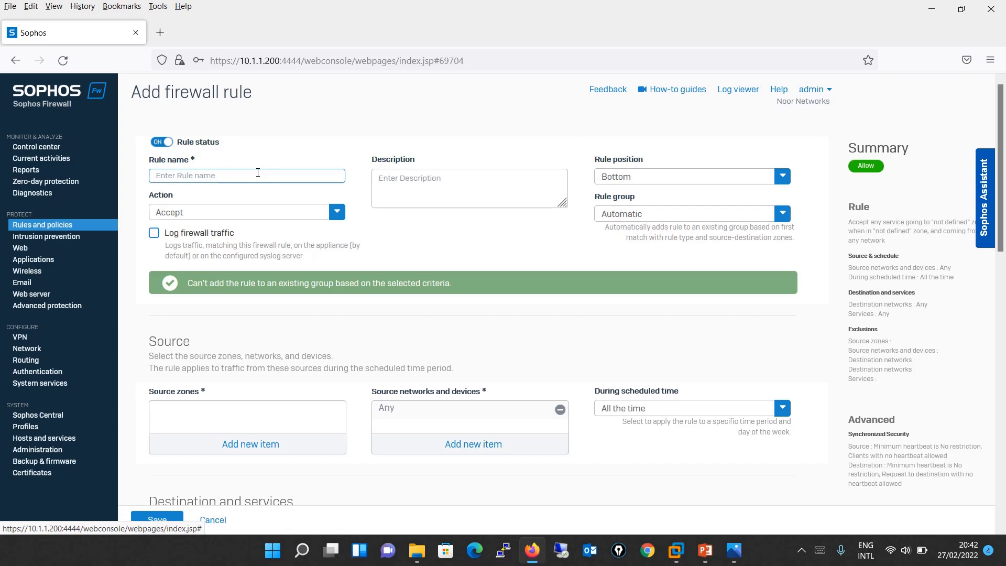
type("LAB-Rule")
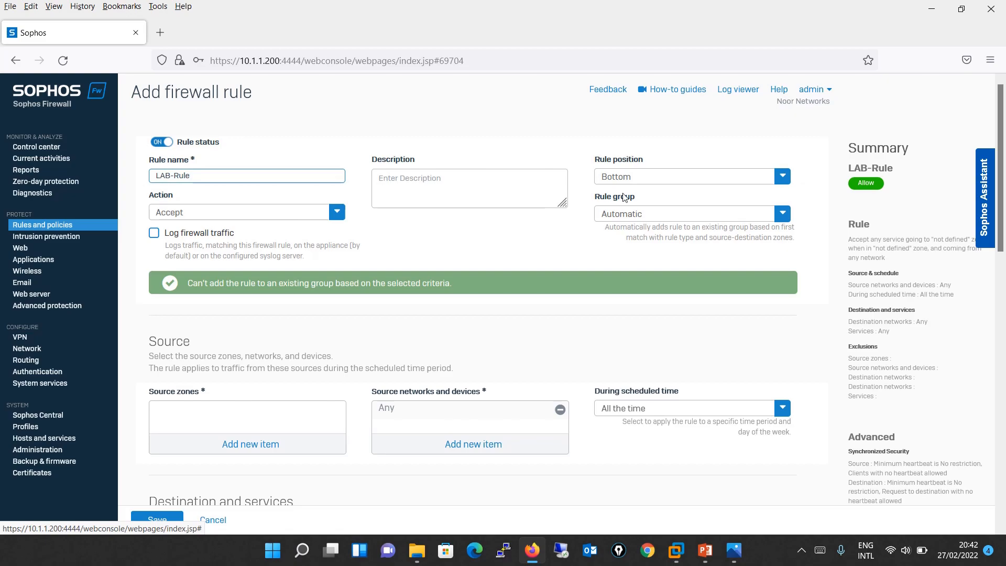
left_click(636, 181)
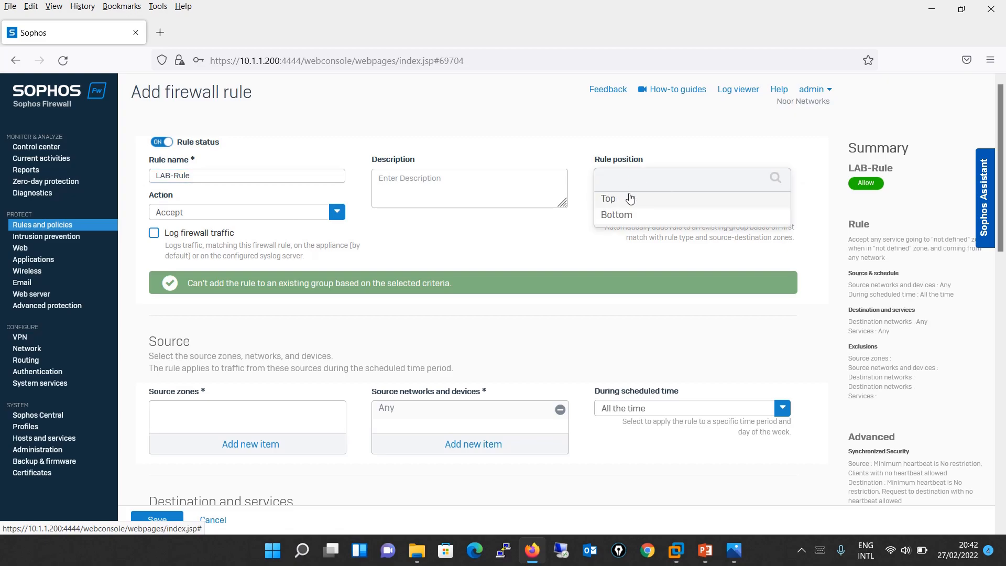
left_click(631, 198)
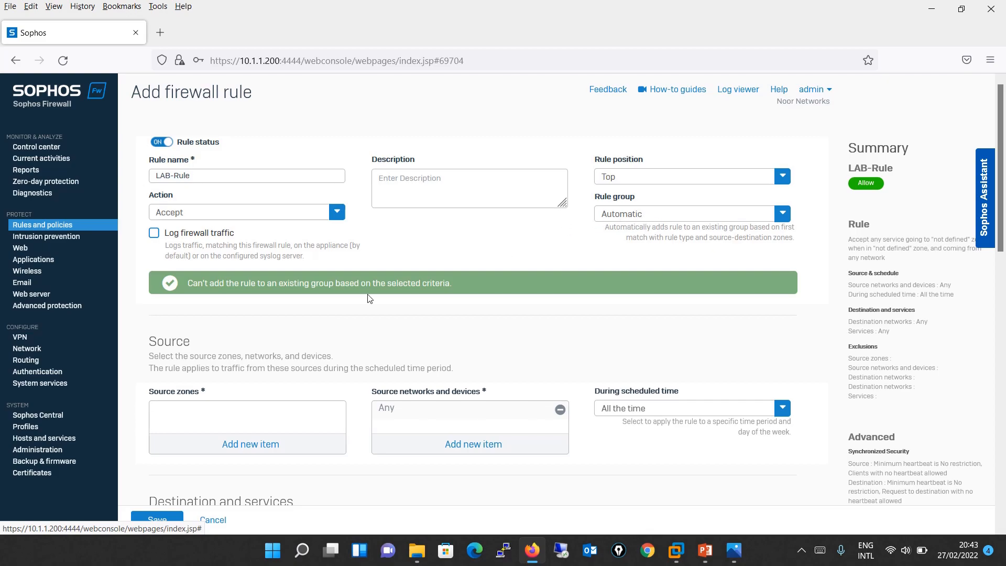
- Set LAN as the source zone and LAB-PC1 as the source network, replacing Any
left_click(236, 444)
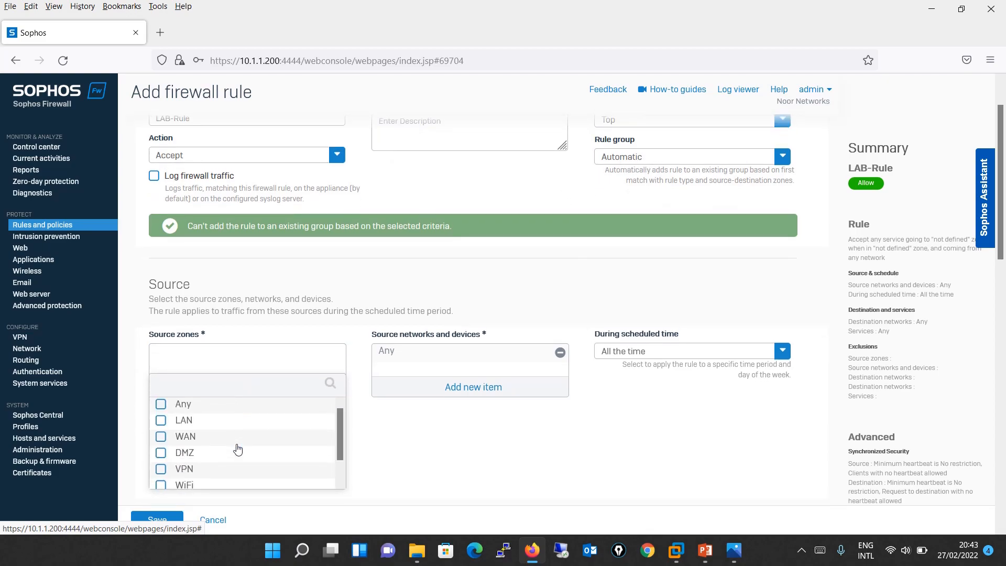
left_click(221, 420)
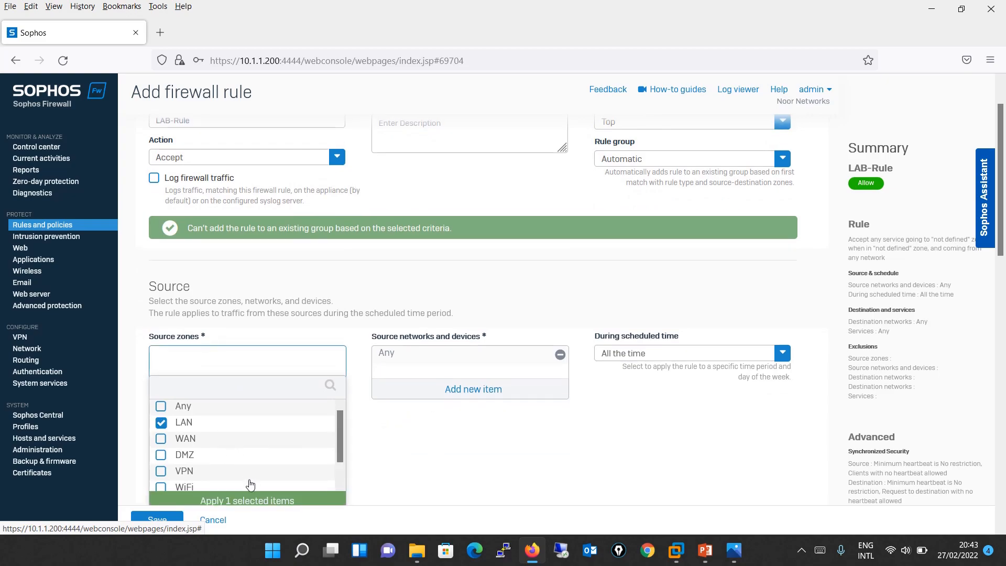
left_click(252, 500)
left_click(560, 355)
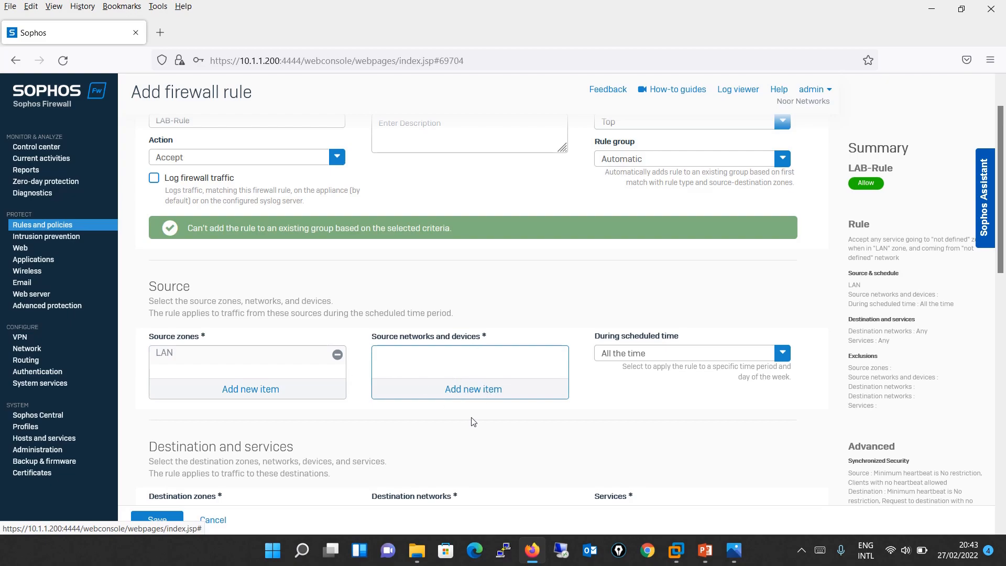
left_click(480, 395)
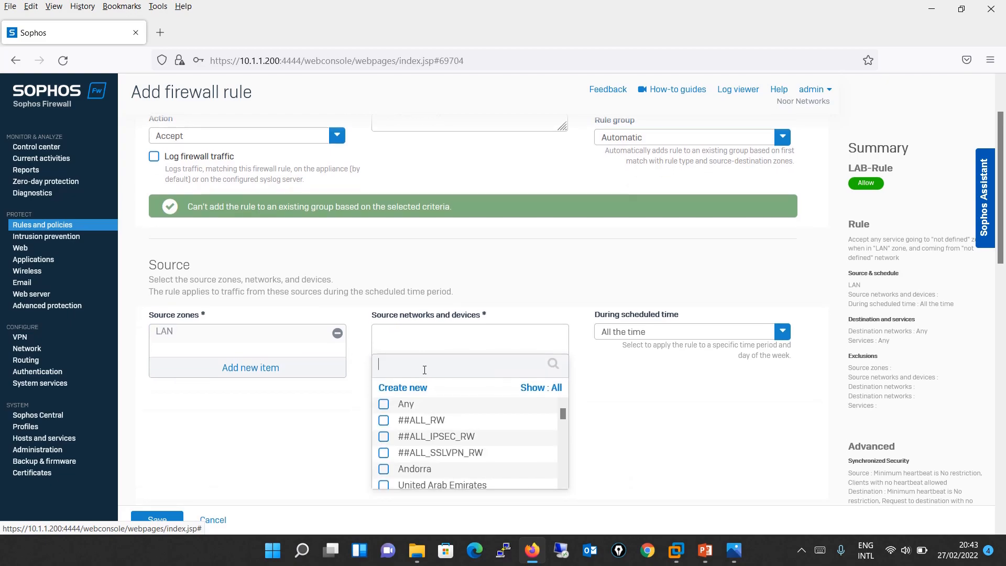
type("lab-pc")
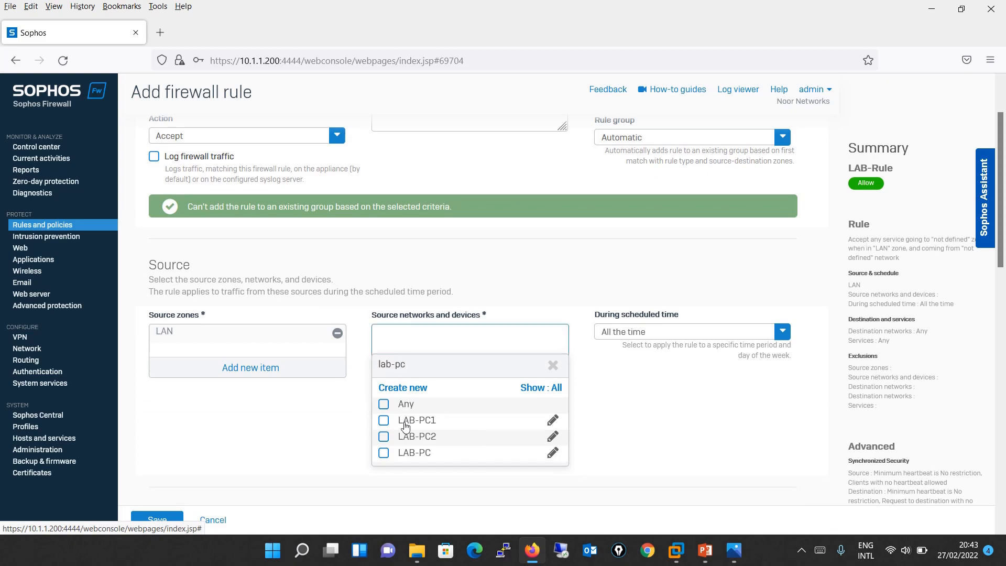
left_click(384, 420)
left_click(483, 476)
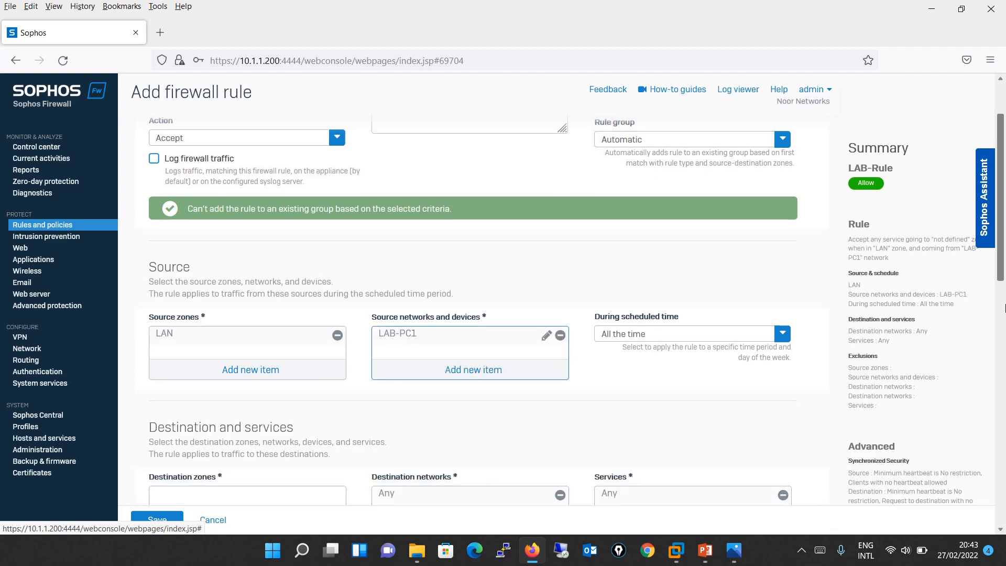
left_click_drag(1001, 240, 1000, 303)
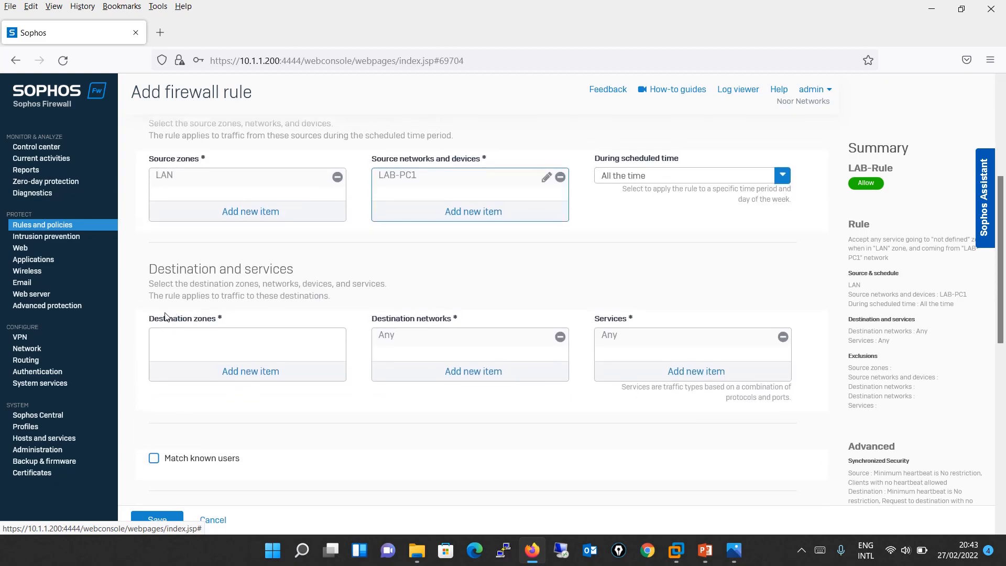
- Add WAN as LAB-Rule's destination zone
left_click(266, 371)
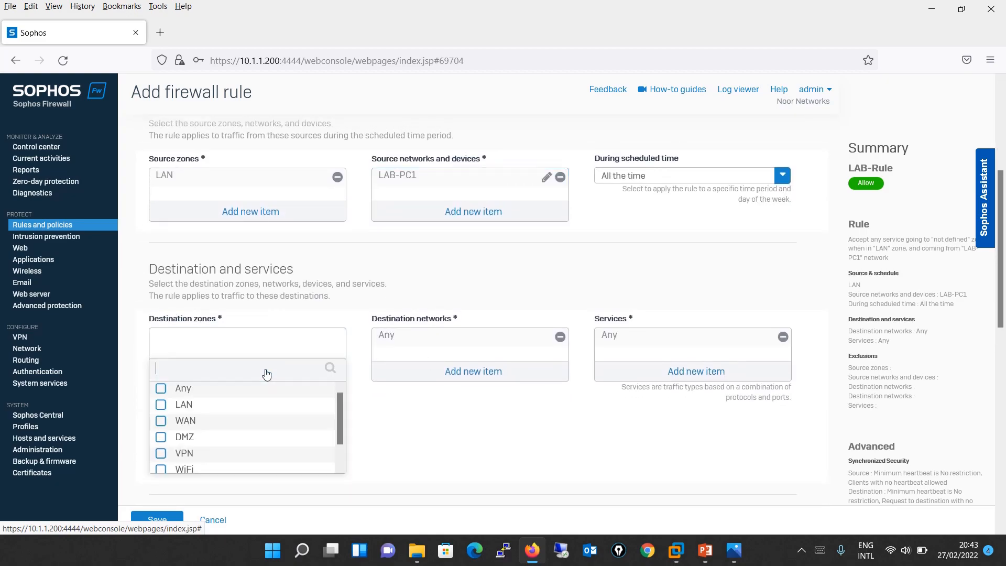
left_click(215, 422)
left_click(244, 484)
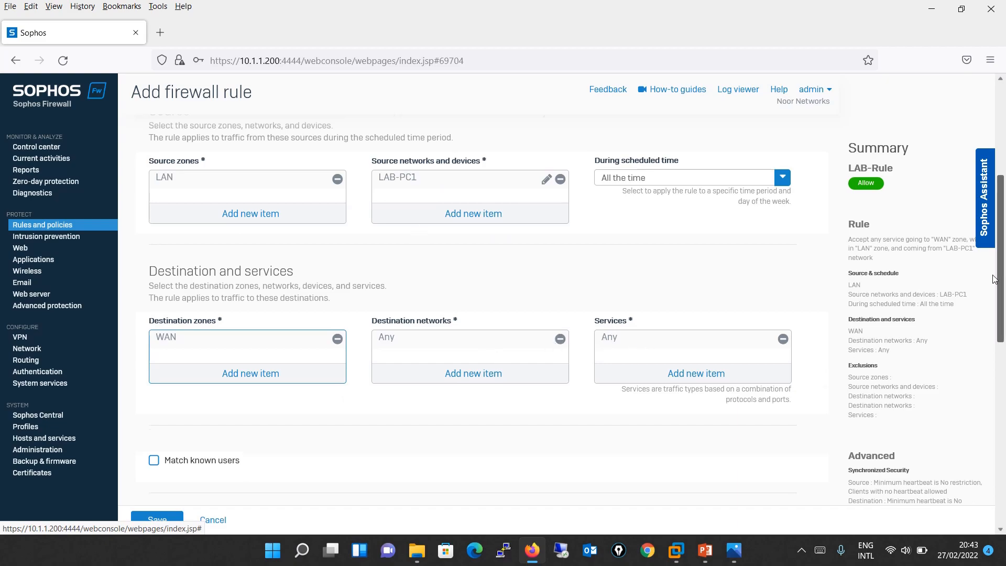
- Scroll down the rule form and start a linked NAT rule
scroll(974, 348, "down", 5)
scroll(974, 348, "up", 2)
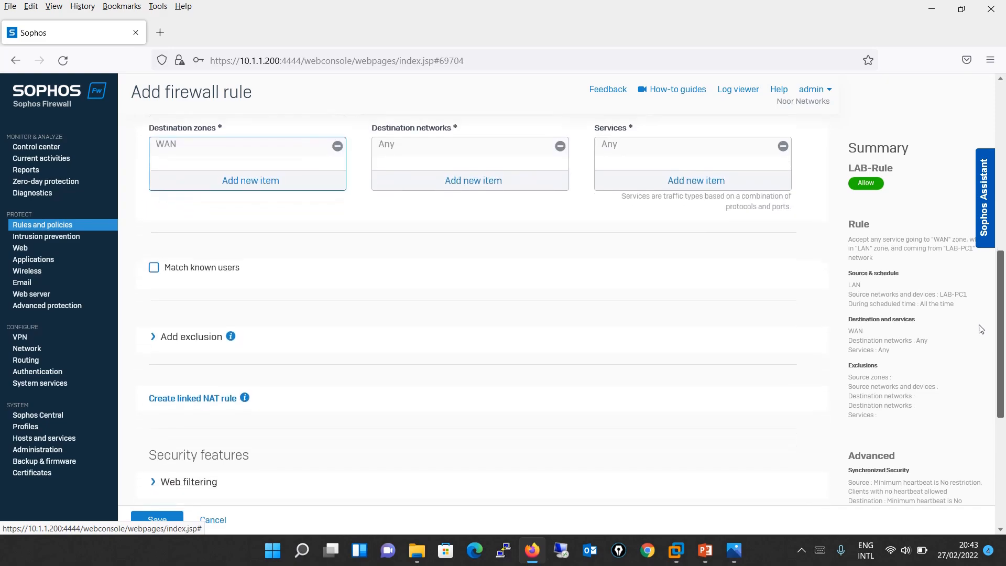
scroll(976, 353, "down", 2)
scroll(973, 361, "down", 1)
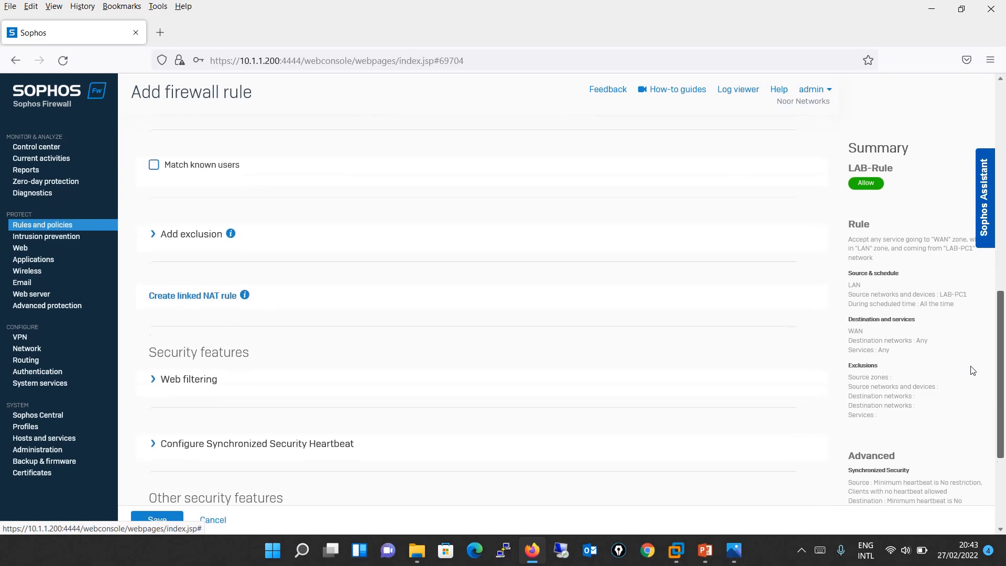
scroll(975, 403, "down", 2)
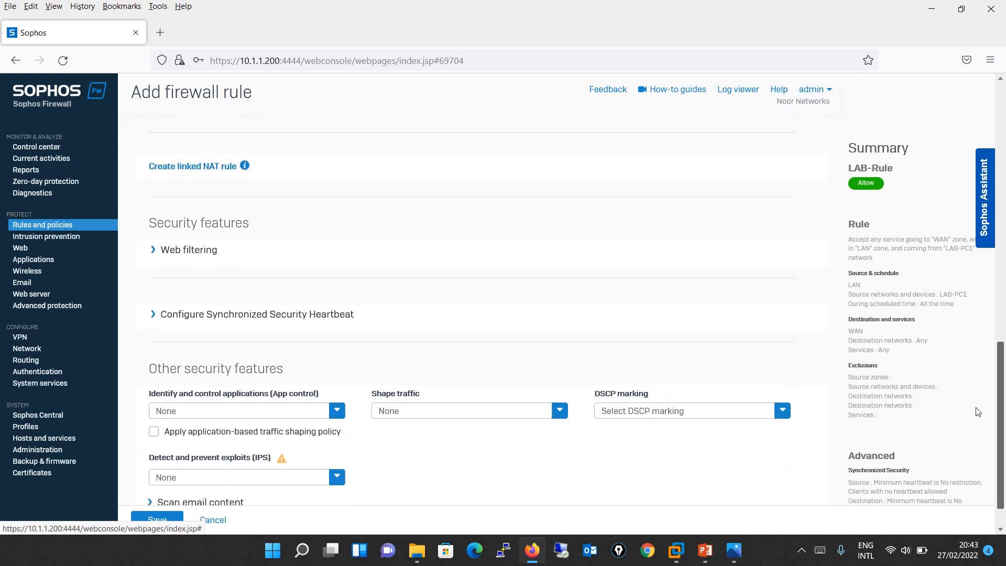
left_click_drag(980, 430, 978, 418)
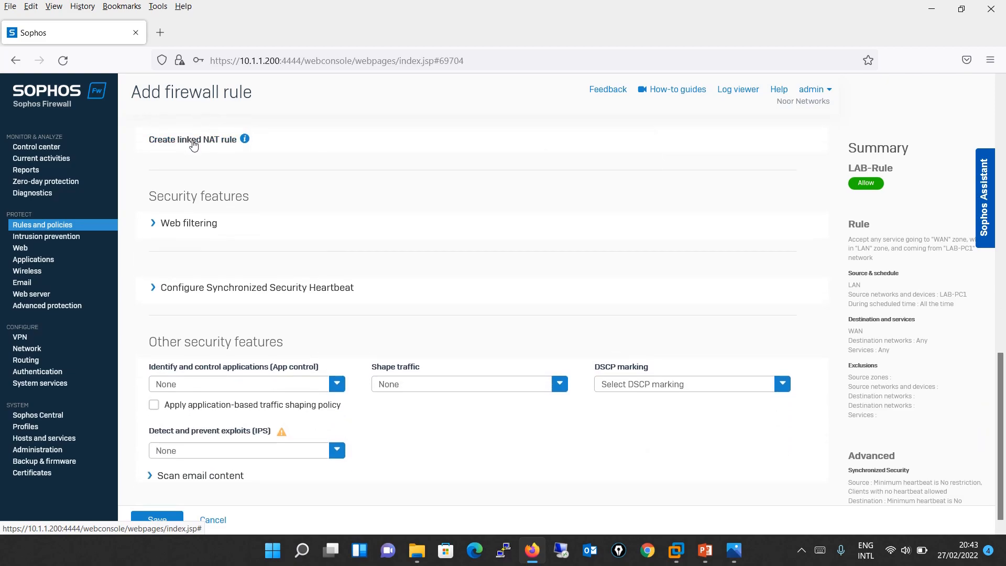
left_click_drag(1000, 436, 997, 264)
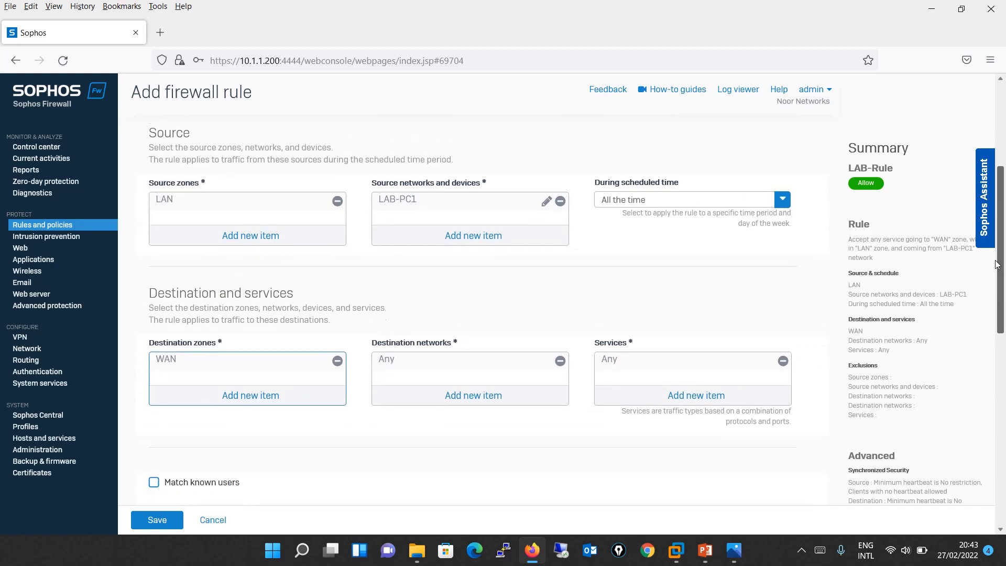
scroll(997, 264, "down", 5)
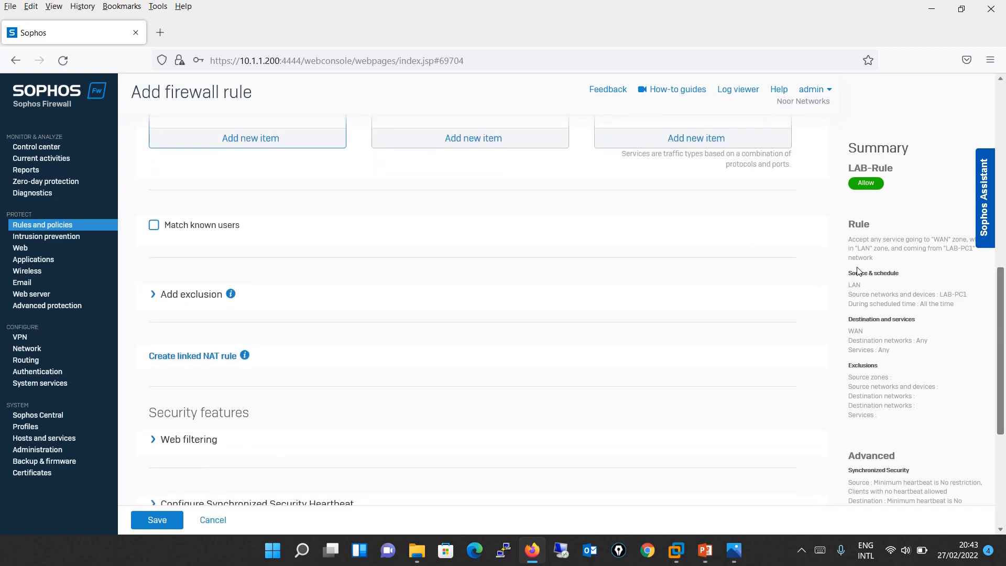
left_click(184, 357)
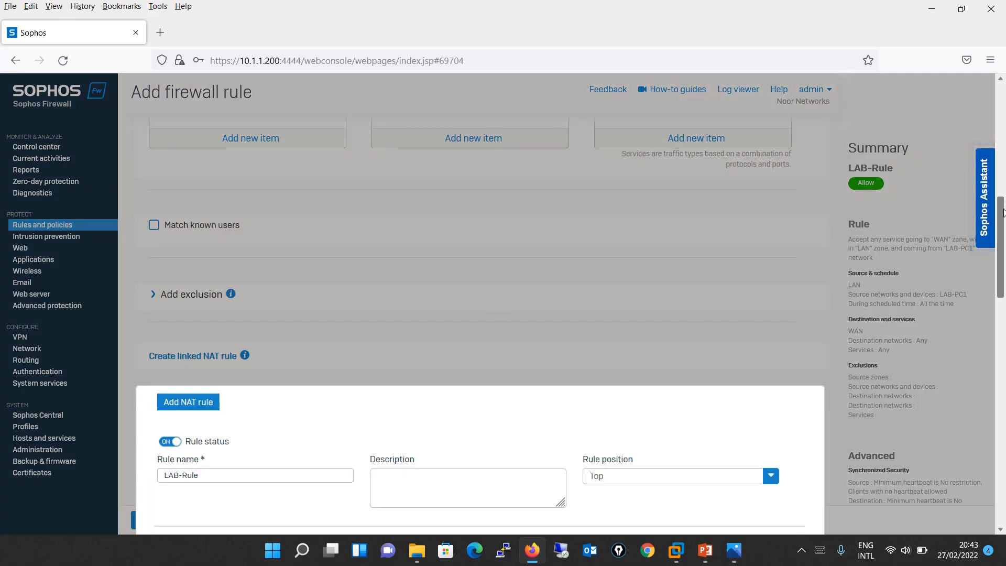
- Set the linked NAT rule's translated source to MASQ, save it, then save LAB-Rule
scroll(997, 241, "down", 2)
left_click_drag(996, 241, 1000, 314)
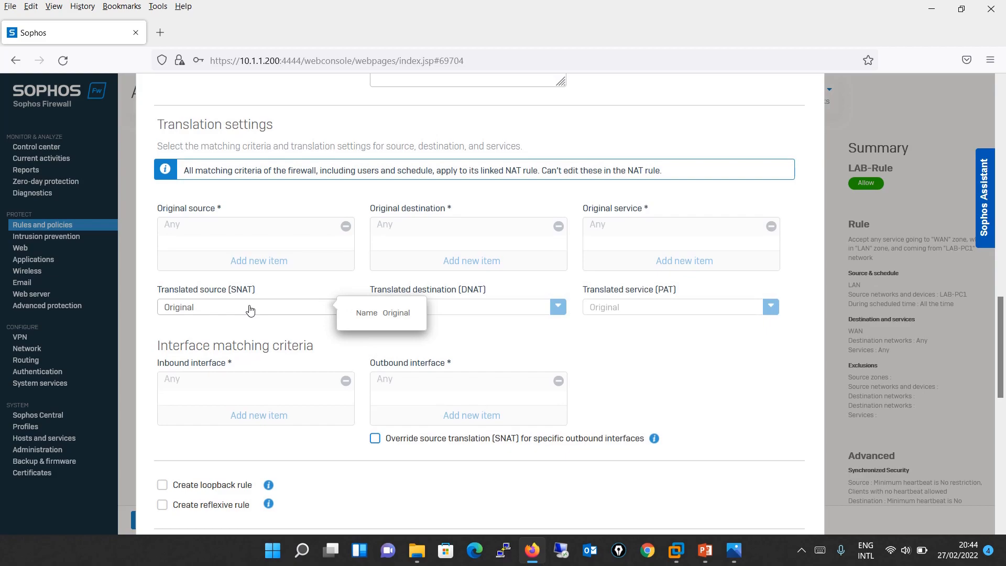
left_click(250, 310)
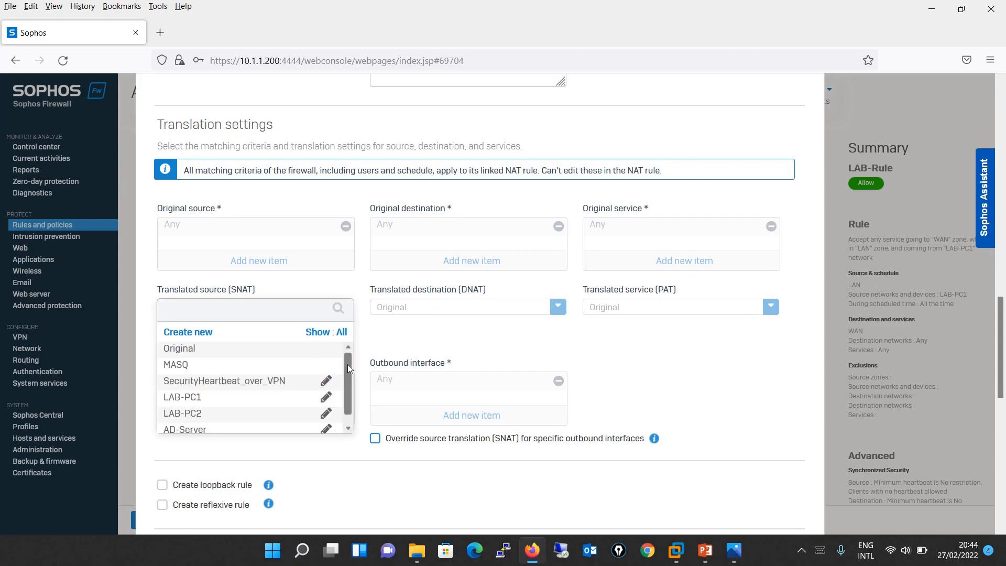
left_click_drag(346, 370, 340, 362)
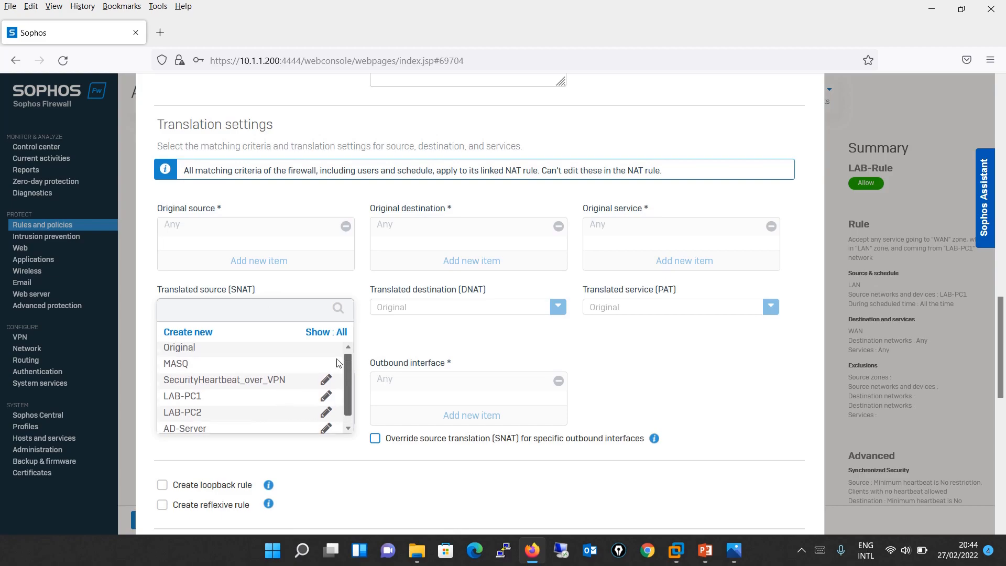
left_click(252, 366)
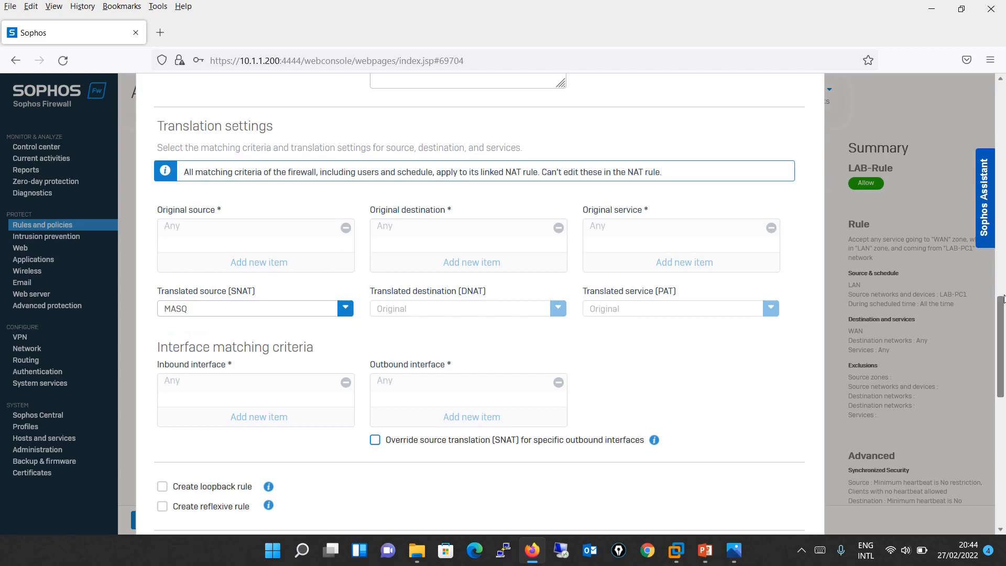
left_click_drag(1001, 349, 1002, 429)
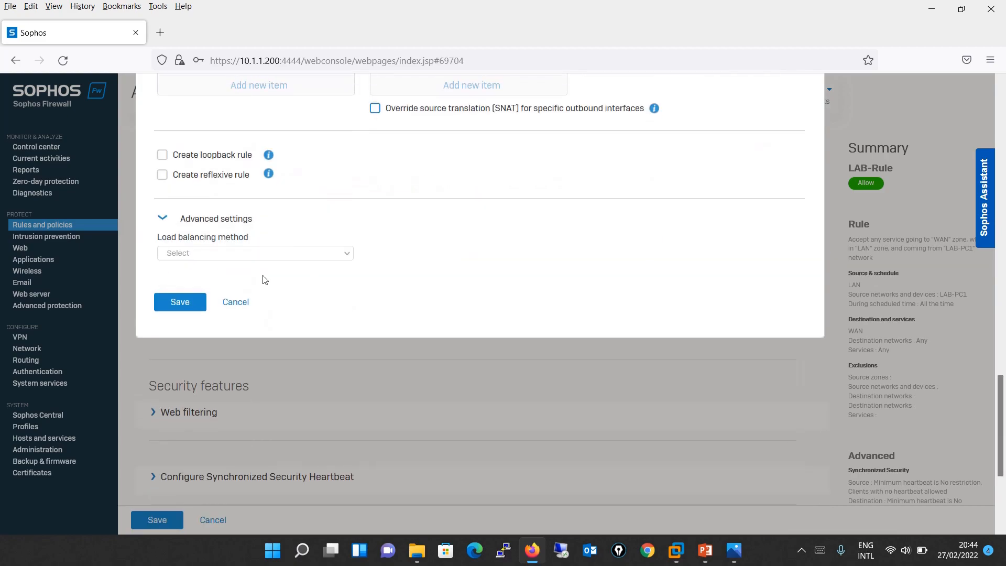
left_click(177, 301)
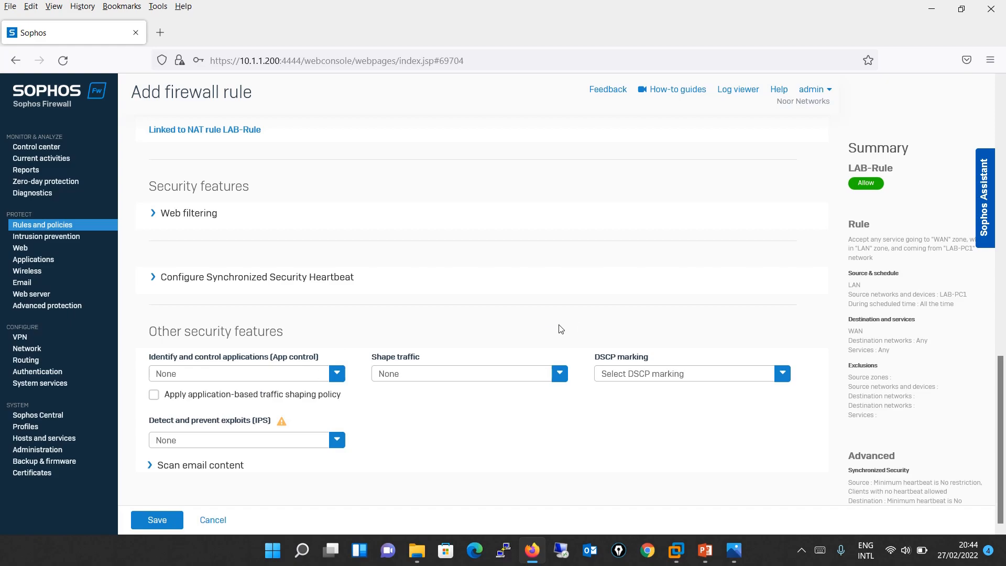
left_click(151, 521)
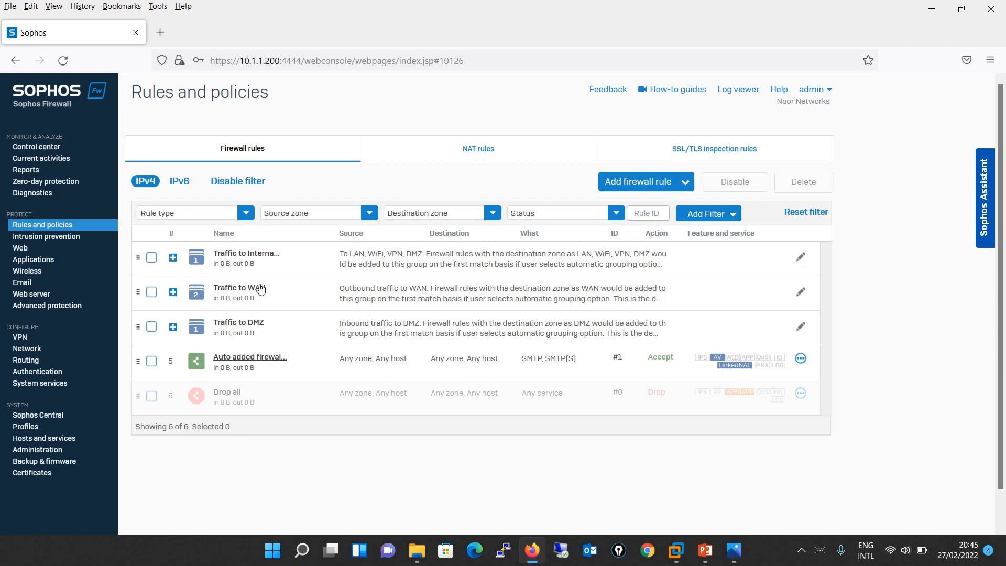
- Move LAB-Rule out of the Traffic to WAN group by setting its rule group to None
left_click(173, 292)
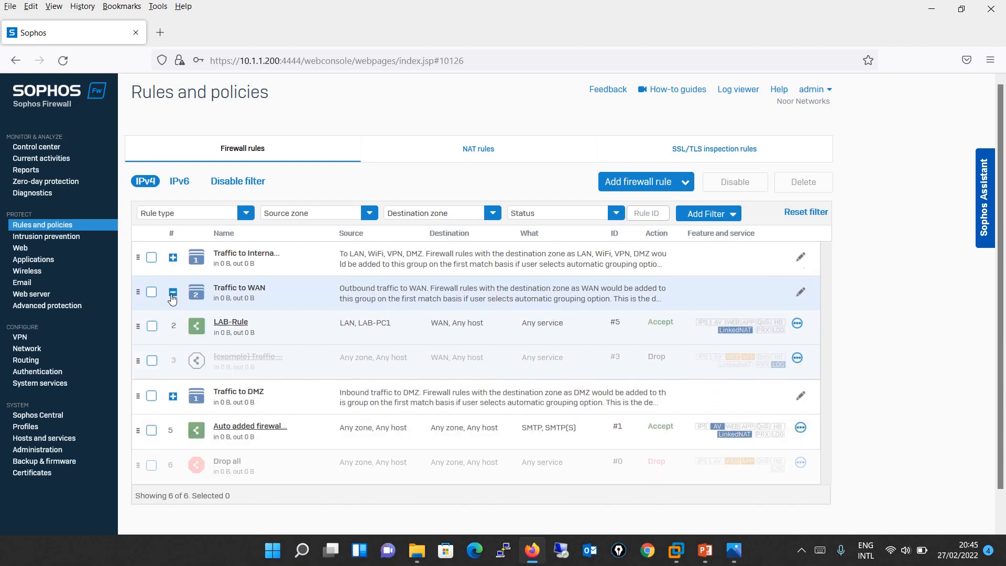
left_click(239, 323)
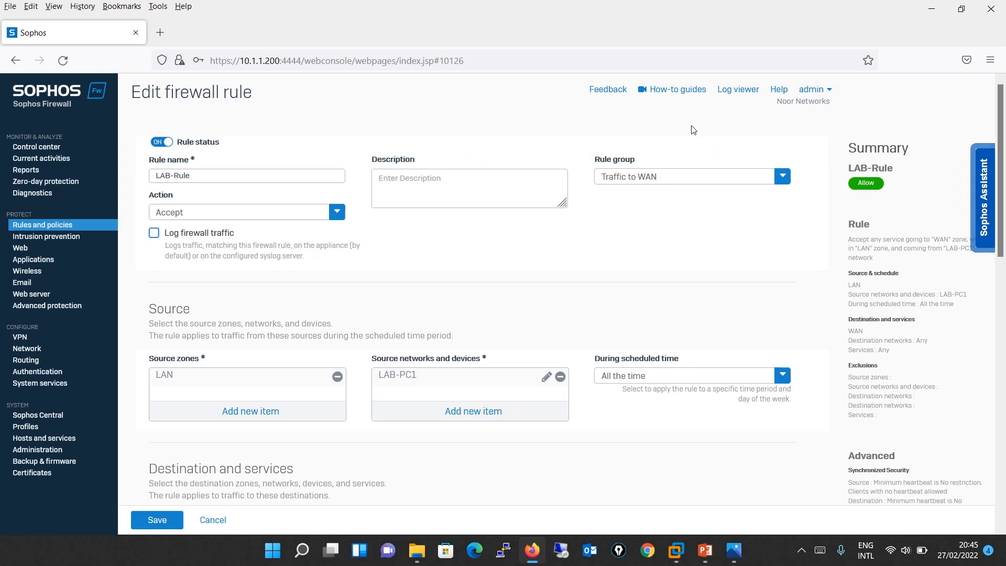
left_click(710, 182)
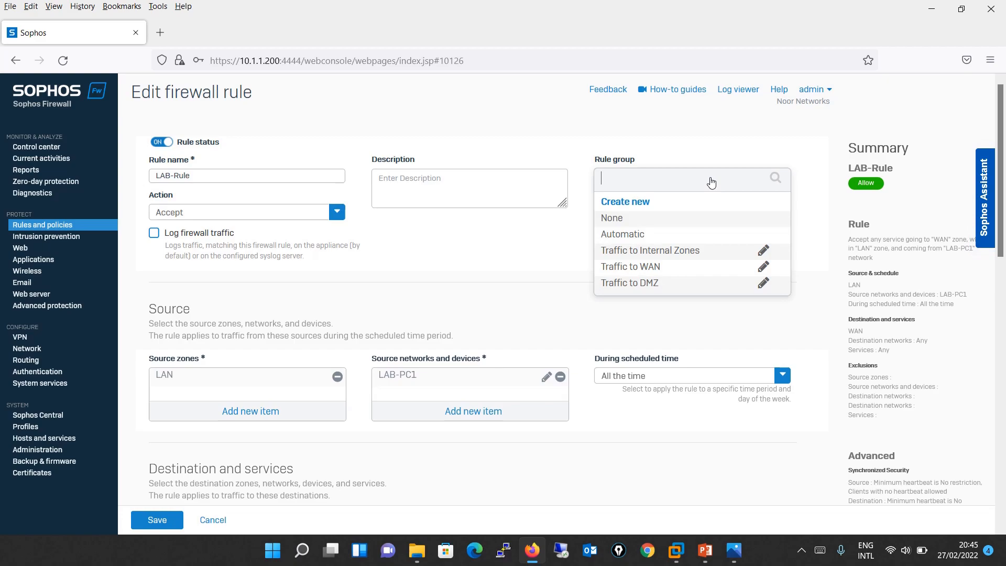
left_click(659, 226)
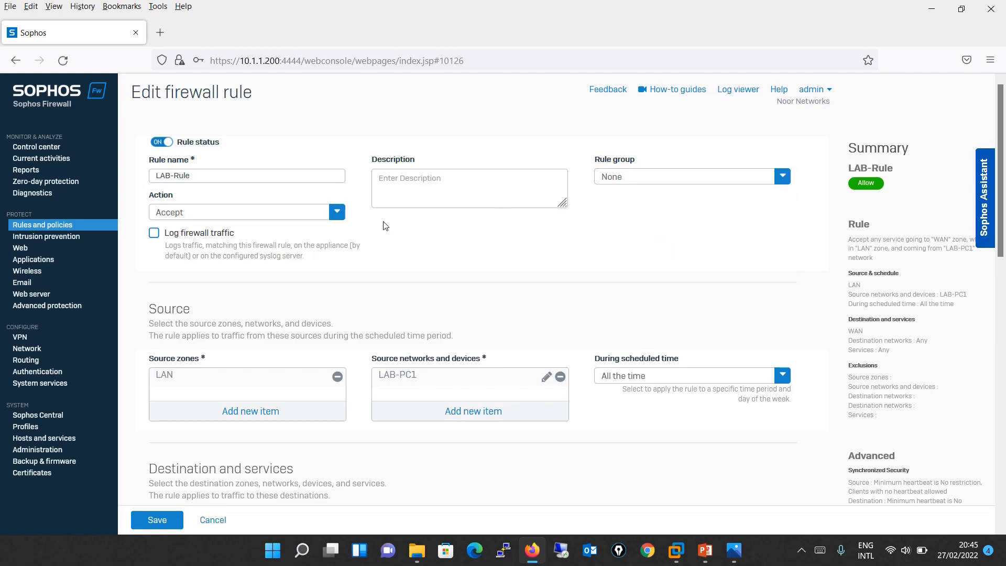
left_click(138, 524)
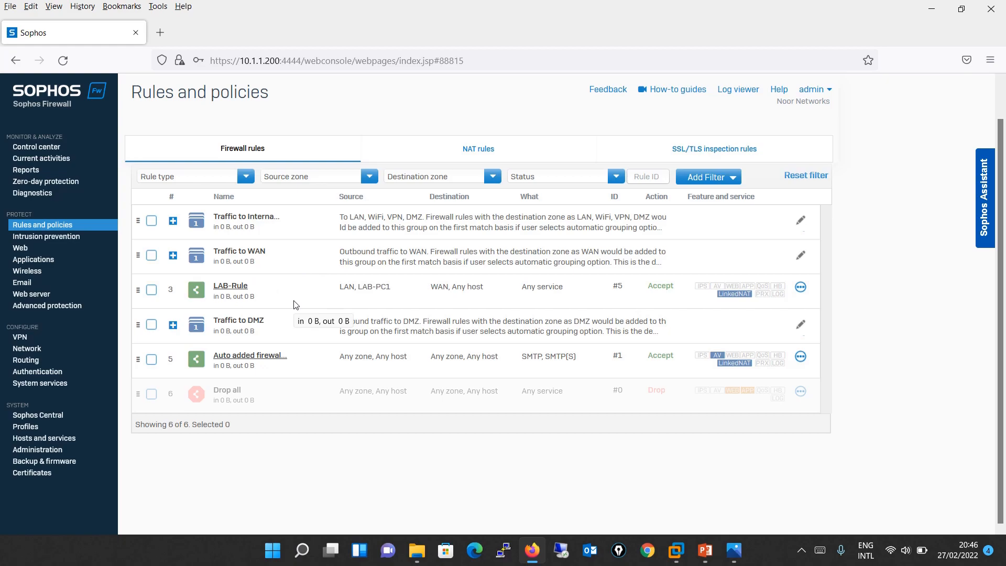
left_click(234, 287)
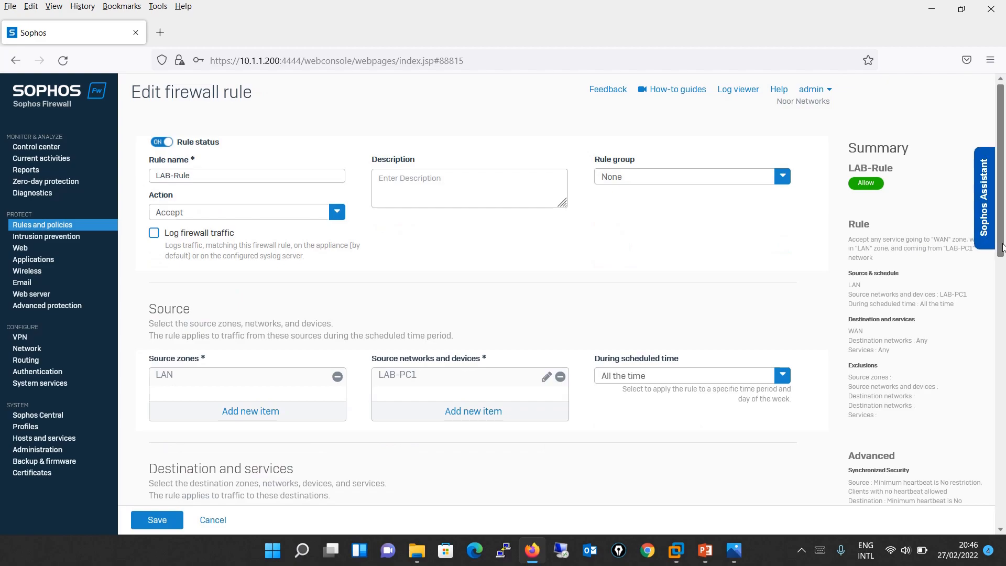
- Enable Match known users on LAB-Rule and show the Sophos LAB.PNG diagram in Photos
scroll(1002, 246, "down", 5)
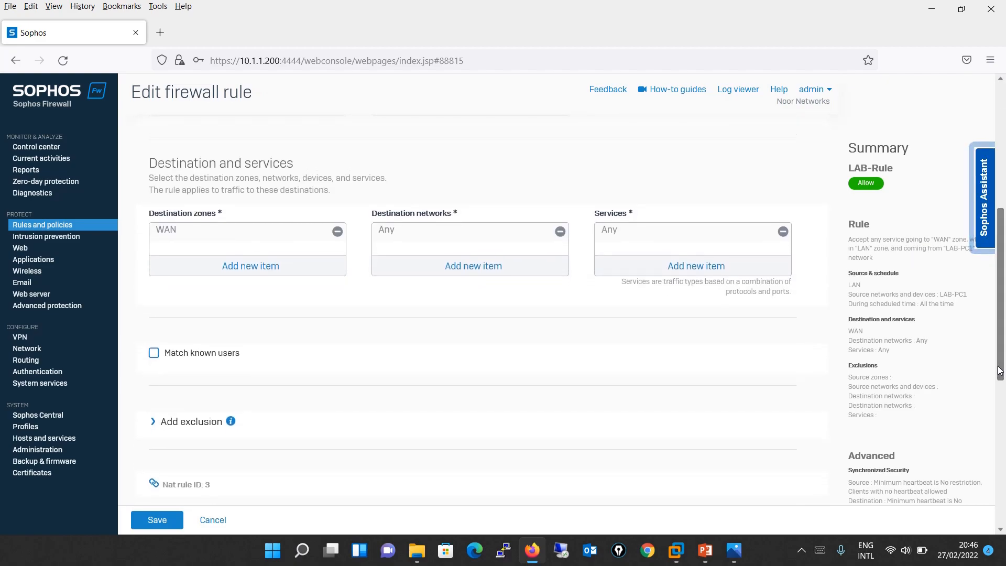
left_click(154, 352)
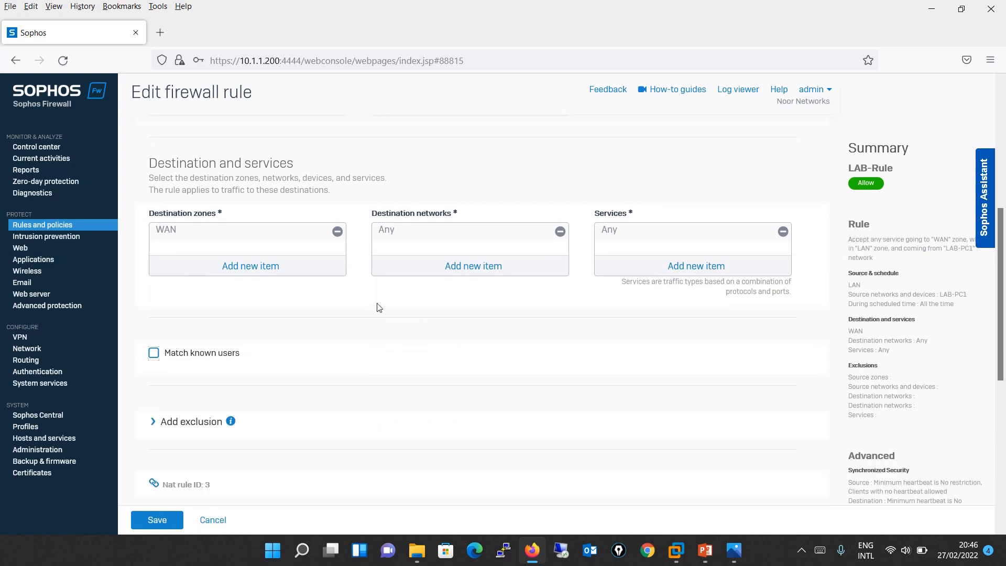
left_click(154, 353)
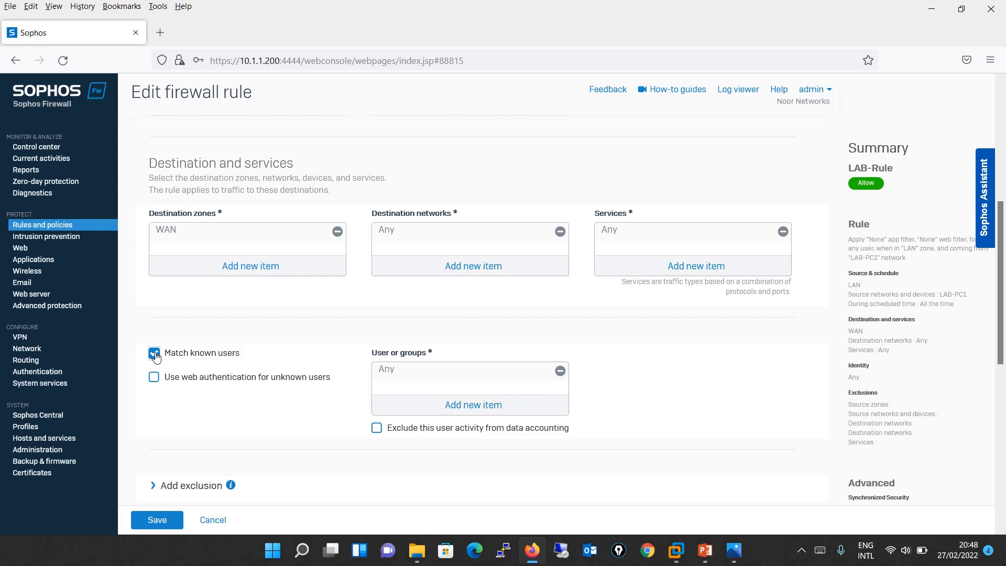
left_click(734, 550)
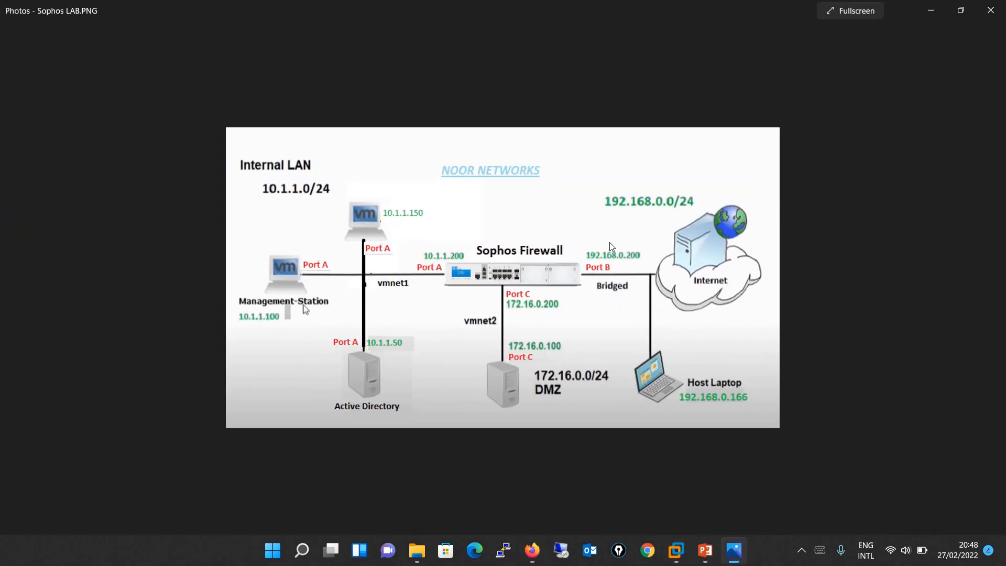